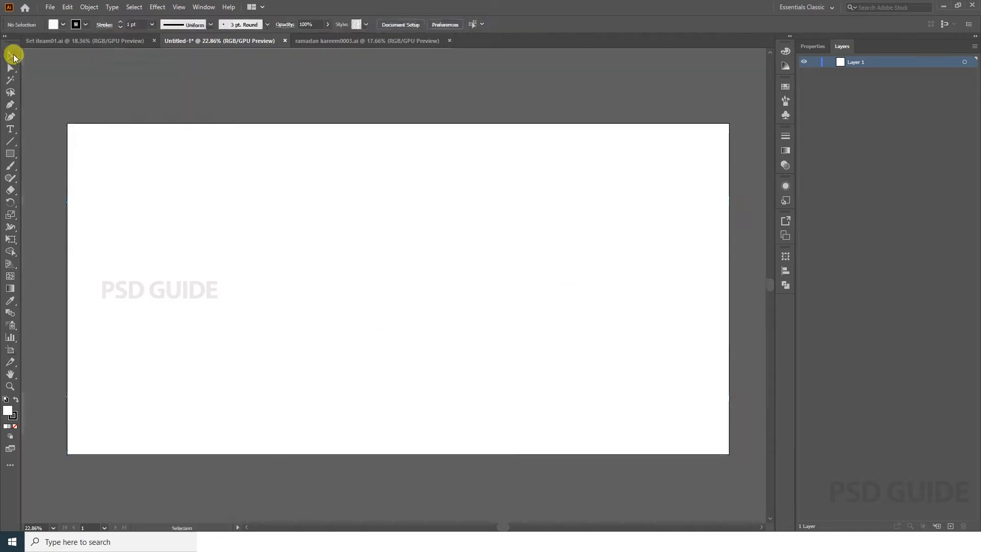
Copy the light blue circle from ramadan kareem0003.ai and paste it into the Untitled-1 document
{"action": "left_click", "coordinate": [366, 41]}
{"action": "double_click", "coordinate": [258, 210]}
{"action": "left_click", "coordinate": [258, 207]}
{"action": "left_click", "coordinate": [214, 41]}
{"action": "key", "text": "ctrl+v"}
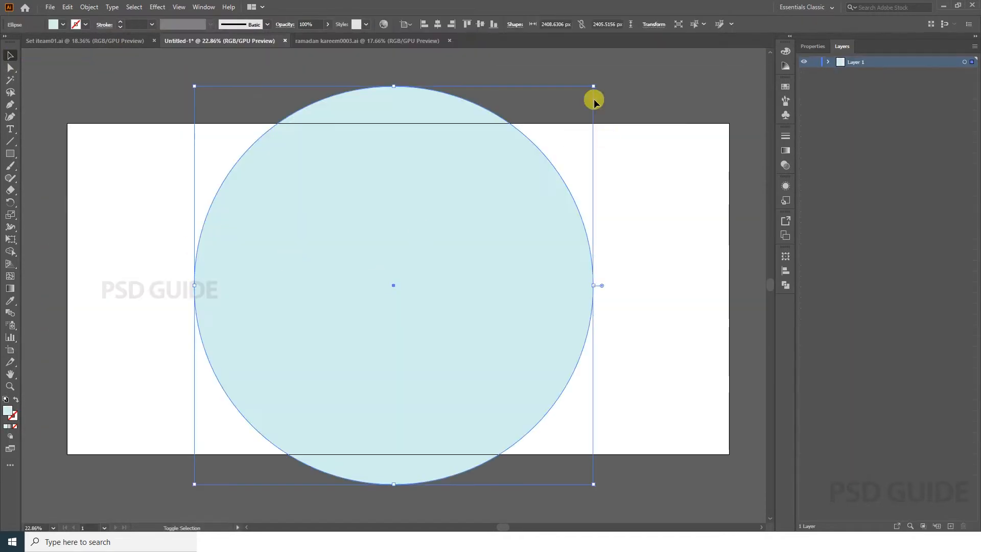
Move the circle over the artboard's left edge and scale it to about 2383 px wide, extending beyond the top and bottom
{"action": "left_click_drag", "start_coordinate": [591, 98], "coordinate": [573, 122]}
{"action": "left_click_drag", "start_coordinate": [547, 244], "coordinate": [324, 243]}
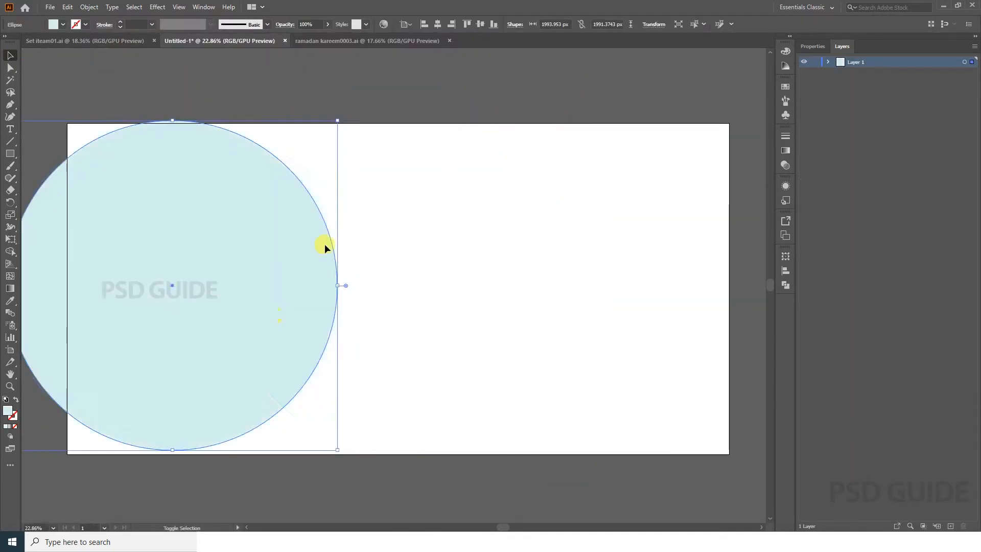
{"action": "left_click_drag", "start_coordinate": [335, 121], "coordinate": [360, 91]}
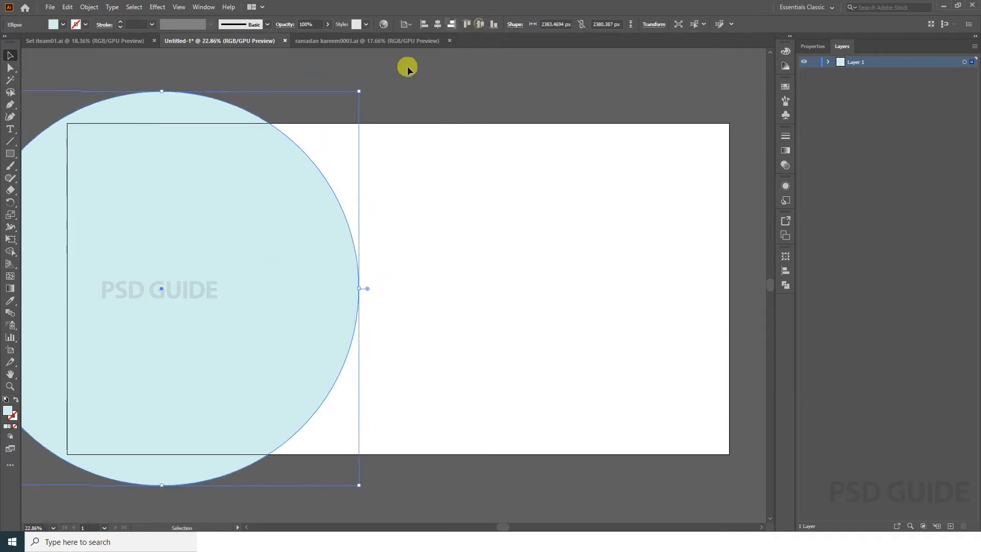
Create a 4000 x 2000 px rectangle and centre it horizontally and vertically on the artboard
{"action": "key", "text": "m"}
{"action": "left_click", "coordinate": [512, 279]}
{"action": "type", "text": "4000"}
{"action": "key", "text": "Tab"}
{"action": "key", "text": "Return"}
{"action": "key", "text": "v"}
{"action": "left_click", "coordinate": [480, 24]}
{"action": "left_click", "coordinate": [438, 24]}
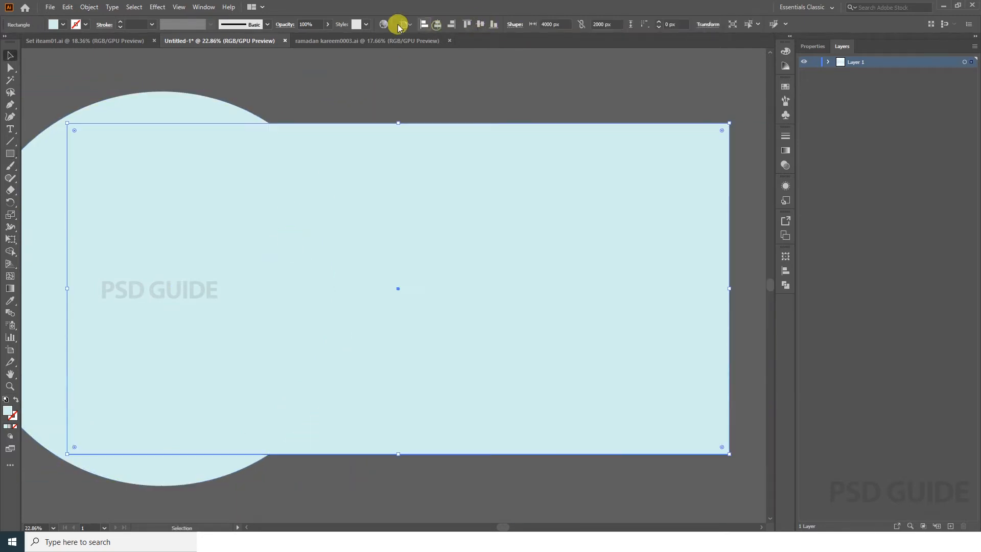
Fill the rectangle with a light green from the colour guide
{"action": "left_click", "coordinate": [785, 66]}
{"action": "left_click", "coordinate": [701, 110]}
{"action": "left_click", "coordinate": [713, 111]}
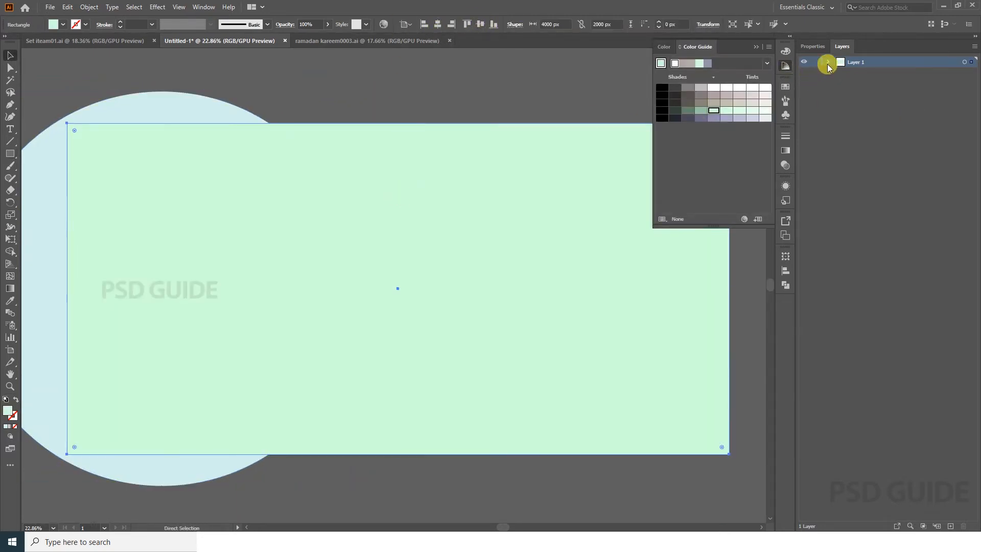
{"action": "left_click", "coordinate": [783, 67]}
Reorder the layer contents so the rectangle lies beneath the circle, and clear the selection
{"action": "left_click", "coordinate": [828, 62]}
{"action": "left_click_drag", "start_coordinate": [872, 73], "coordinate": [884, 89]}
{"action": "left_click", "coordinate": [635, 109]}
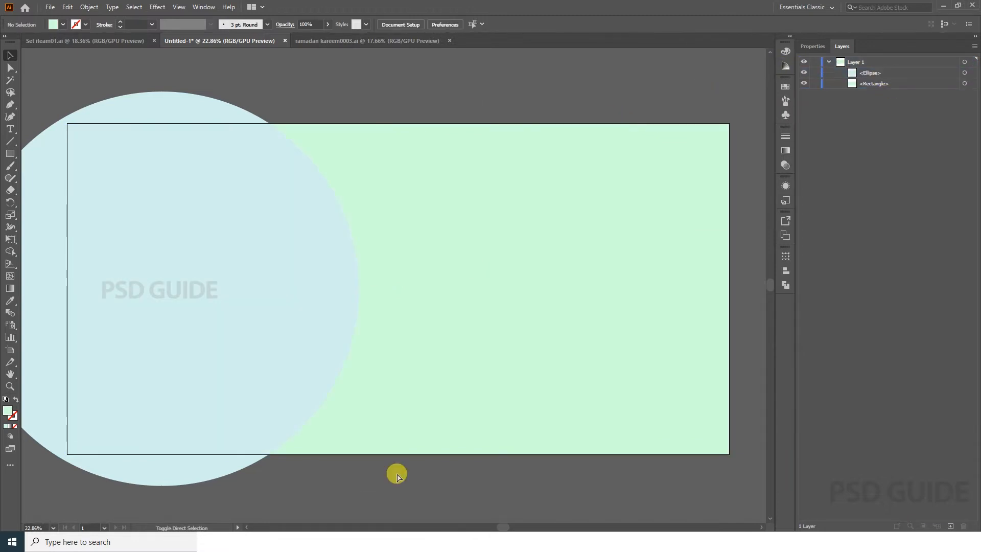
Recolour the background rectangle with a strong red fill
{"action": "left_click", "coordinate": [396, 423]}
{"action": "double_click", "coordinate": [7, 410]}
{"action": "left_click", "coordinate": [752, 147]}
{"action": "left_click", "coordinate": [723, 145]}
{"action": "left_click", "coordinate": [861, 145]}
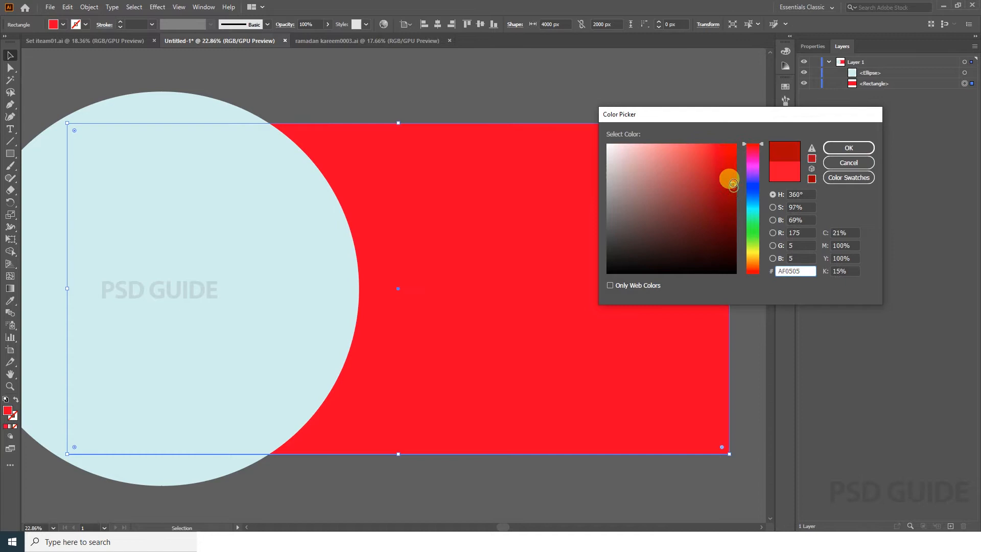
{"action": "left_click", "coordinate": [848, 148]}
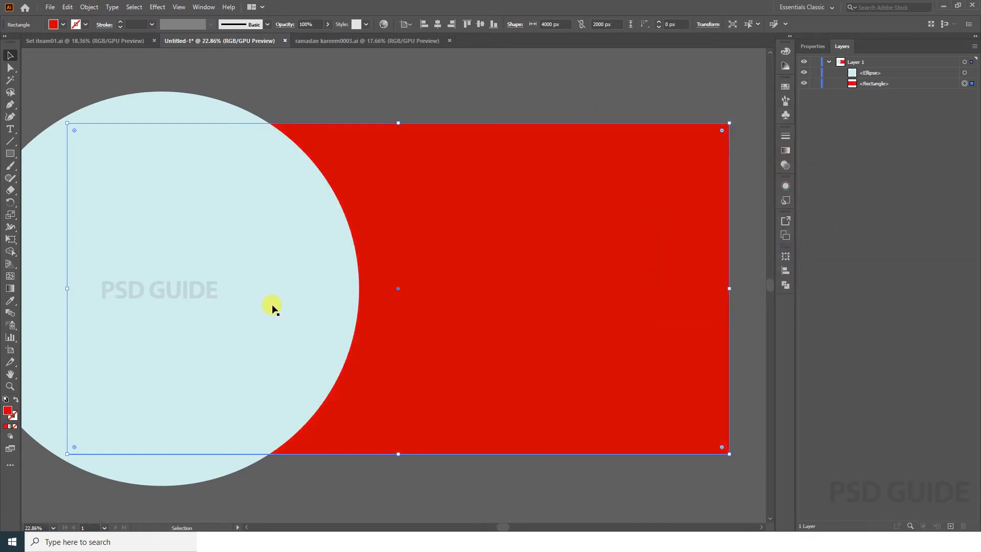
Recolour the large circle with a bright yellow fill
{"action": "left_click", "coordinate": [274, 307]}
{"action": "double_click", "coordinate": [7, 410]}
{"action": "left_click", "coordinate": [758, 255]}
{"action": "left_click", "coordinate": [848, 148]}
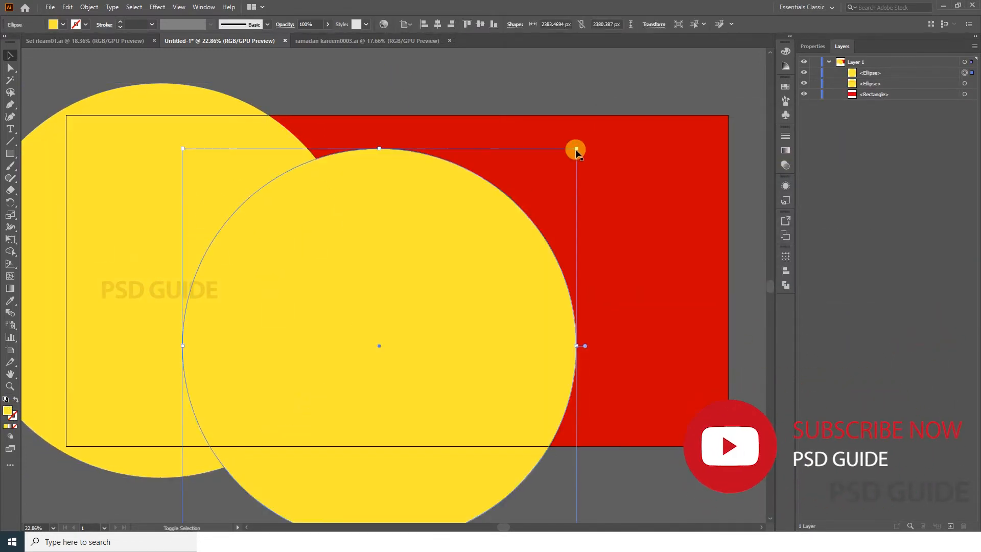
Scale the duplicated yellow circle down to about 785 px wide and place it over the large circle's lower right edge
{"action": "left_click_drag", "start_coordinate": [575, 150], "coordinate": [443, 272]}
{"action": "left_click_drag", "start_coordinate": [402, 355], "coordinate": [375, 375]}
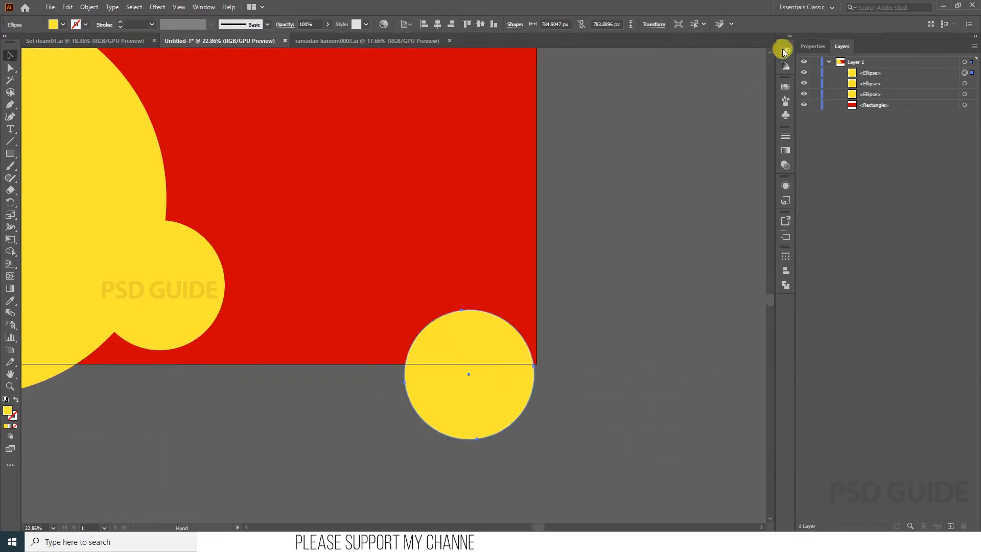
Fill the spare small circle black and place a white, 0% opacity duplicate behind it, shifted slightly to the left
{"action": "left_click", "coordinate": [784, 51]}
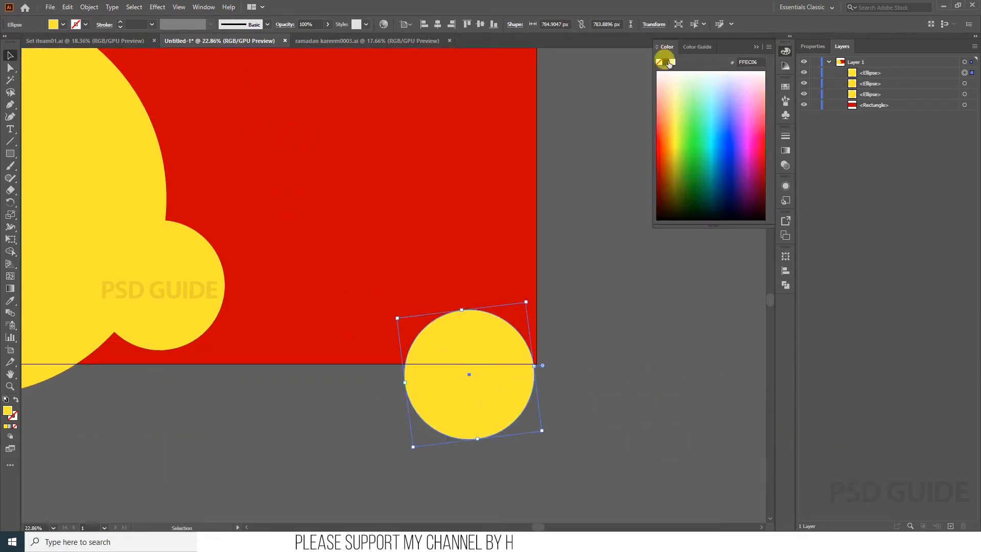
{"action": "left_click", "coordinate": [666, 61]}
{"action": "left_click_drag", "start_coordinate": [483, 399], "coordinate": [471, 399]}
{"action": "left_click", "coordinate": [670, 61]}
{"action": "key", "text": "ctrl+["}
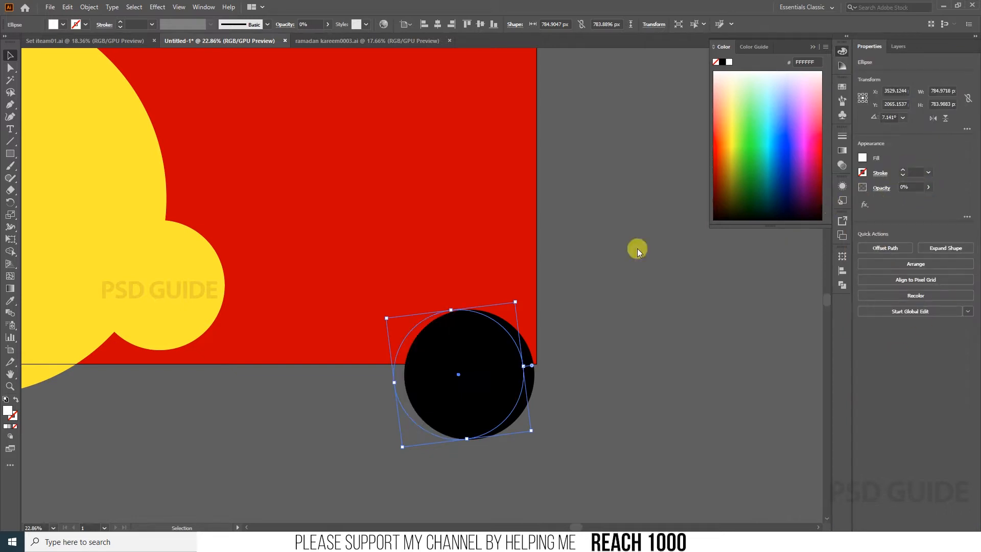
Blend the black and transparent white circles using Specified Steps spacing and Align to Path orientation
{"action": "left_click", "coordinate": [442, 423], "text": "shift"}
{"action": "left_click", "coordinate": [89, 7]}
{"action": "mouse_move", "coordinate": [131, 291]}
{"action": "left_click", "coordinate": [245, 318]}
{"action": "left_click", "coordinate": [484, 245]}
{"action": "left_click", "coordinate": [485, 268]}
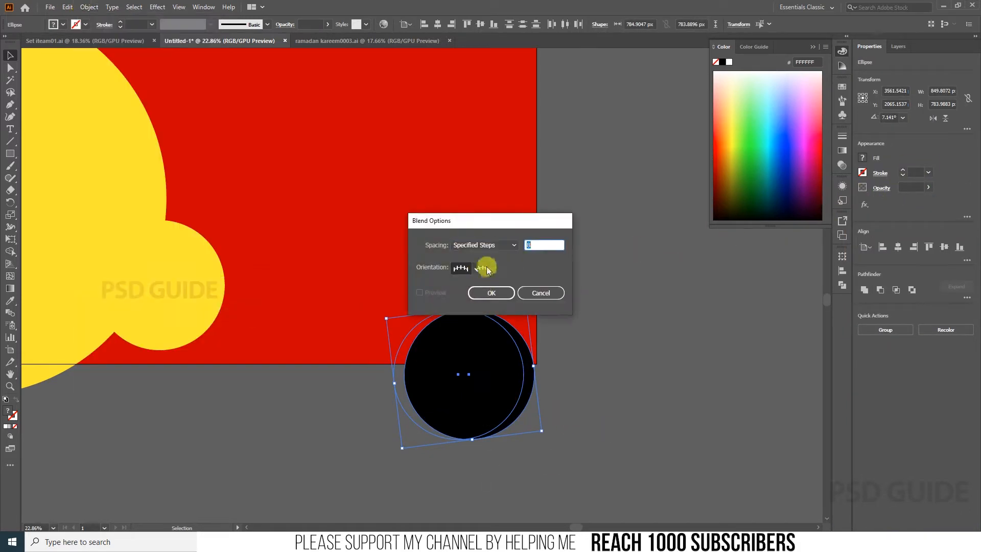
{"action": "left_click", "coordinate": [491, 290]}
{"action": "left_click", "coordinate": [89, 7]}
{"action": "mouse_move", "coordinate": [240, 281]}
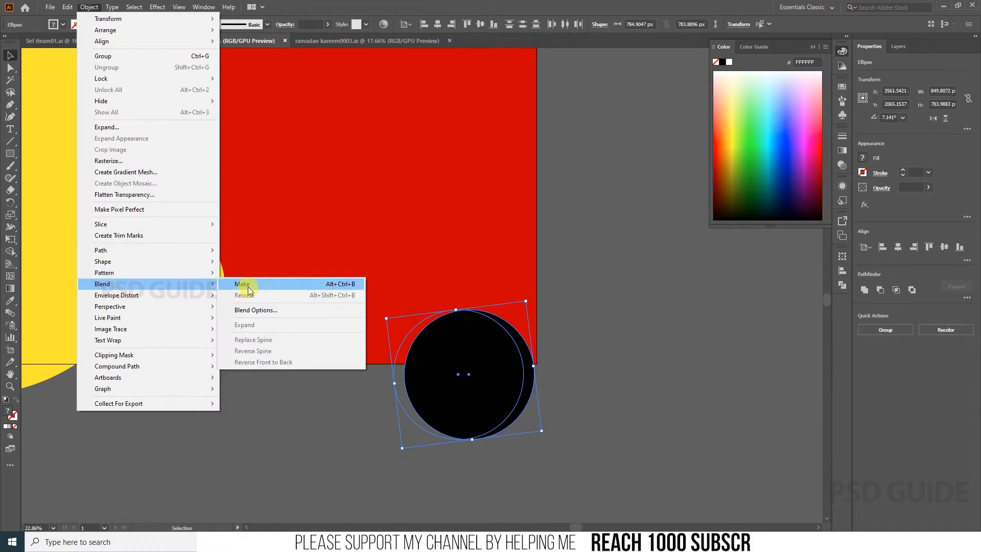
{"action": "left_click", "coordinate": [409, 281]}
Move the blended shadow onto the small yellow circle and stack it beneath that circle
{"action": "scroll", "coordinate": [401, 370], "scroll_direction": "left", "scroll_amount": 4}
{"action": "left_click_drag", "start_coordinate": [657, 403], "coordinate": [400, 322]}
{"action": "left_click", "coordinate": [898, 46]}
{"action": "left_click_drag", "start_coordinate": [866, 72], "coordinate": [867, 88]}
{"action": "left_click_drag", "start_coordinate": [363, 332], "coordinate": [409, 368]}
{"action": "left_click", "coordinate": [415, 433]}
Set the small circle's shadow blend to Multiply mode at 30% opacity
{"action": "left_click", "coordinate": [308, 297]}
{"action": "left_click", "coordinate": [812, 47]}
{"action": "left_click", "coordinate": [881, 188]}
{"action": "left_click", "coordinate": [803, 206]}
{"action": "left_click", "coordinate": [797, 241]}
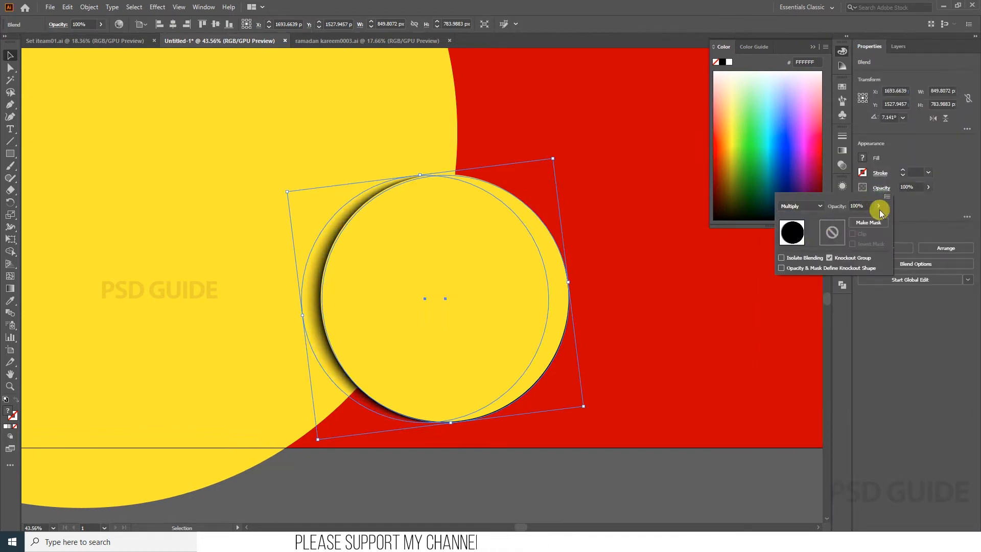
{"action": "left_click", "coordinate": [879, 207]}
{"action": "left_click_drag", "start_coordinate": [878, 219], "coordinate": [849, 219]}
{"action": "left_click", "coordinate": [440, 477]}
{"action": "left_click_drag", "start_coordinate": [529, 244], "coordinate": [409, 263]}
{"action": "left_click_drag", "start_coordinate": [408, 263], "coordinate": [337, 341]}
{"action": "left_click", "coordinate": [812, 47]}
{"action": "left_click_drag", "start_coordinate": [426, 289], "coordinate": [430, 298]}
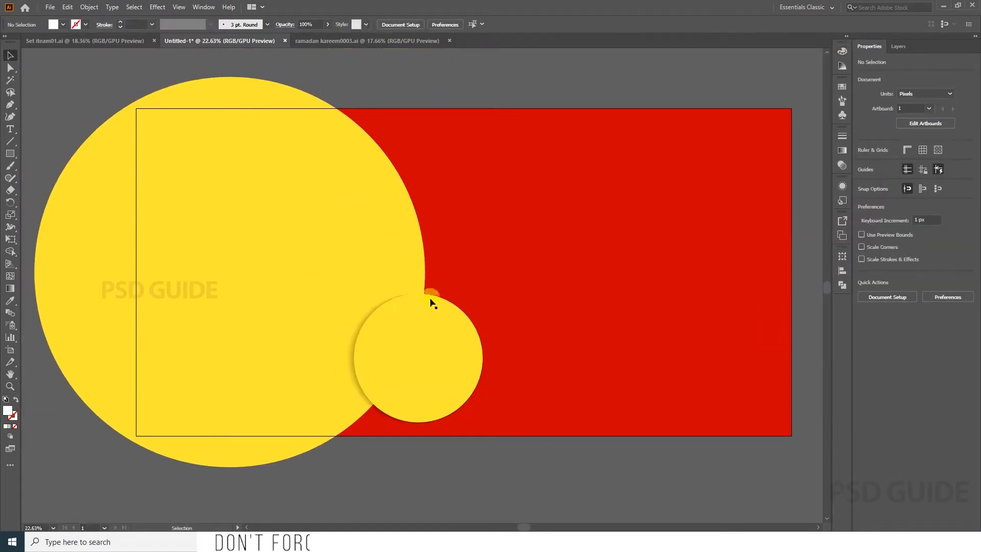
Duplicate the small circle's shadow blend, enlarge it and rotate it so its soft edge faces the upper right
{"action": "left_click", "coordinate": [361, 322]}
{"action": "left_click", "coordinate": [449, 501]}
{"action": "left_click_drag", "start_coordinate": [330, 318], "coordinate": [244, 230]}
{"action": "left_click_drag", "start_coordinate": [376, 181], "coordinate": [197, 508]}
{"action": "left_click_drag", "start_coordinate": [455, 356], "coordinate": [409, 356]}
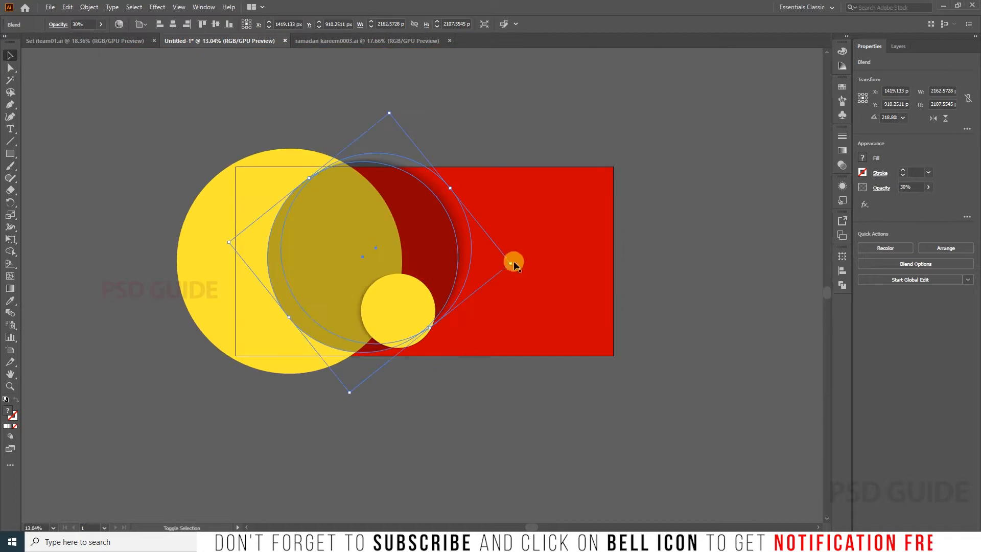
Scale and position the duplicated shadow to fit the large circle's outline, about 2500 px wide
{"action": "left_click_drag", "start_coordinate": [450, 214], "coordinate": [335, 252]}
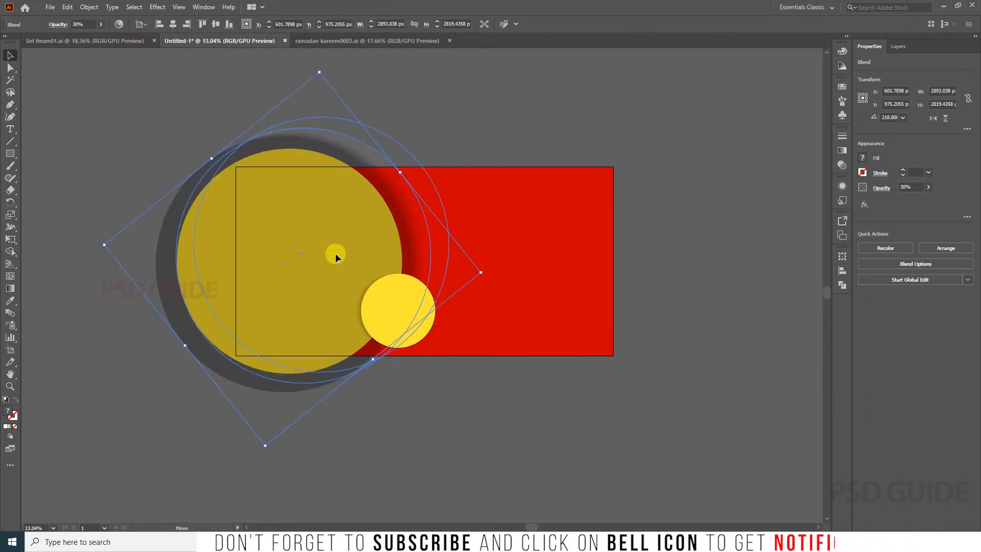
{"action": "left_click_drag", "start_coordinate": [342, 69], "coordinate": [309, 90]}
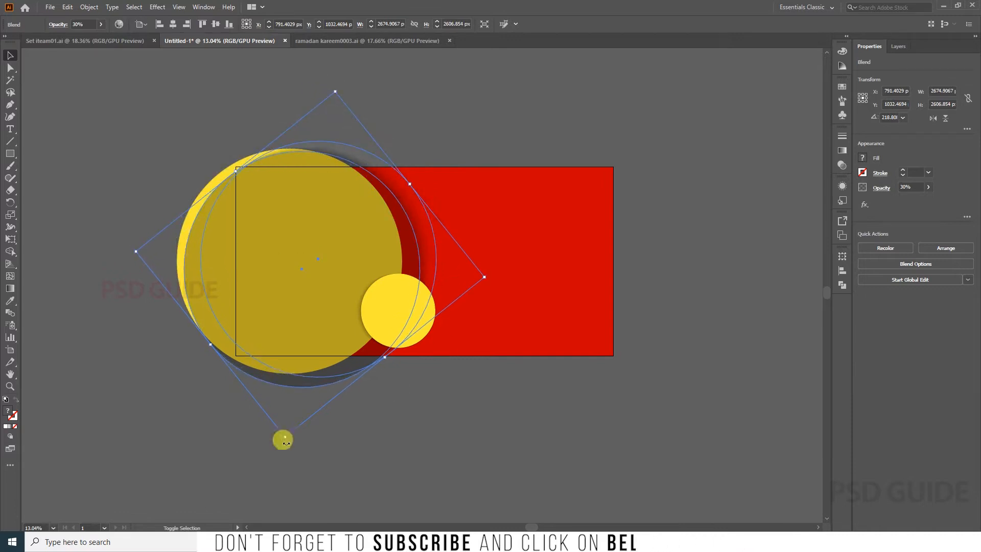
{"action": "left_click_drag", "start_coordinate": [473, 280], "coordinate": [459, 274]}
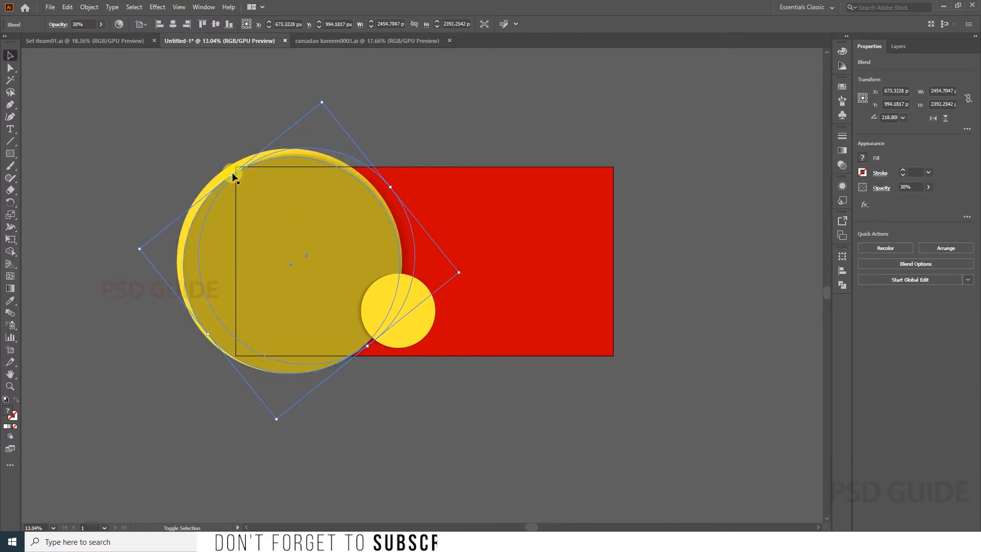
{"action": "left_click_drag", "start_coordinate": [143, 249], "coordinate": [130, 243]}
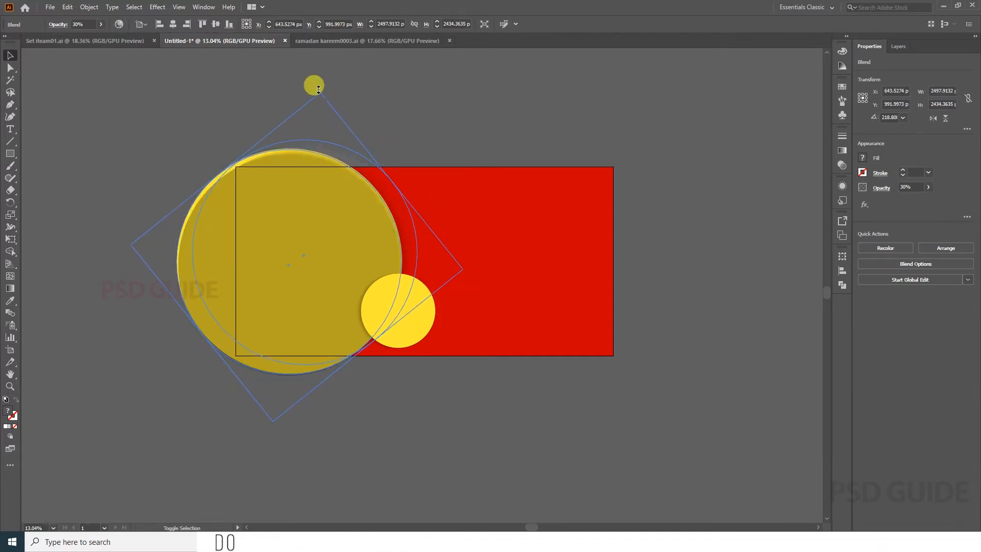
{"action": "left_click_drag", "start_coordinate": [318, 87], "coordinate": [317, 87]}
{"action": "left_click", "coordinate": [414, 123]}
Stack the larger shadow blend beneath the large yellow circle
{"action": "scroll", "coordinate": [352, 230], "scroll_direction": "up", "scroll_amount": 2}
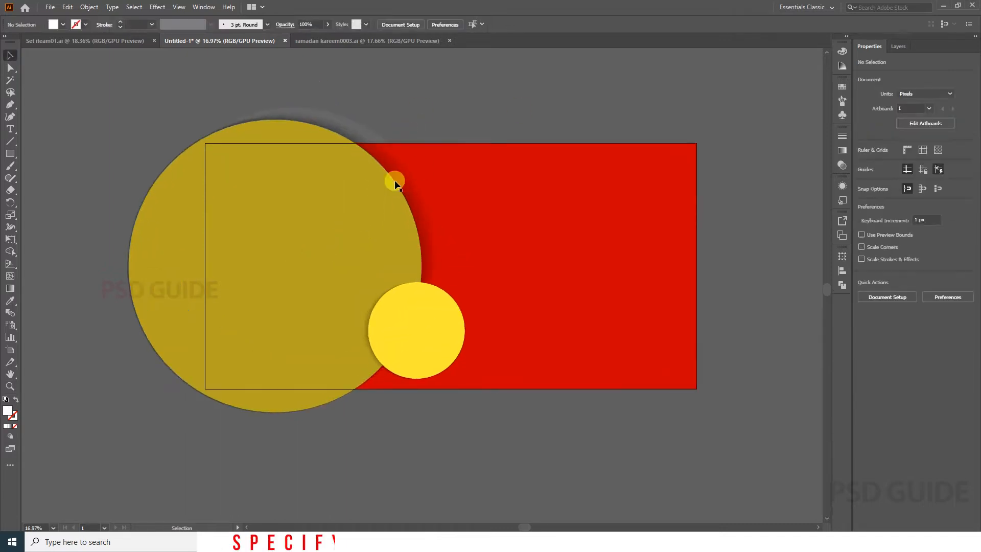
{"action": "left_click", "coordinate": [898, 47]}
{"action": "left_click", "coordinate": [865, 84]}
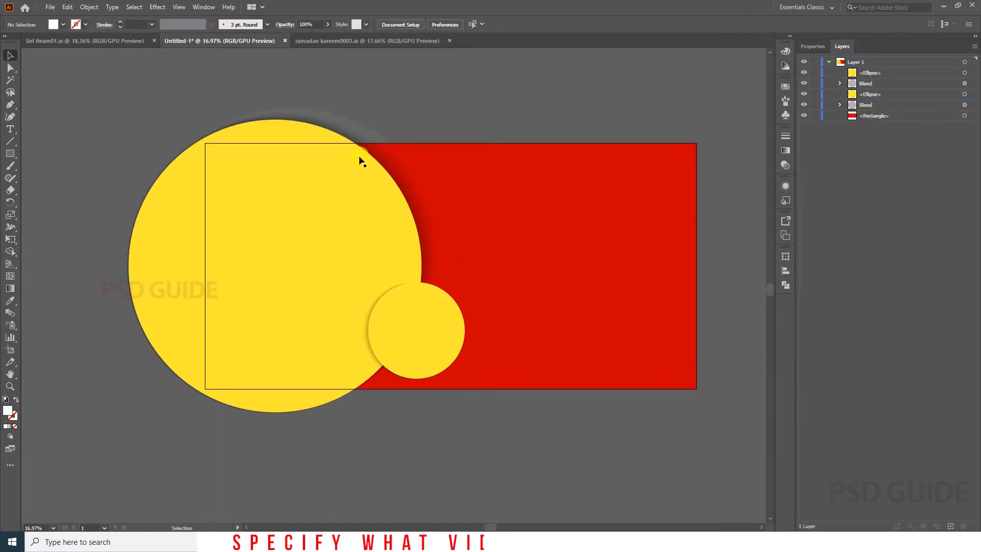
Nudge the large circle's shadow slightly down and to the right
{"action": "double_click", "coordinate": [431, 254]}
{"action": "left_click", "coordinate": [431, 253]}
{"action": "mouse_move", "coordinate": [427, 265]}
{"action": "left_mouse_down"}
{"action": "mouse_move", "coordinate": [423, 279]}
{"action": "mouse_move", "coordinate": [431, 272]}
{"action": "left_mouse_up"}
{"action": "double_click", "coordinate": [470, 116]}
{"action": "left_click_drag", "start_coordinate": [504, 182], "coordinate": [454, 185]}
{"action": "scroll", "coordinate": [515, 198], "scroll_direction": "up", "scroll_amount": 1}
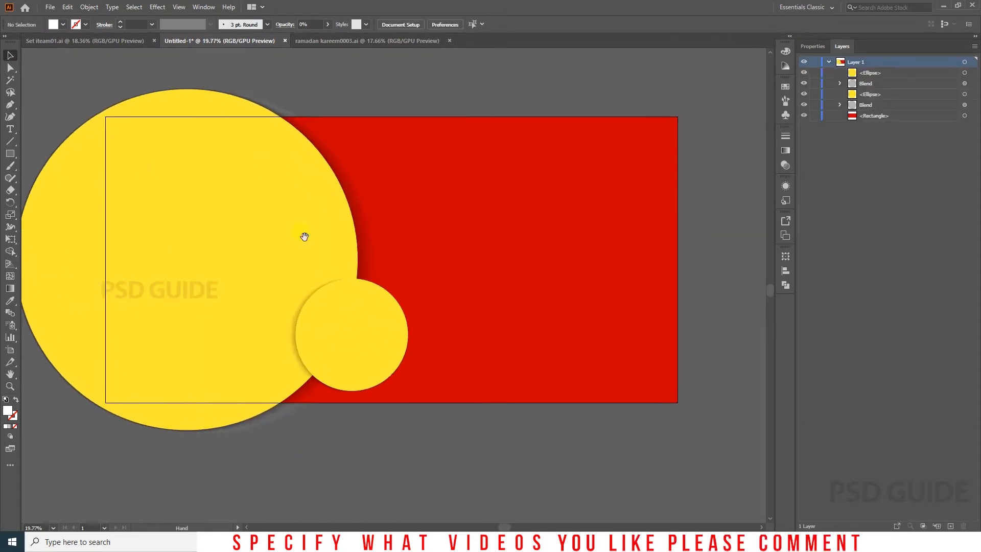
Duplicate the red background rectangle in place and bring the copy to the front
{"action": "left_click", "coordinate": [552, 164]}
{"action": "key", "text": "ctrl+c"}
{"action": "key", "text": "ctrl+f"}
{"action": "key", "text": "ctrl+shift+bracketright"}
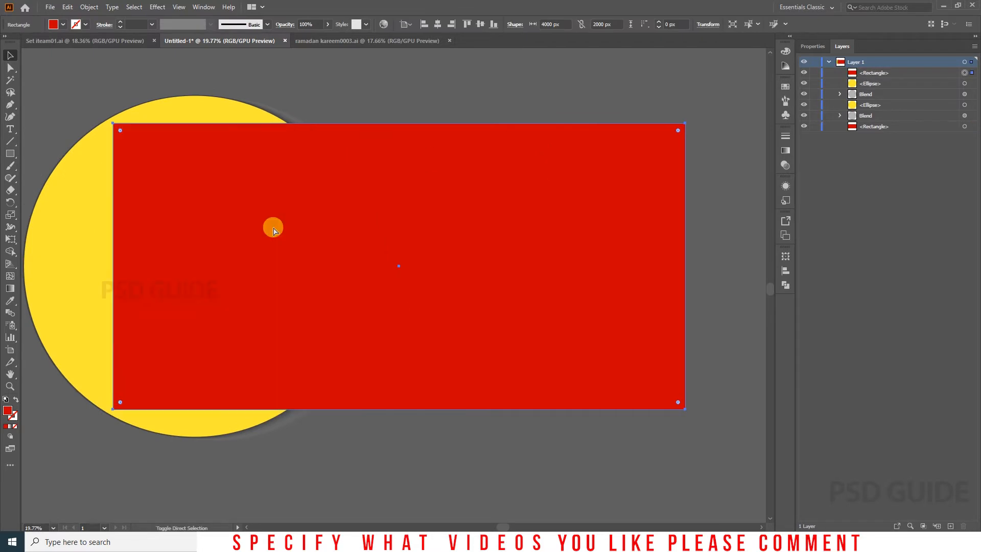
Clip all the artwork to the front rectangle with a clipping mask
{"action": "left_click", "coordinate": [378, 104]}
{"action": "left_click", "coordinate": [285, 175]}
{"action": "key", "text": "ctrl+a"}
{"action": "key", "text": "ctrl+7"}
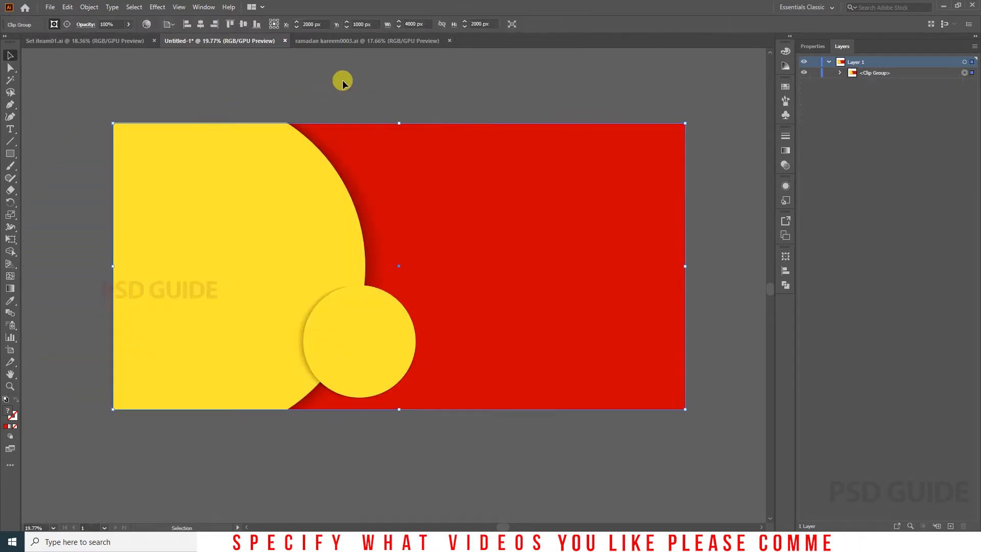
{"action": "left_click", "coordinate": [344, 84]}
Inside the clip group, move the small circle and its shadow slightly down and right, and group them
{"action": "scroll", "coordinate": [402, 384], "scroll_direction": "up", "scroll_amount": 1}
{"action": "left_click_drag", "start_coordinate": [326, 280], "coordinate": [301, 286]}
{"action": "left_click", "coordinate": [355, 341]}
{"action": "double_click", "coordinate": [355, 341]}
{"action": "left_click", "coordinate": [353, 340]}
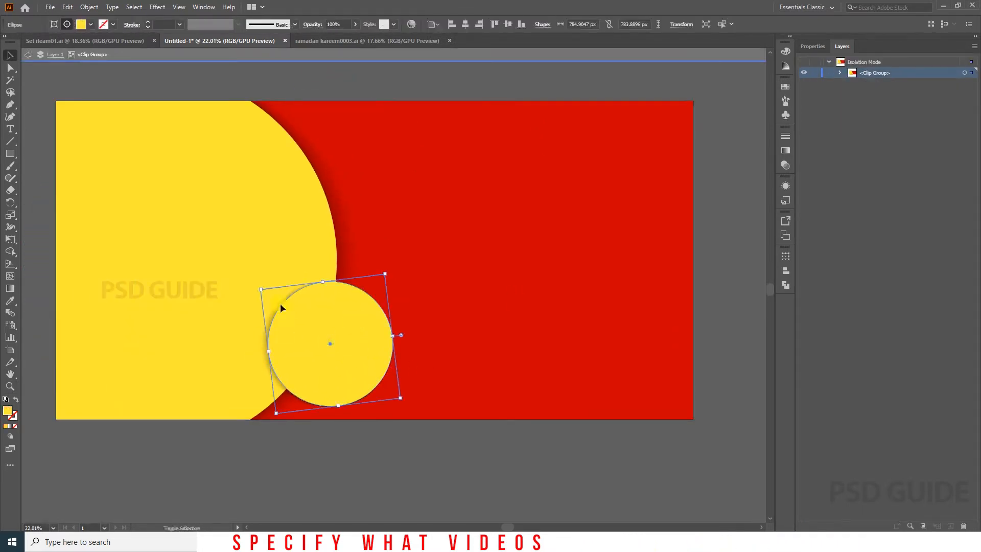
{"action": "left_click", "coordinate": [279, 302], "text": "shift"}
{"action": "left_click_drag", "start_coordinate": [337, 349], "coordinate": [344, 357]}
{"action": "key", "text": "ctrl+g"}
{"action": "left_click", "coordinate": [840, 72]}
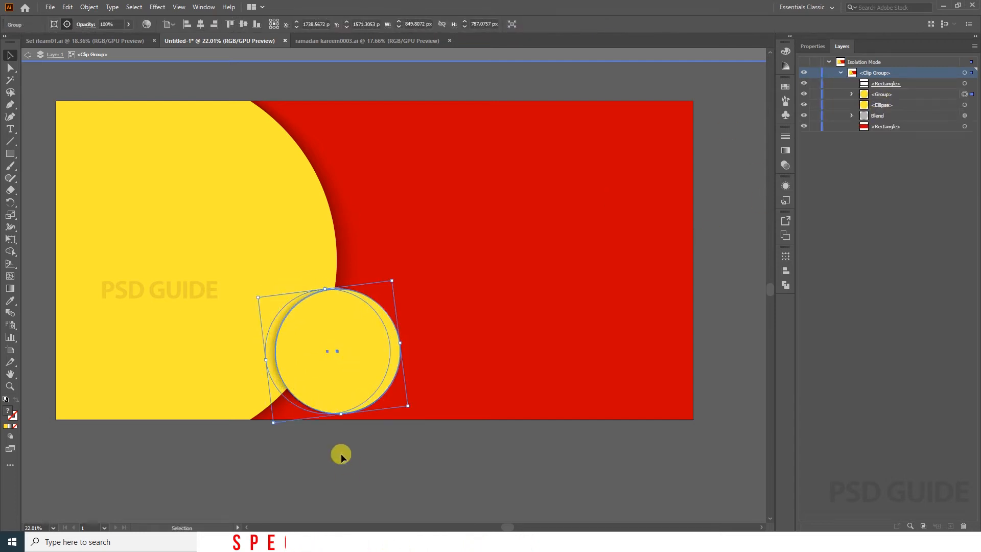
Group the large yellow circle with its shadow blend
{"action": "left_click", "coordinate": [341, 454]}
{"action": "left_click", "coordinate": [338, 232]}
{"action": "left_click", "coordinate": [308, 233], "text": "shift"}
{"action": "key", "text": "ctrl+g"}
Rotate the small circle group slightly counterclockwise to redirect its shadow
{"action": "left_click", "coordinate": [429, 491]}
{"action": "left_click", "coordinate": [377, 332]}
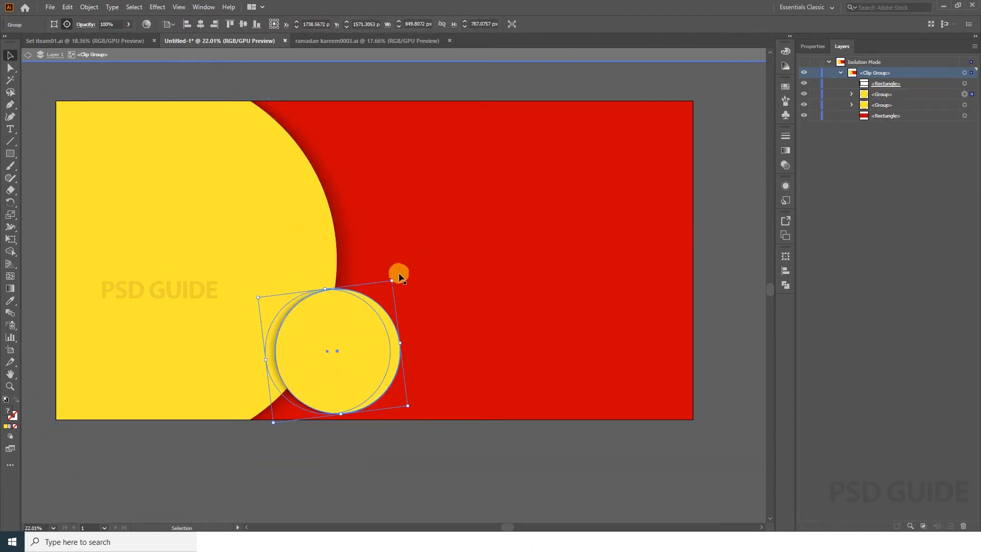
{"action": "left_click_drag", "start_coordinate": [398, 274], "coordinate": [373, 266]}
{"action": "left_click", "coordinate": [363, 436]}
{"action": "left_click_drag", "start_coordinate": [443, 356], "coordinate": [445, 359]}
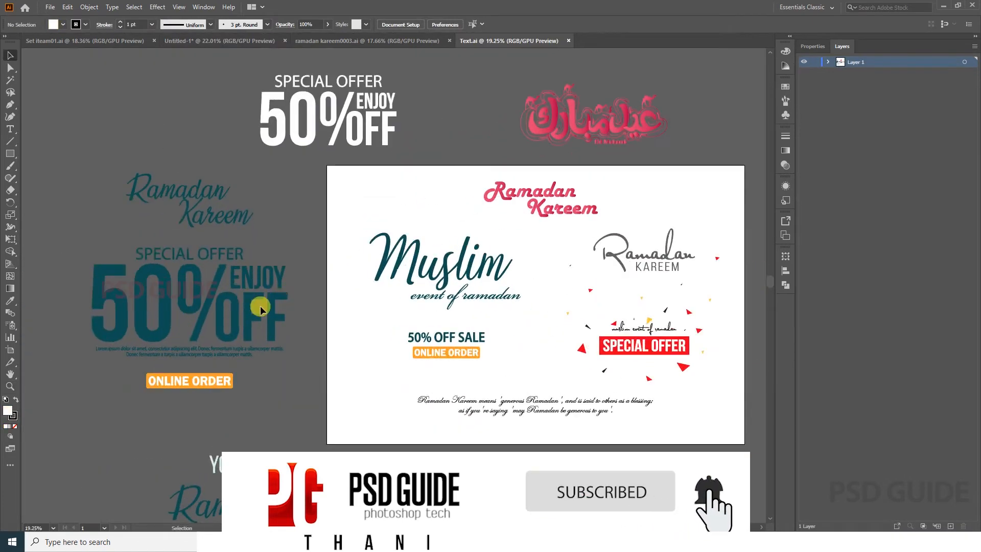
Copy the teal "SPECIAL OFFER 50% ENJOY OFF" lettering from Text.ai into Untitled-1 and scale it down
{"action": "left_click", "coordinate": [258, 307]}
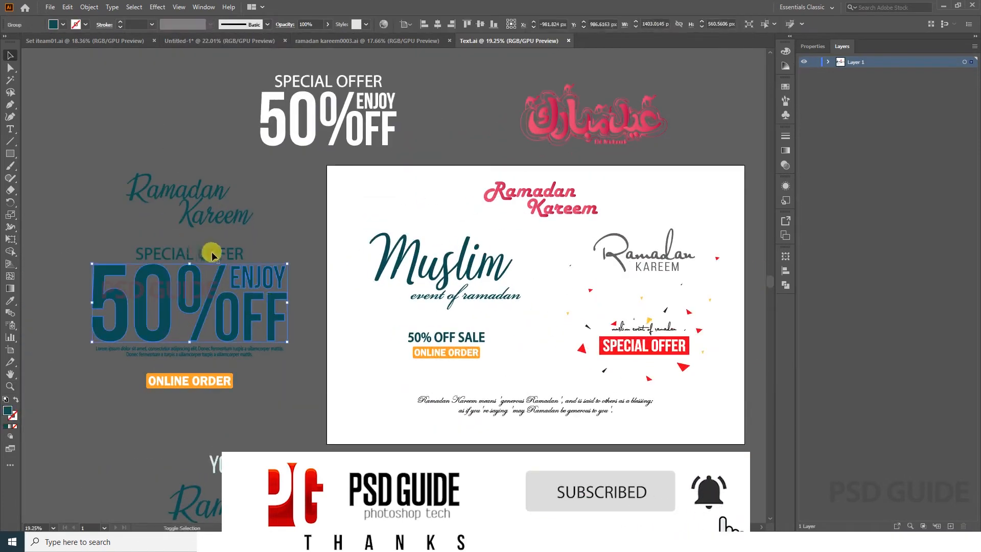
{"action": "key", "text": "ctrl+c"}
{"action": "left_click", "coordinate": [198, 40]}
{"action": "key", "text": "ctrl+v"}
{"action": "left_click_drag", "start_coordinate": [499, 225], "coordinate": [463, 244]}
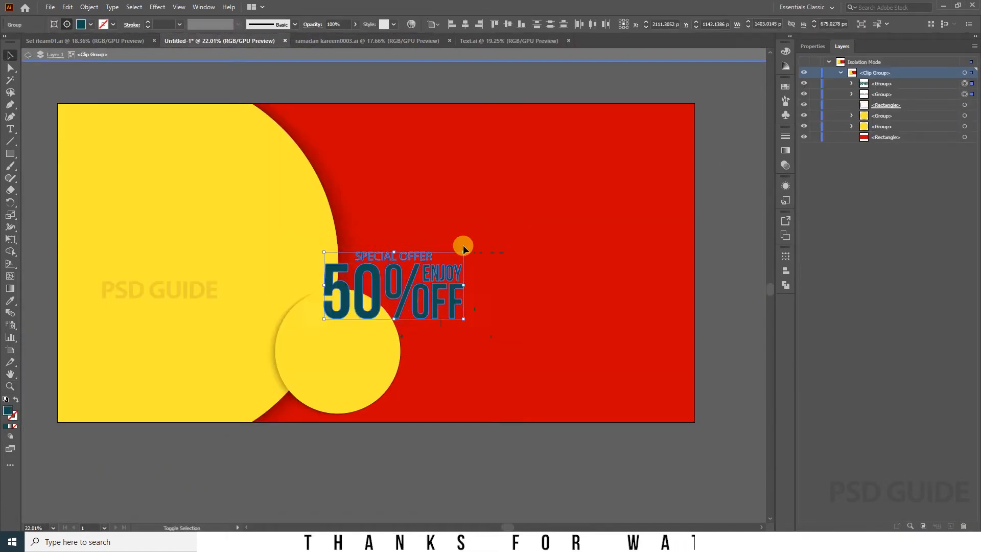
Delete the "ENJOY" and "SPECIAL OFFER" lettering, keeping only "50% OFF"
{"action": "double_click", "coordinate": [437, 277]}
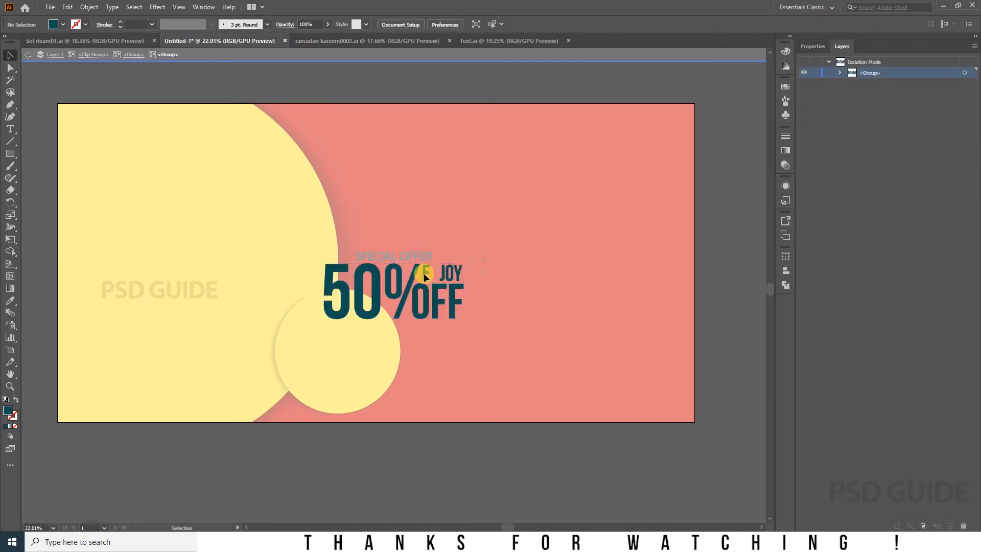
{"action": "double_click", "coordinate": [434, 345]}
{"action": "double_click", "coordinate": [410, 254]}
{"action": "left_click", "coordinate": [408, 256]}
{"action": "key", "text": "Delete"}
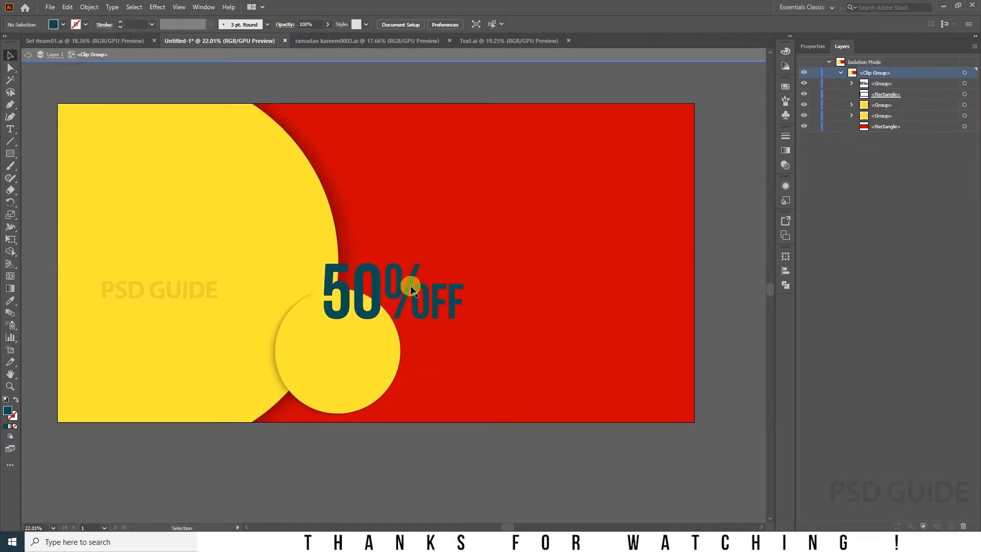
Fit the "50% OFF" lettering inside the small yellow circle, tilted upward to the right
{"action": "left_click", "coordinate": [410, 287]}
{"action": "left_click_drag", "start_coordinate": [463, 263], "coordinate": [399, 342]}
{"action": "left_click", "coordinate": [375, 305], "text": "shift"}
{"action": "left_click", "coordinate": [381, 455]}
{"action": "scroll", "coordinate": [337, 371], "scroll_direction": "up", "scroll_amount": 5}
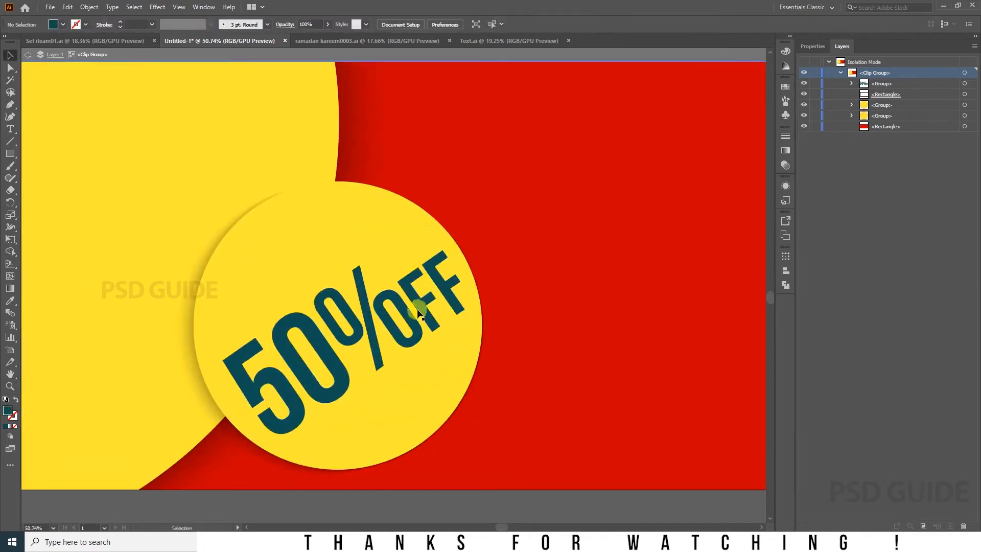
Scale down the "50% OFF" lettering, reduce its tilt slightly and centre it inside the small yellow circle
{"action": "left_click", "coordinate": [418, 313]}
{"action": "left_click_drag", "start_coordinate": [425, 223], "coordinate": [411, 243]}
{"action": "left_click_drag", "start_coordinate": [458, 309], "coordinate": [424, 296]}
{"action": "left_click_drag", "start_coordinate": [405, 245], "coordinate": [416, 234]}
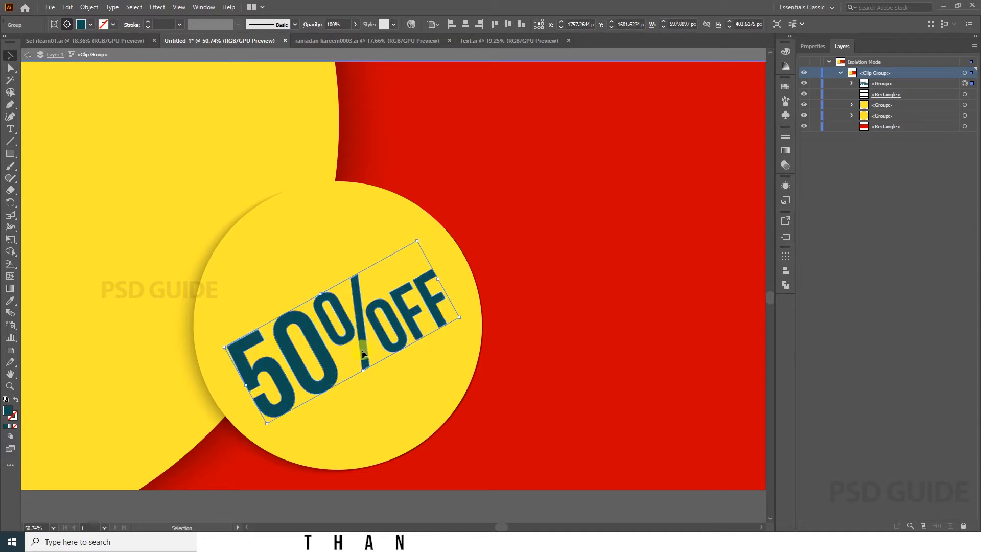
{"action": "left_click_drag", "start_coordinate": [363, 351], "coordinate": [363, 346]}
{"action": "key", "text": "z"}
{"action": "left_click_drag", "start_coordinate": [444, 337], "coordinate": [404, 335]}
{"action": "key", "text": "v"}
{"action": "left_click", "coordinate": [494, 288]}
{"action": "left_click_drag", "start_coordinate": [496, 288], "coordinate": [467, 308]}
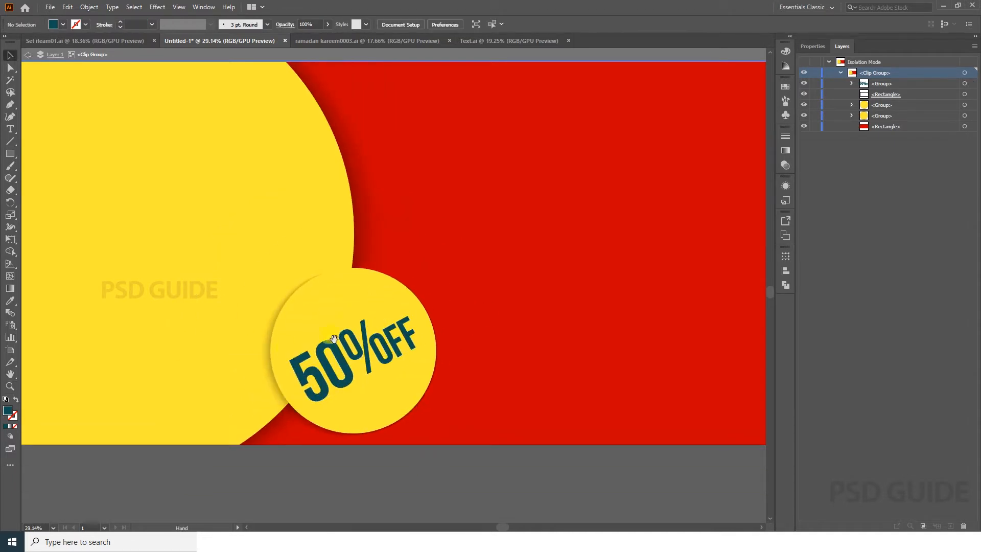
{"action": "left_click", "coordinate": [462, 41]}
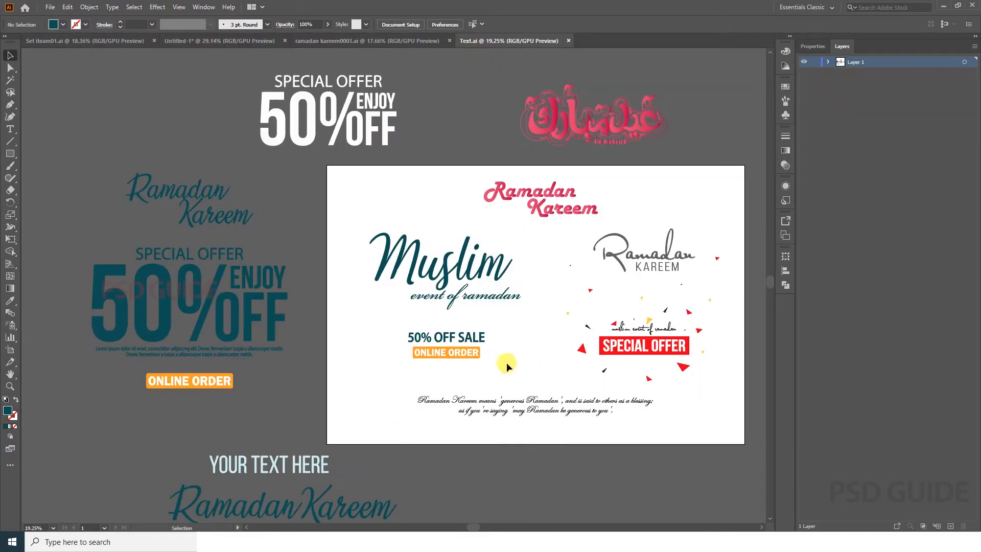
{"action": "left_click_drag", "start_coordinate": [674, 235], "coordinate": [648, 272]}
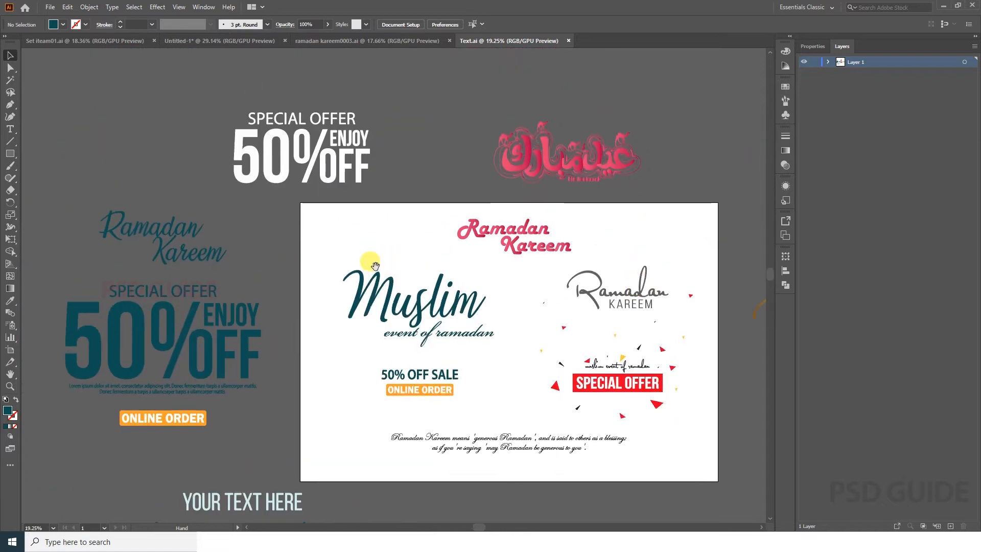
{"action": "key", "text": "ctrl+Tab"}
Add the text "upto" and place it on the red area beside the small circle
{"action": "key", "text": "t"}
{"action": "left_click", "coordinate": [415, 370]}
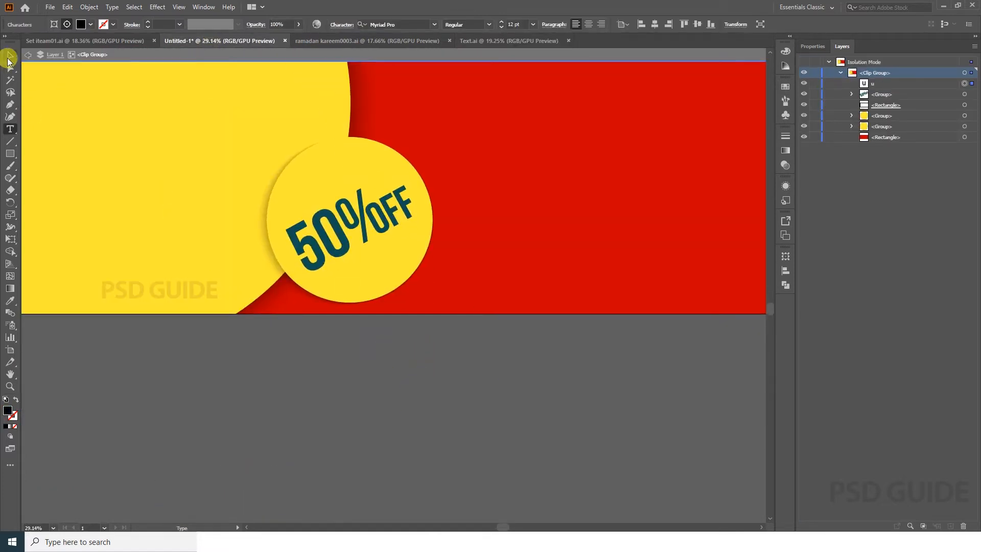
{"action": "left_click_drag", "start_coordinate": [423, 366], "coordinate": [471, 382]}
{"action": "left_click", "coordinate": [495, 391]}
{"action": "key", "text": "ctrl+space"}
{"action": "left_click_drag", "start_coordinate": [488, 184], "coordinate": [524, 190]}
{"action": "left_click_drag", "start_coordinate": [521, 236], "coordinate": [534, 334]}
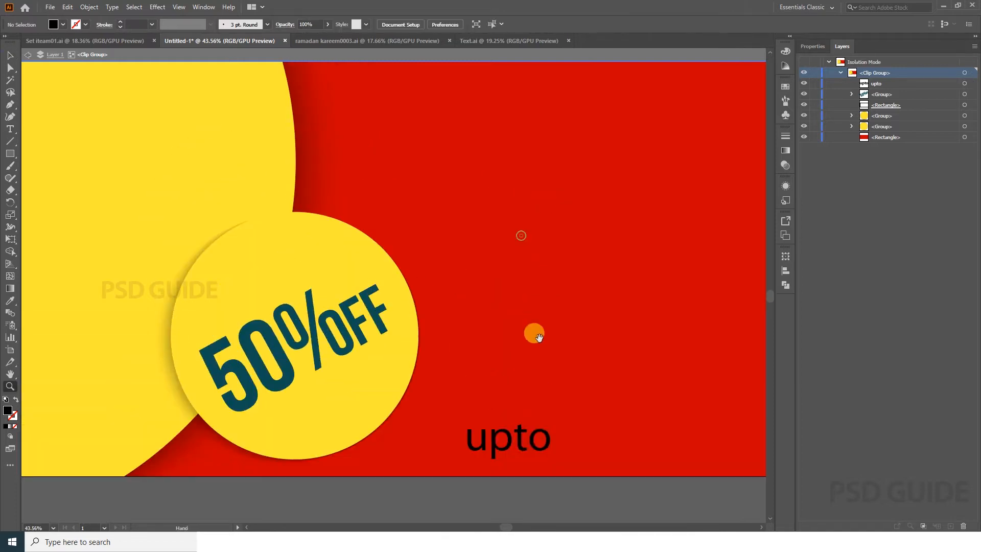
{"action": "left_click", "coordinate": [516, 379]}
Set the "upto" text in Bebas Neue Regular and convert it to outlines
{"action": "left_click", "coordinate": [391, 24]}
{"action": "type", "text": "be"}
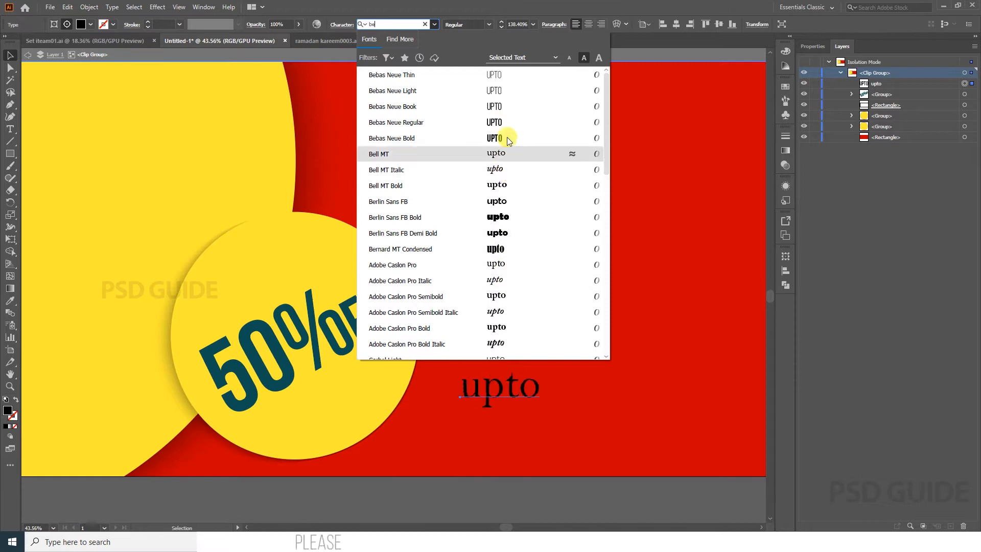
{"action": "left_click", "coordinate": [508, 124]}
{"action": "key", "text": "ctrl+shift+o"}
{"action": "left_click", "coordinate": [532, 485]}
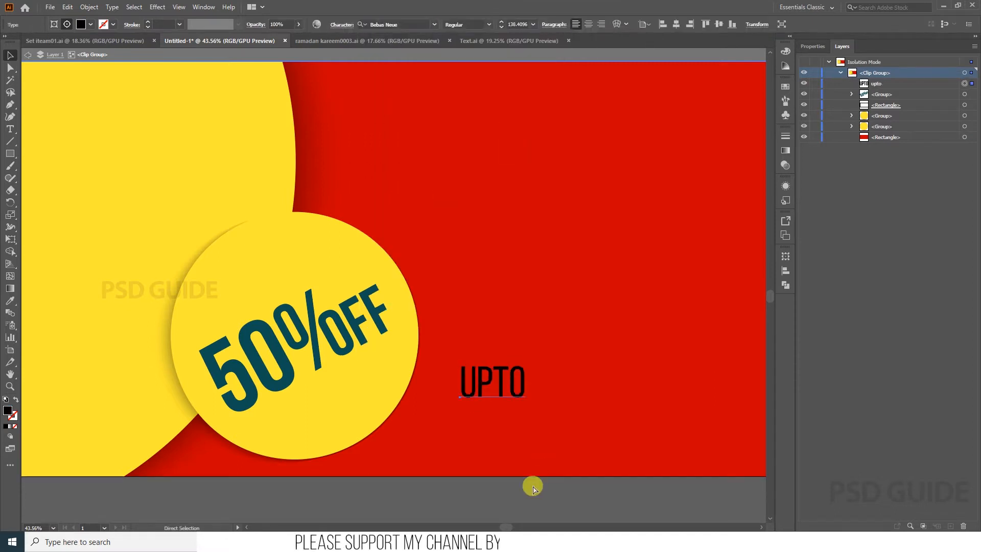
Colour "UPTO" in the teal of the "50% OFF" lettering, tilt it to match and place it above "OFF"
{"action": "left_click_drag", "start_coordinate": [270, 284], "coordinate": [272, 284]}
{"action": "left_click_drag", "start_coordinate": [293, 302], "coordinate": [355, 296]}
{"action": "scroll", "coordinate": [259, 297], "scroll_direction": "up", "scroll_amount": 5}
{"action": "double_click", "coordinate": [326, 295]}
{"action": "left_click", "coordinate": [290, 297], "text": "shift"}
{"action": "left_click_drag", "start_coordinate": [290, 297], "coordinate": [465, 225]}
{"action": "left_click", "coordinate": [261, 215]}
{"action": "key", "text": "ctrl+z"}
{"action": "left_click", "coordinate": [262, 215]}
{"action": "left_click", "coordinate": [89, 59]}
{"action": "left_click", "coordinate": [273, 259]}
{"action": "double_click", "coordinate": [274, 259]}
{"action": "left_click_drag", "start_coordinate": [507, 193], "coordinate": [502, 212]}
{"action": "left_click", "coordinate": [510, 313]}
{"action": "key", "text": "v"}
{"action": "key", "text": "ctrl+0"}
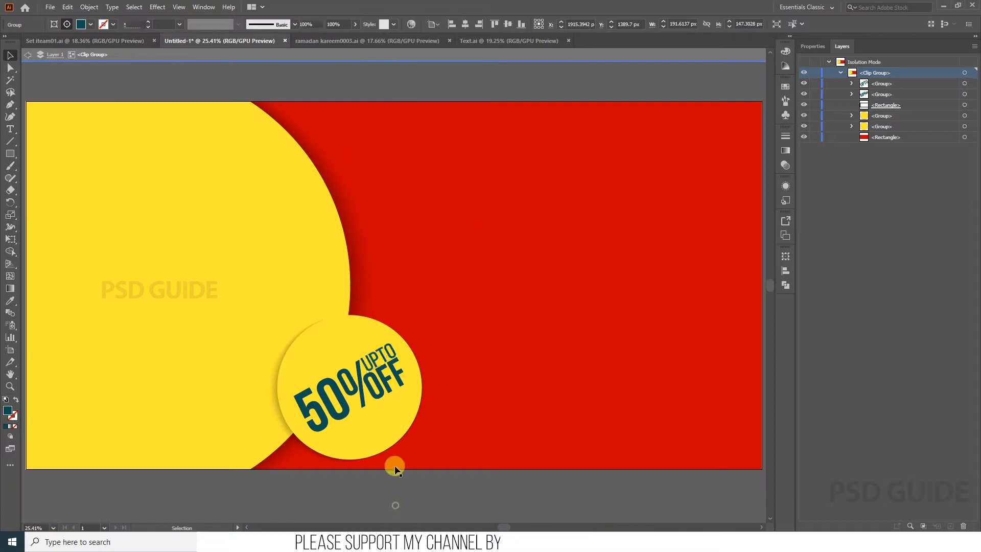
Move the "UPTO" lettering over to sit above "50%" and enlarge it
{"action": "left_click", "coordinate": [394, 503]}
{"action": "key", "text": "ctrl+space"}
{"action": "left_click_drag", "start_coordinate": [388, 408], "coordinate": [411, 249]}
{"action": "left_click_drag", "start_coordinate": [311, 268], "coordinate": [327, 266]}
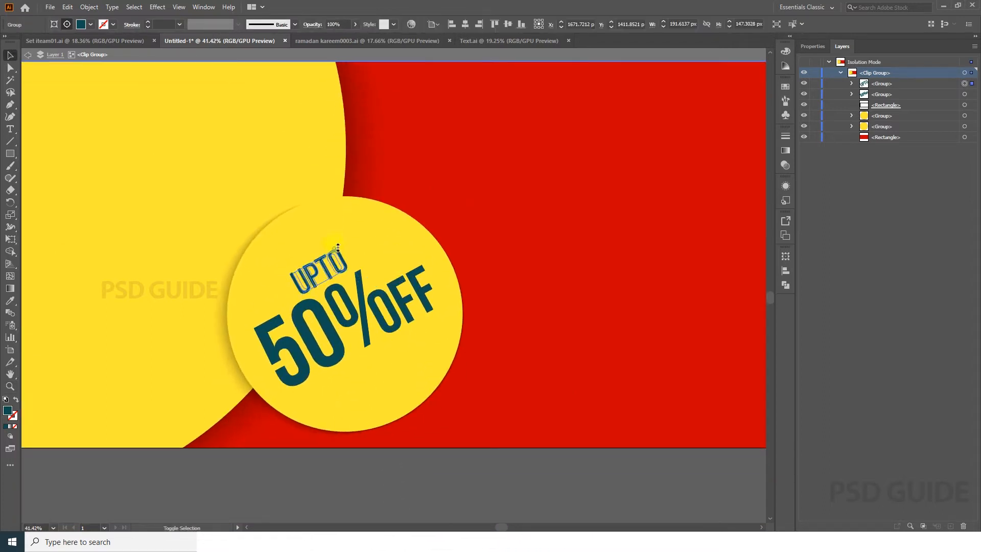
{"action": "key", "text": "ctrl+space"}
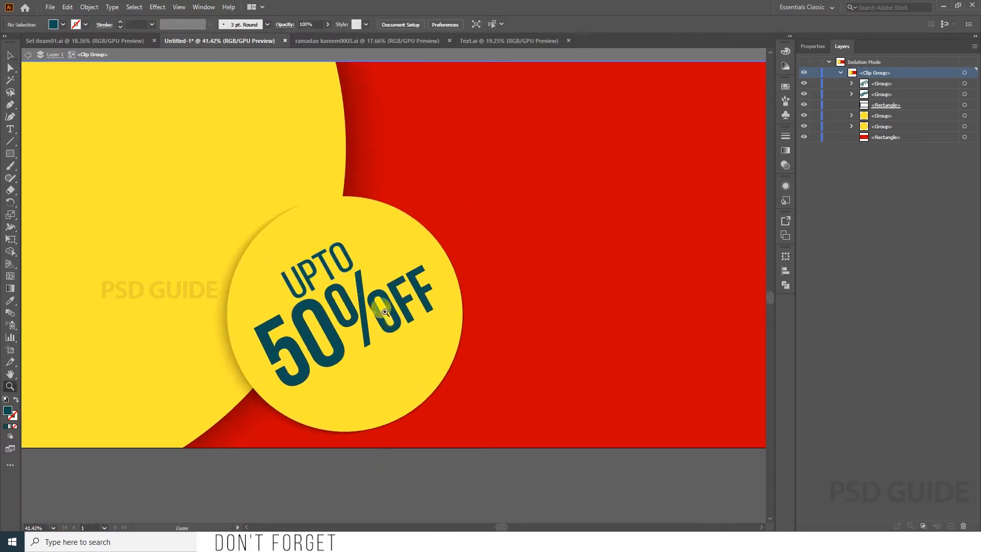
{"action": "left_click_drag", "start_coordinate": [376, 306], "coordinate": [401, 227]}
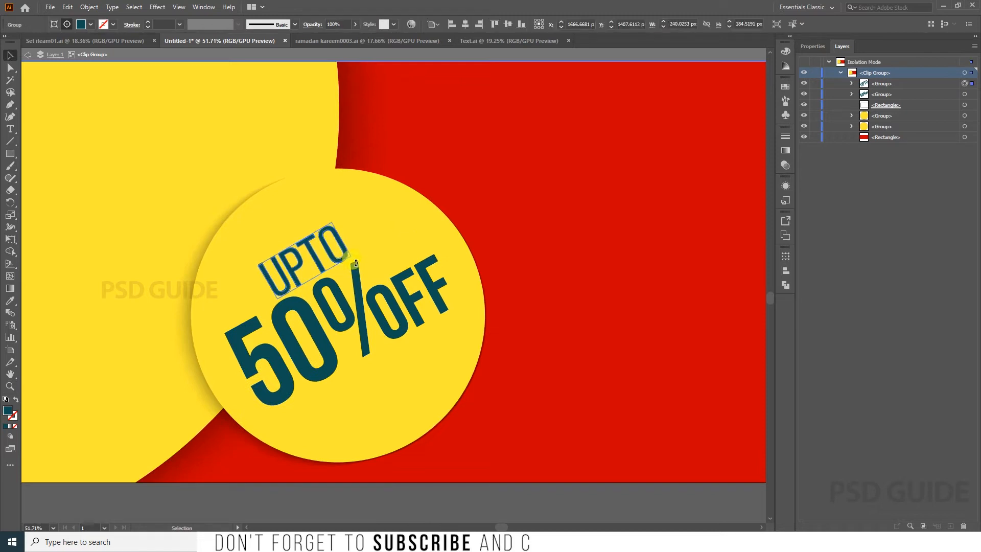
{"action": "left_click_drag", "start_coordinate": [332, 223], "coordinate": [337, 214]}
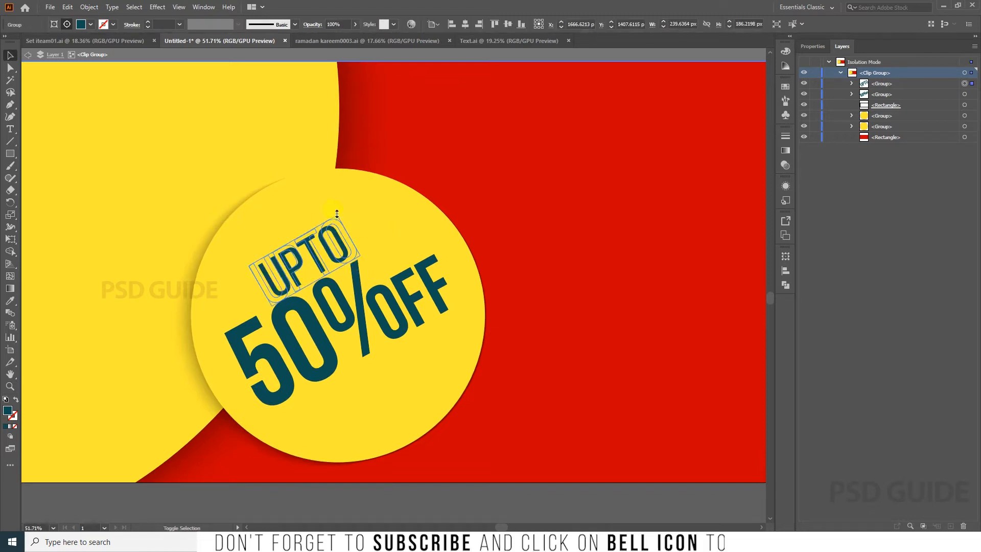
Nudge the "UPTO" lettering slightly up and left above the "50"
{"action": "key", "text": "Up"}
{"action": "key", "text": "Up"}
{"action": "key", "text": "Up"}
{"action": "key", "text": "Up"}
{"action": "key", "text": "Up"}
{"action": "key", "text": "Up"}
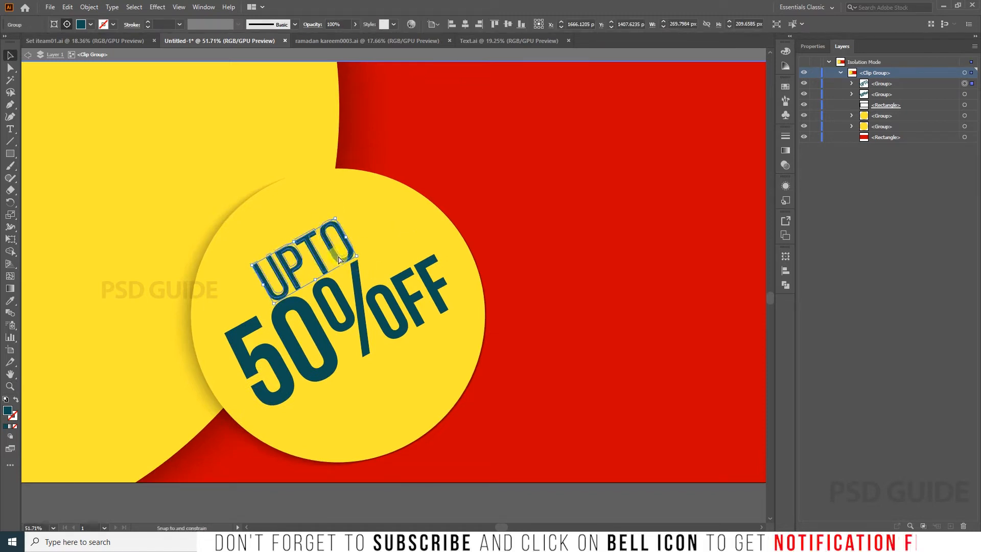
{"action": "key", "text": "Left"}
{"action": "key", "text": "Left"}
{"action": "key", "text": "Left"}
{"action": "key", "text": "Left"}
{"action": "key", "text": "Left"}
Isolate the "50% OFF" group and delete its two "F" letters, keeping only "50%"
{"action": "left_click", "coordinate": [361, 308]}
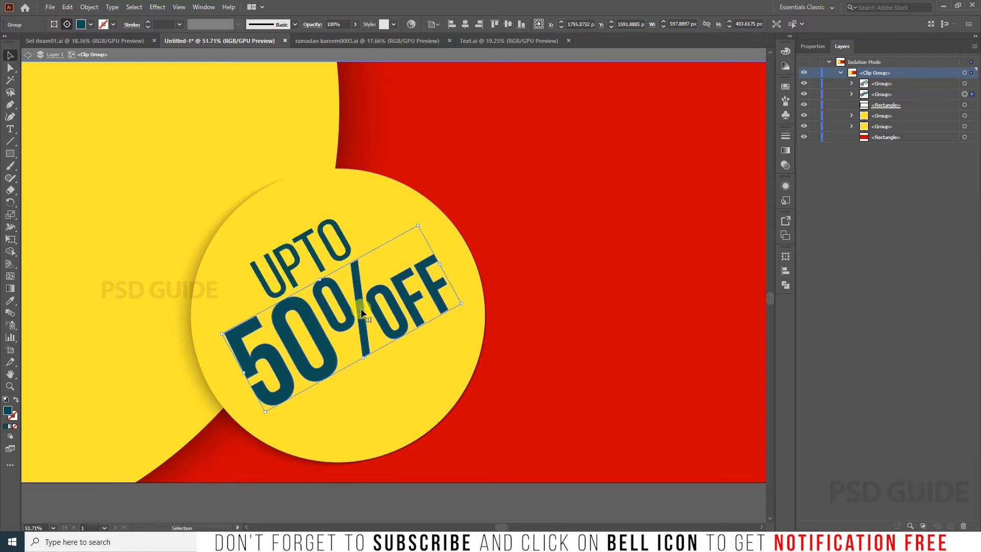
{"action": "double_click", "coordinate": [360, 308]}
{"action": "left_click", "coordinate": [388, 337]}
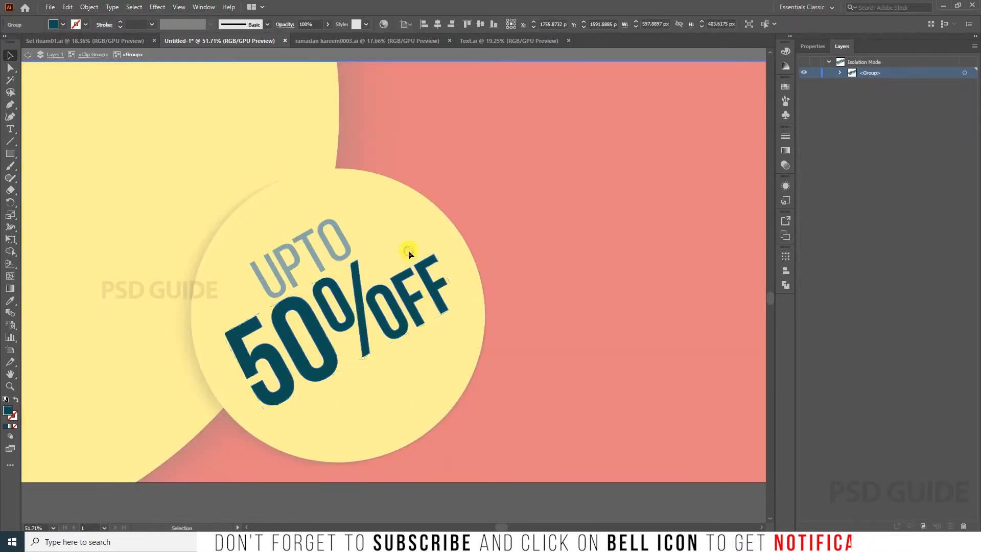
{"action": "left_click", "coordinate": [407, 296]}
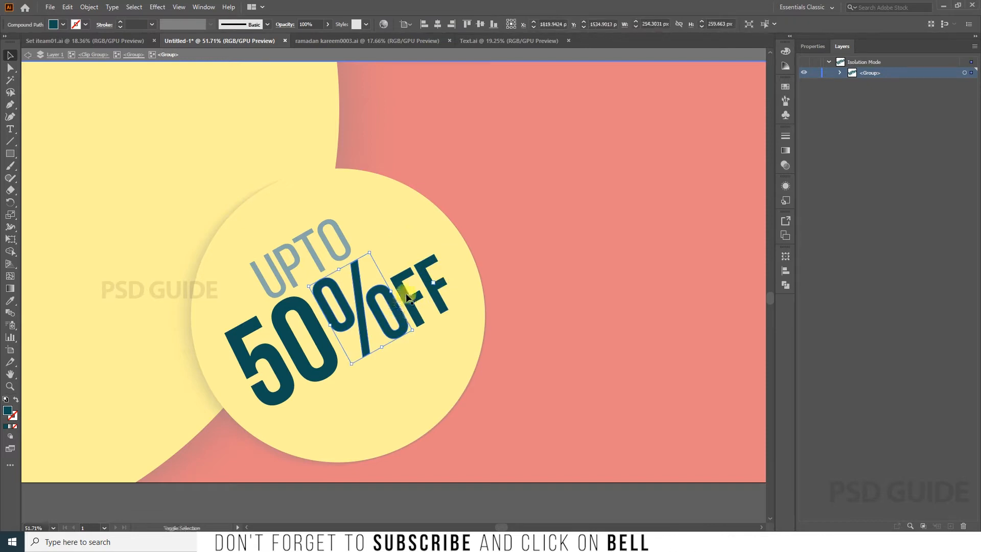
{"action": "left_click", "coordinate": [435, 284], "text": "shift"}
{"action": "left_click", "coordinate": [425, 348]}
{"action": "left_click", "coordinate": [414, 317]}
{"action": "key", "text": "Delete"}
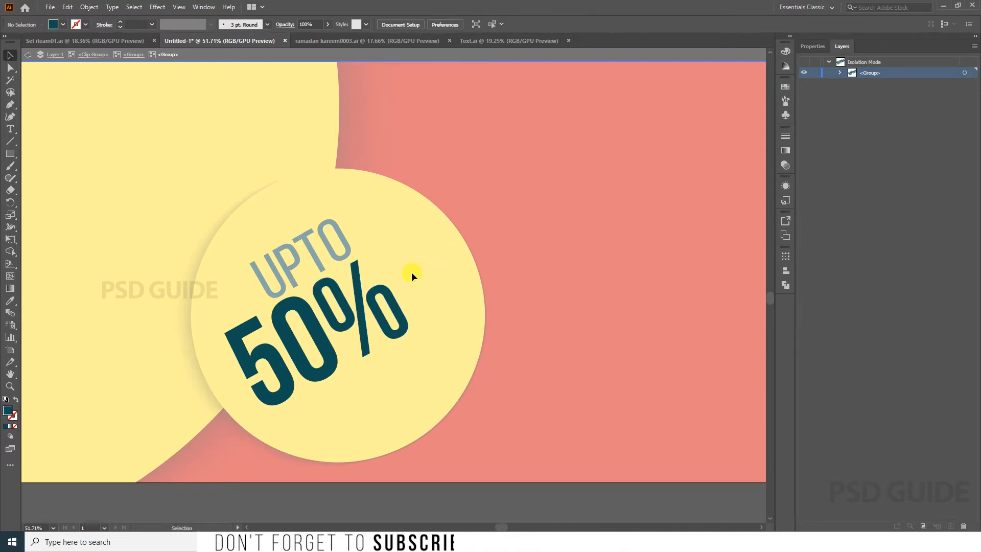
{"action": "double_click", "coordinate": [391, 485]}
Enlarge "50%" and centre it in the small circle, adjusting "UPTO" to sit just above it
{"action": "left_click", "coordinate": [358, 303]}
{"action": "double_click", "coordinate": [359, 303]}
{"action": "left_click_drag", "start_coordinate": [359, 303], "coordinate": [384, 289]}
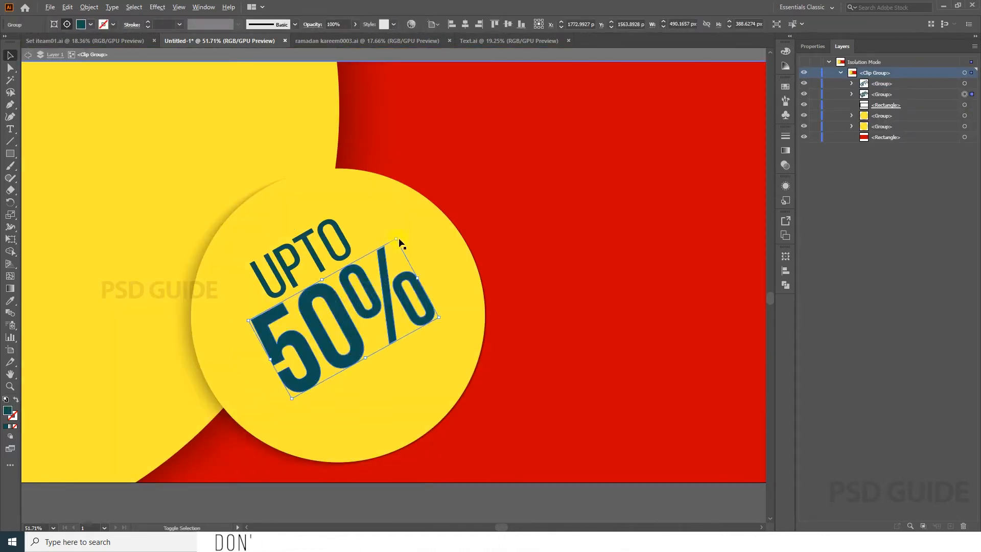
{"action": "left_click_drag", "start_coordinate": [396, 239], "coordinate": [408, 199]}
{"action": "left_click_drag", "start_coordinate": [415, 207], "coordinate": [410, 213]}
{"action": "left_click", "coordinate": [336, 238]}
{"action": "left_click", "coordinate": [387, 235]}
{"action": "left_click", "coordinate": [343, 244]}
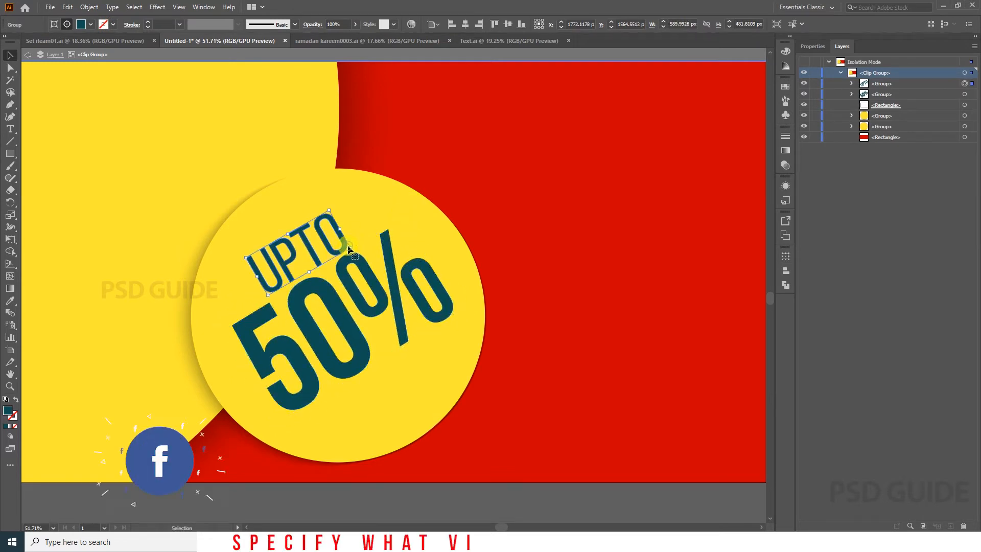
{"action": "left_click_drag", "start_coordinate": [354, 248], "coordinate": [354, 245]}
{"action": "left_click", "coordinate": [369, 277]}
{"action": "scroll", "coordinate": [369, 277], "scroll_direction": "down", "scroll_amount": 2}
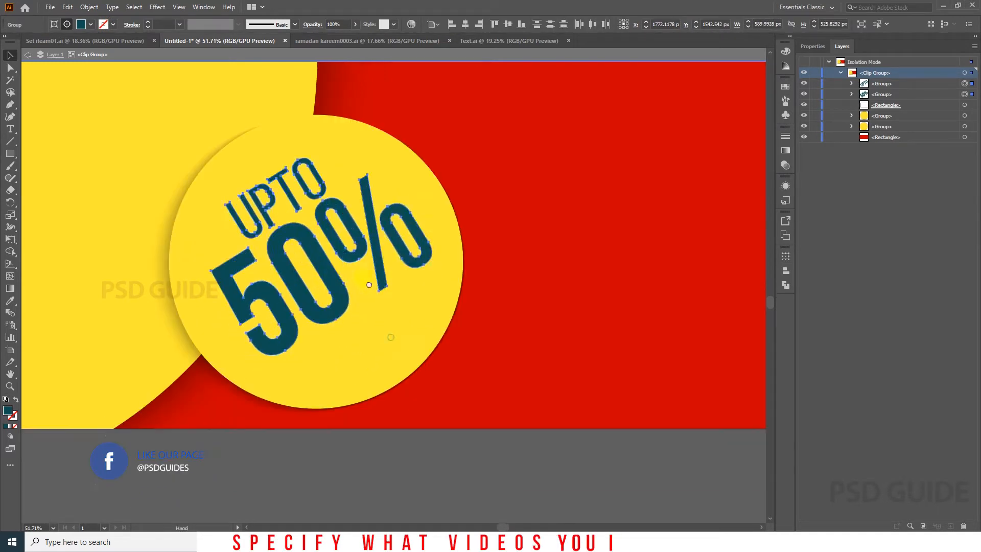
Paste another copy of the offer lettering beside the badge text and delete everything except "OFF"
{"action": "key", "text": "ctrl+v"}
{"action": "left_click_drag", "start_coordinate": [366, 289], "coordinate": [482, 351]}
{"action": "left_click_drag", "start_coordinate": [482, 350], "coordinate": [363, 358]}
{"action": "double_click", "coordinate": [397, 346]}
{"action": "left_click", "coordinate": [396, 346]}
{"action": "key", "text": "Delete"}
{"action": "left_click", "coordinate": [380, 338]}
{"action": "key", "text": "Delete"}
{"action": "key", "text": "Delete"}
{"action": "double_click", "coordinate": [364, 358]}
Group the three "OFF" letters, move them below "50%" in the small circle and tilt them further upward
{"action": "double_click", "coordinate": [450, 329]}
{"action": "left_click_drag", "start_coordinate": [438, 330], "coordinate": [507, 309]}
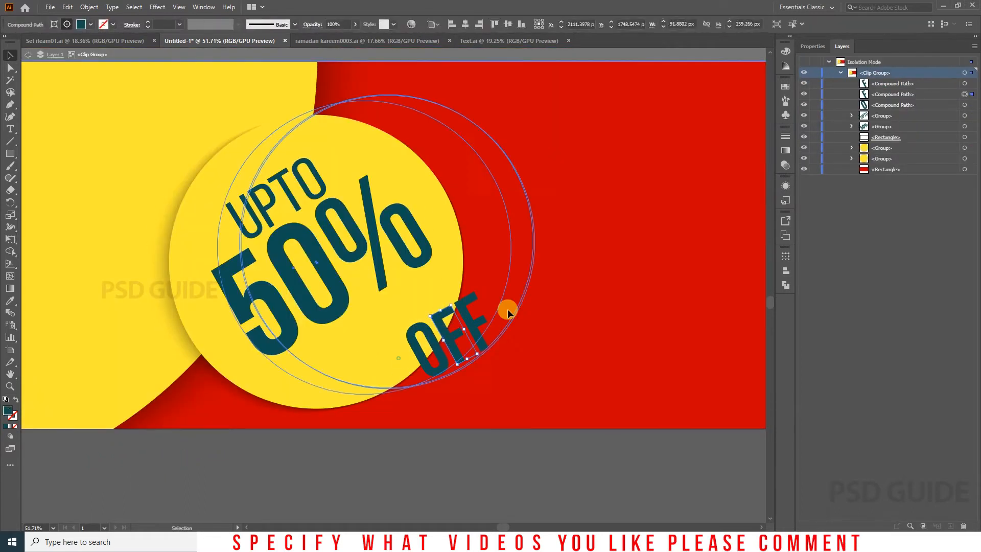
{"action": "key", "text": "ctrl+z"}
{"action": "left_click", "coordinate": [480, 342]}
{"action": "key", "text": "ctrl+g"}
{"action": "key", "text": "v"}
{"action": "left_click_drag", "start_coordinate": [443, 366], "coordinate": [367, 376]}
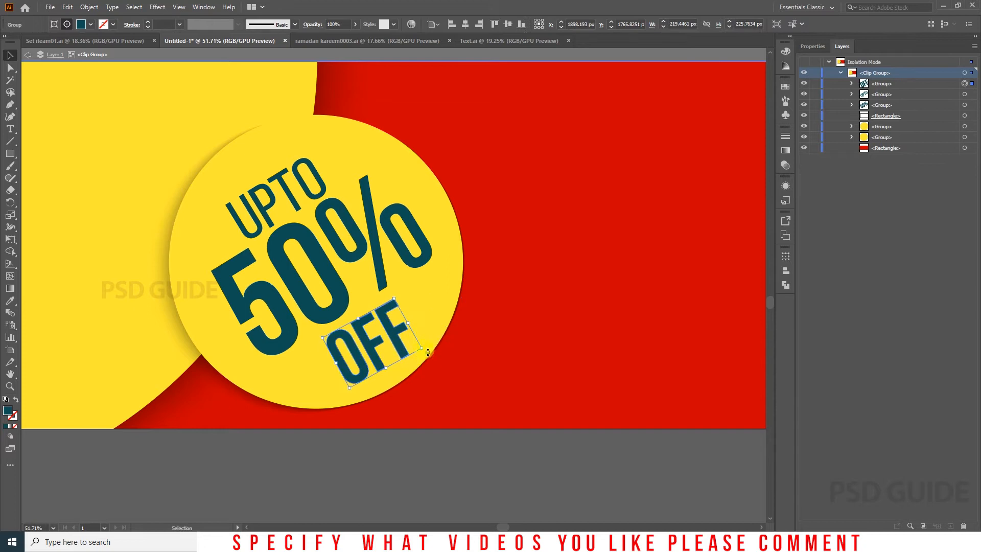
{"action": "left_click_drag", "start_coordinate": [429, 350], "coordinate": [413, 317]}
Centre "UPTO", "50%" and "OFF" within the small circle, shifting "OFF" slightly left beneath the percent sign
{"action": "left_click", "coordinate": [305, 188], "text": "shift"}
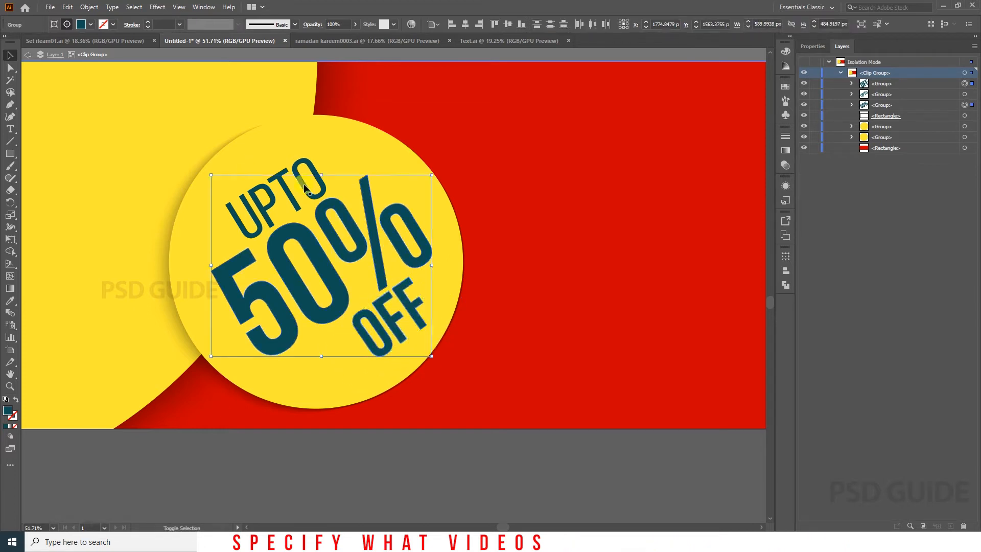
{"action": "left_click_drag", "start_coordinate": [371, 222], "coordinate": [365, 213]}
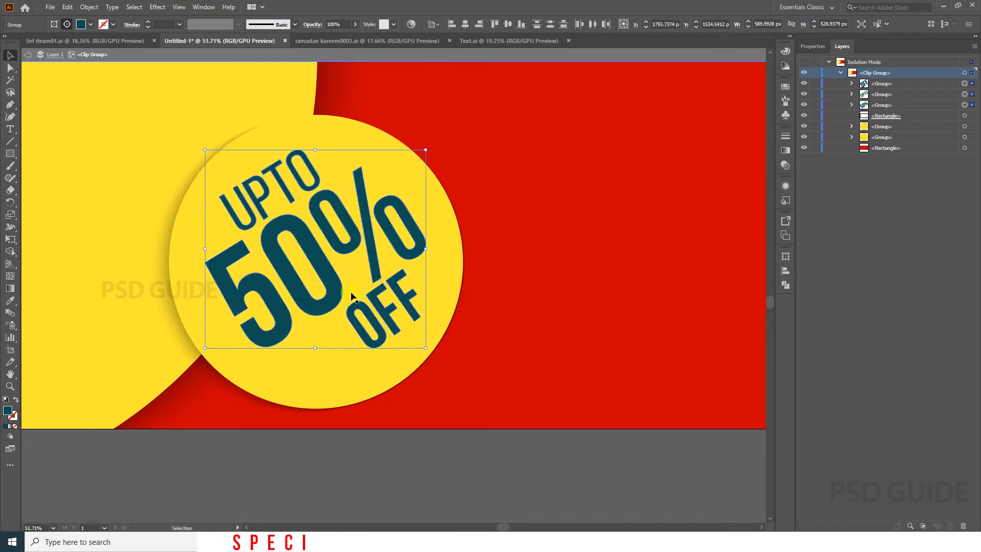
{"action": "left_click_drag", "start_coordinate": [331, 290], "coordinate": [329, 292]}
{"action": "left_click", "coordinate": [384, 448]}
{"action": "left_click_drag", "start_coordinate": [398, 301], "coordinate": [376, 270]}
{"action": "left_click", "coordinate": [373, 265], "text": "shift"}
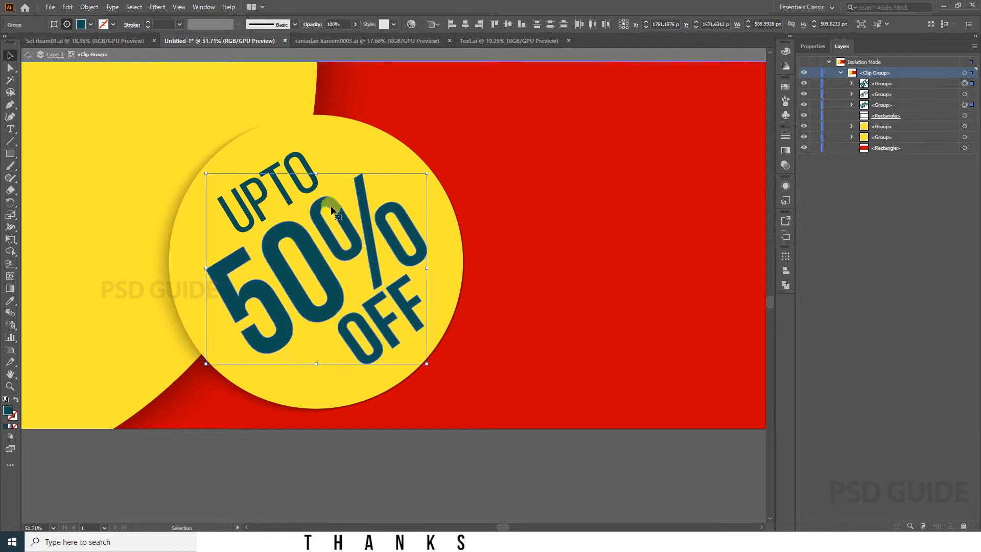
{"action": "left_click_drag", "start_coordinate": [317, 183], "coordinate": [320, 188]}
{"action": "left_click", "coordinate": [413, 440]}
Shift "OFF" slightly right and down under the percent sign and exit group isolation
{"action": "left_click_drag", "start_coordinate": [434, 358], "coordinate": [262, 385]}
{"action": "left_click_drag", "start_coordinate": [446, 322], "coordinate": [562, 327]}
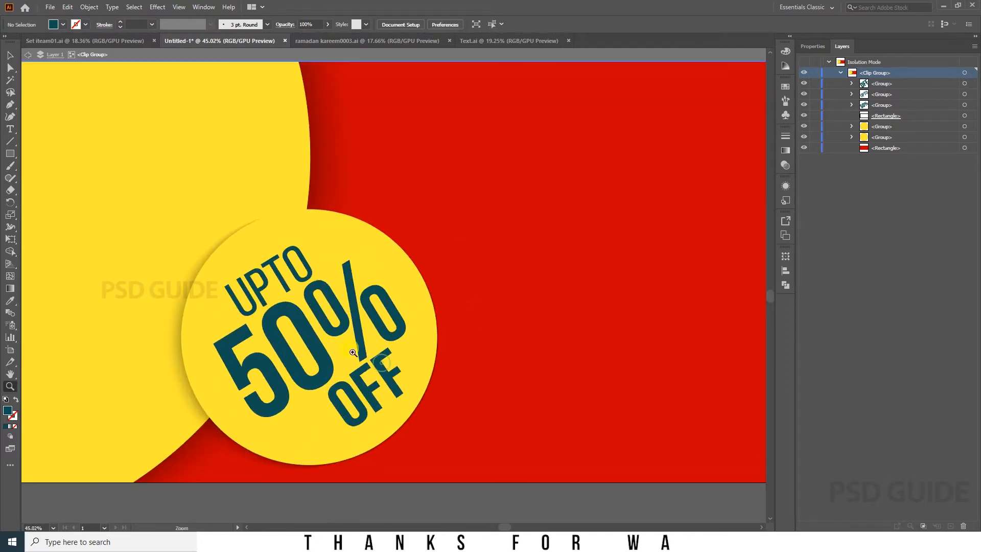
{"action": "left_click", "coordinate": [389, 378]}
{"action": "left_click_drag", "start_coordinate": [403, 457], "coordinate": [402, 438]}
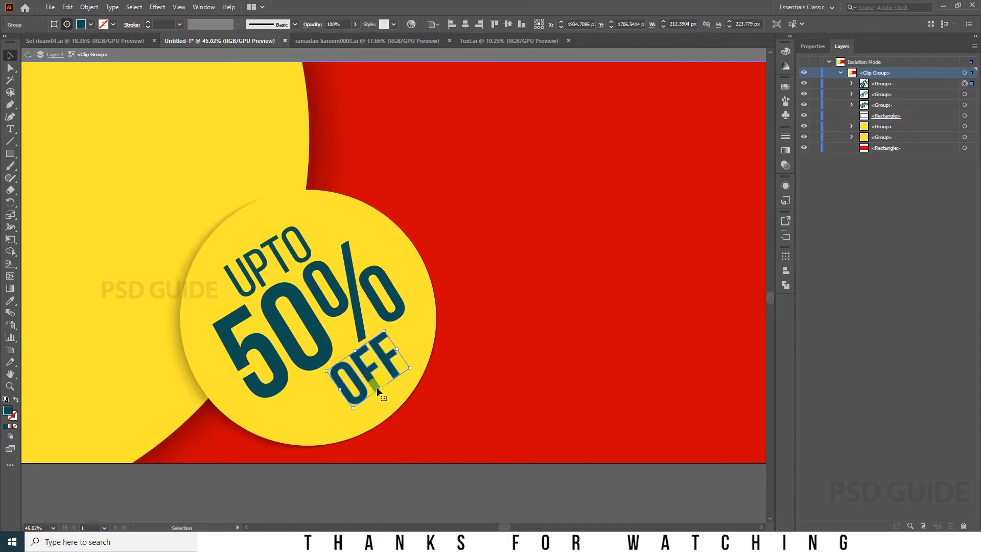
{"action": "left_click_drag", "start_coordinate": [376, 387], "coordinate": [378, 390]}
{"action": "double_click", "coordinate": [400, 492]}
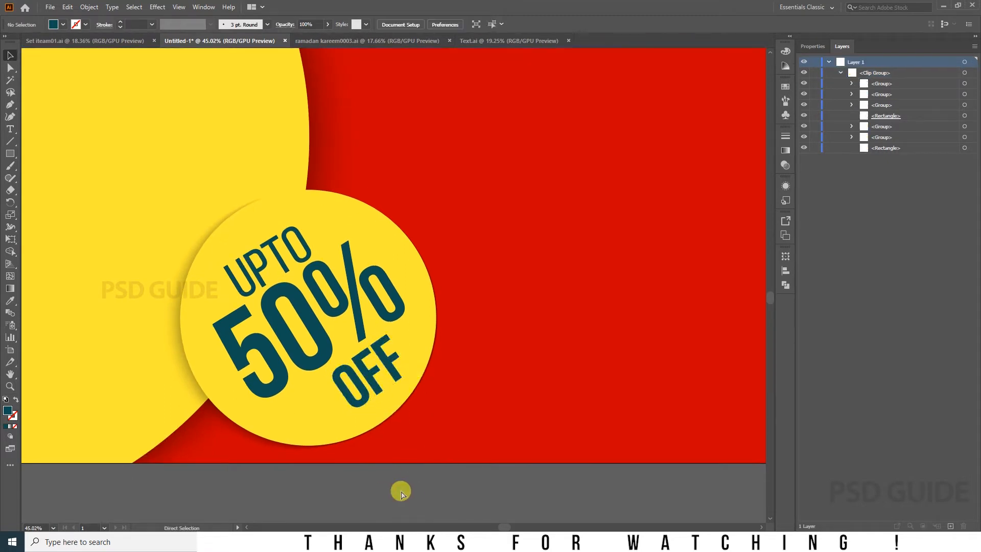
Isolate the clip group again, fine-tune the size and position of "OFF", and return to the whole banner
{"action": "left_click_drag", "start_coordinate": [401, 485], "coordinate": [332, 460]}
{"action": "left_click_drag", "start_coordinate": [386, 445], "coordinate": [473, 316]}
{"action": "left_click", "coordinate": [400, 392]}
{"action": "double_click", "coordinate": [399, 392]}
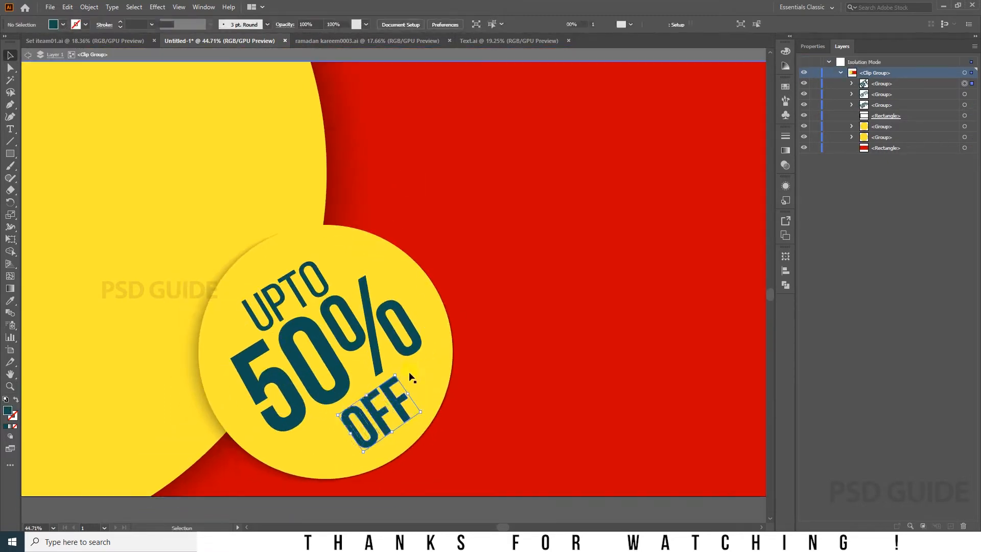
{"action": "left_click_drag", "start_coordinate": [410, 378], "coordinate": [401, 385]}
{"action": "left_click_drag", "start_coordinate": [427, 491], "coordinate": [410, 438]}
{"action": "left_click", "coordinate": [407, 457]}
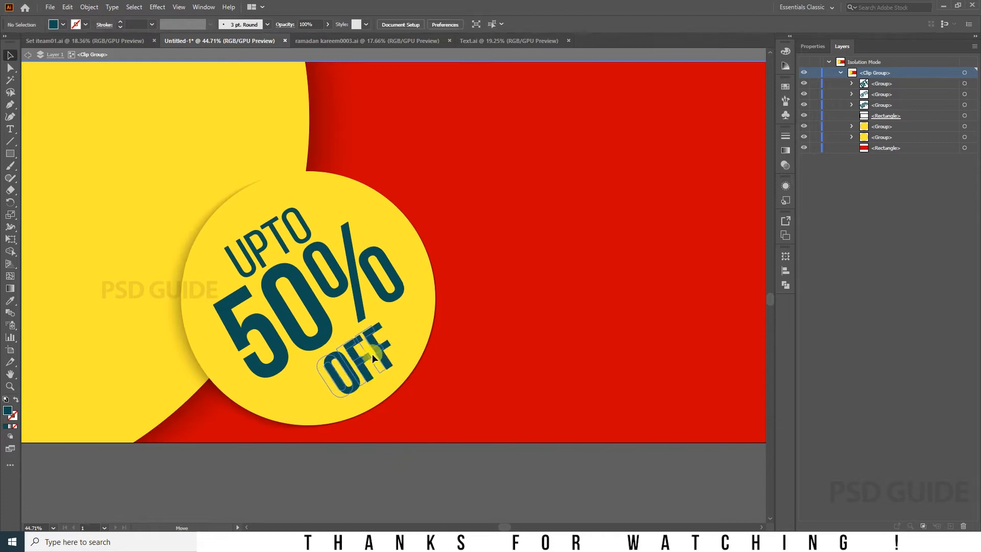
{"action": "left_click", "coordinate": [373, 354]}
{"action": "left_click_drag", "start_coordinate": [388, 345], "coordinate": [382, 319]}
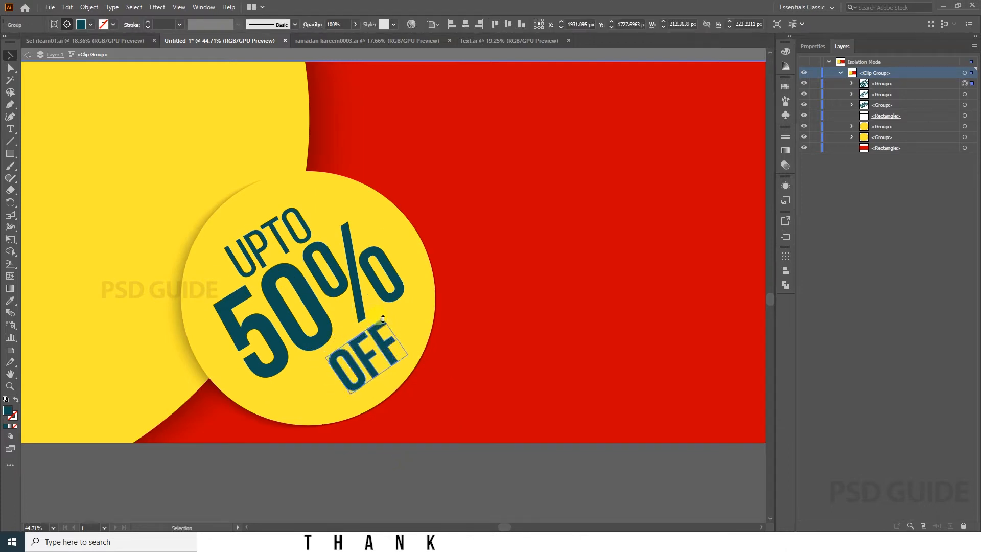
{"action": "double_click", "coordinate": [431, 462]}
{"action": "key", "text": "ctrl+0"}
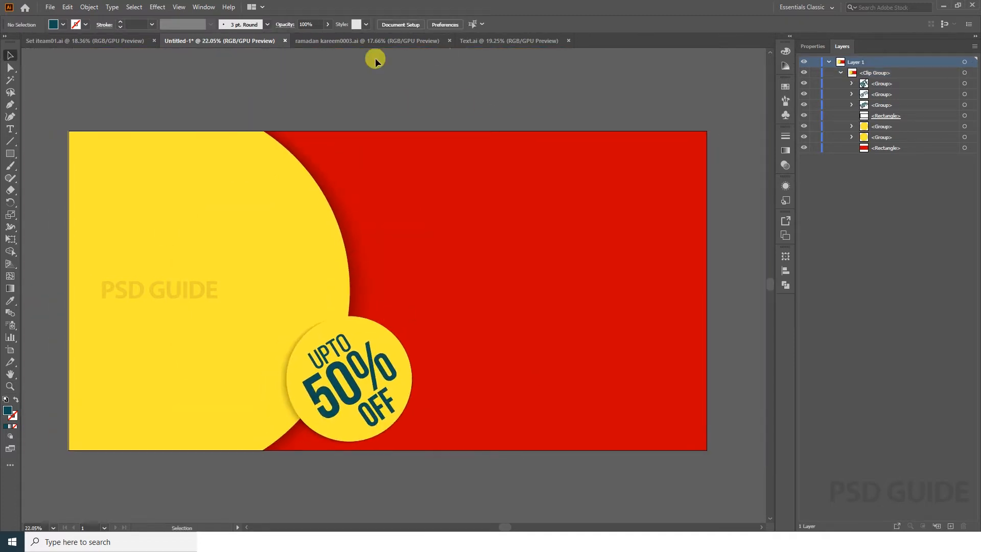
Copy the gold "Ramadan KAREEM" lettering from Text.ai into Untitled-1 and place it on the large yellow circle
{"action": "left_click", "coordinate": [508, 40]}
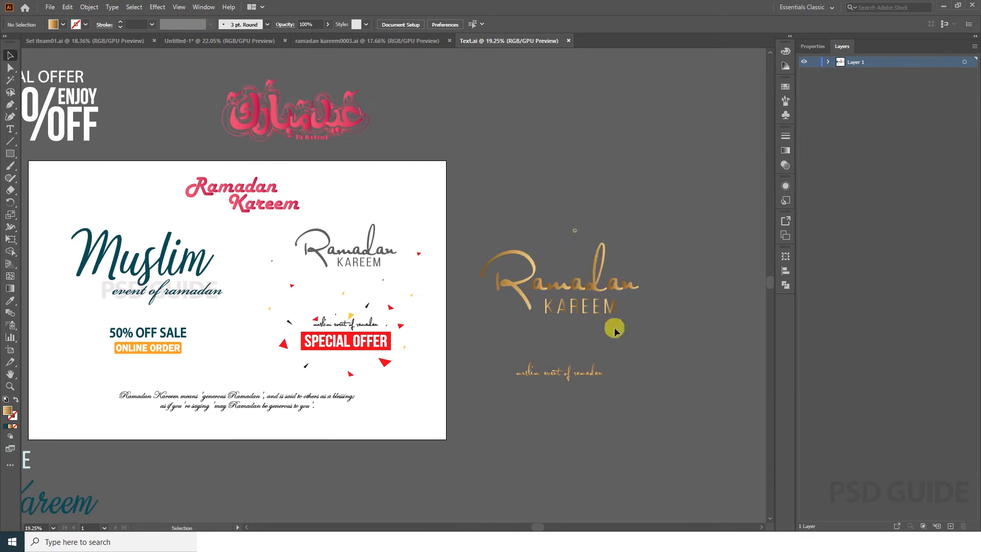
{"action": "key", "text": "ctrl+c"}
{"action": "left_click", "coordinate": [236, 41]}
{"action": "key", "text": "ctrl+v"}
{"action": "left_click", "coordinate": [537, 80]}
{"action": "left_click_drag", "start_coordinate": [434, 293], "coordinate": [237, 299]}
Group the "Ramadan KAREEM" lettering, recolour it with the banner's red and adjust its position on the large yellow circle
{"action": "left_click", "coordinate": [554, 317]}
{"action": "left_click", "coordinate": [556, 299], "text": "shift"}
{"action": "key", "text": "ctrl+g"}
{"action": "left_click", "coordinate": [480, 24]}
{"action": "left_click", "coordinate": [468, 85]}
{"action": "left_click", "coordinate": [237, 295]}
{"action": "key", "text": "i"}
{"action": "left_click", "coordinate": [489, 281]}
{"action": "key", "text": "v"}
{"action": "left_click", "coordinate": [369, 114]}
{"action": "left_click_drag", "start_coordinate": [361, 273], "coordinate": [349, 275]}
Copy the two-line "Ramadan Kareem means 'generous Ramadan'" quote from Text.ai and return to Untitled-1
{"action": "left_click", "coordinate": [472, 41]}
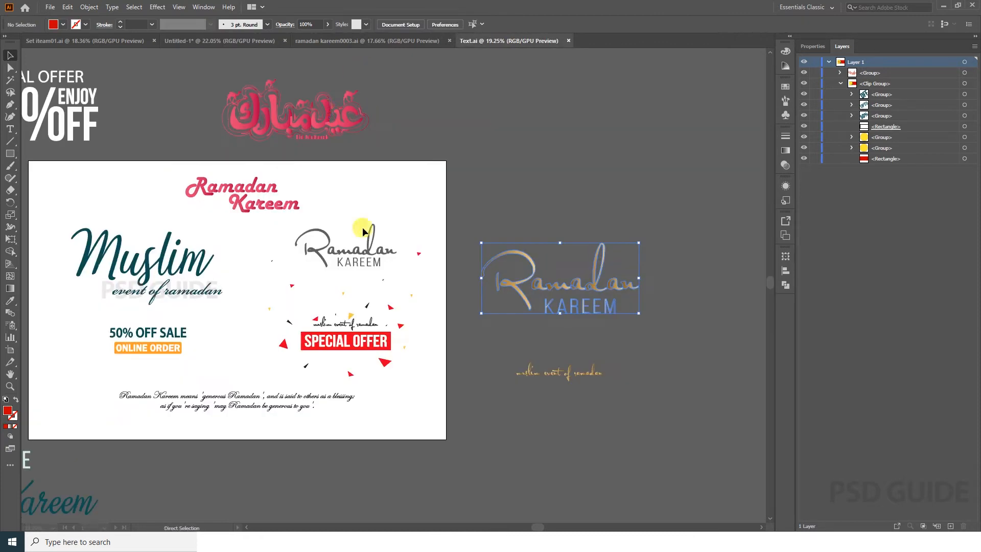
{"action": "left_click_drag", "start_coordinate": [283, 289], "coordinate": [383, 294]}
{"action": "left_click_drag", "start_coordinate": [221, 46], "coordinate": [154, 219]}
{"action": "left_click", "coordinate": [199, 96]}
{"action": "left_click", "coordinate": [500, 40]}
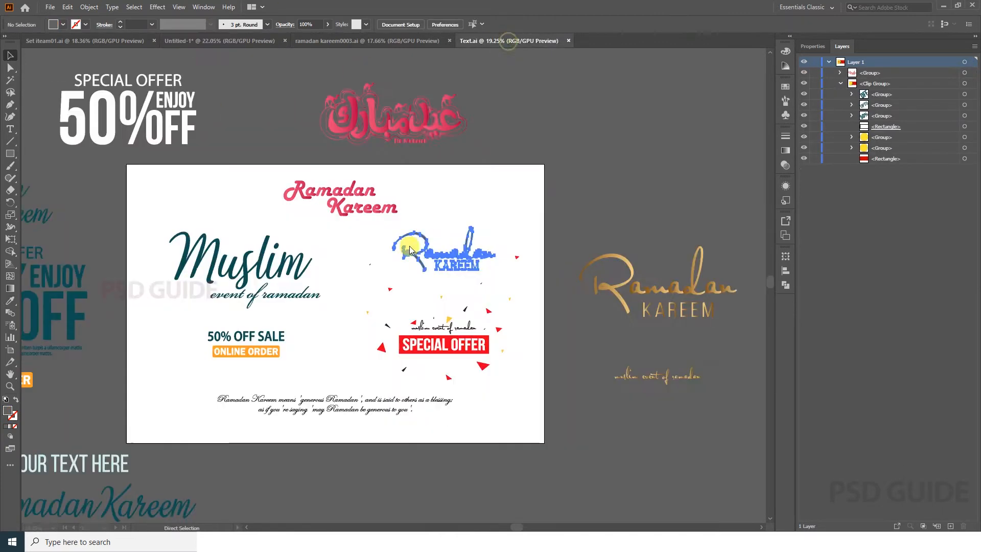
{"action": "left_click_drag", "start_coordinate": [312, 282], "coordinate": [302, 324]}
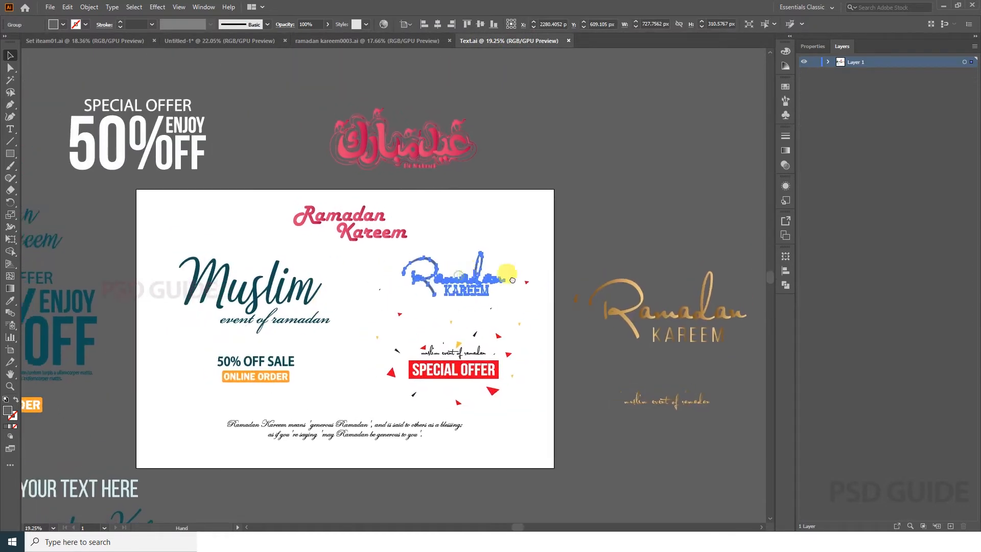
{"action": "left_click_drag", "start_coordinate": [505, 274], "coordinate": [552, 277]}
{"action": "left_click", "coordinate": [401, 445]}
{"action": "left_click", "coordinate": [220, 41]}
Enlarge the red "Ramadan KAREEM" lettering slightly on the large yellow circle
{"action": "left_click_drag", "start_coordinate": [298, 206], "coordinate": [345, 198]}
{"action": "left_click", "coordinate": [295, 292]}
{"action": "left_click", "coordinate": [294, 293]}
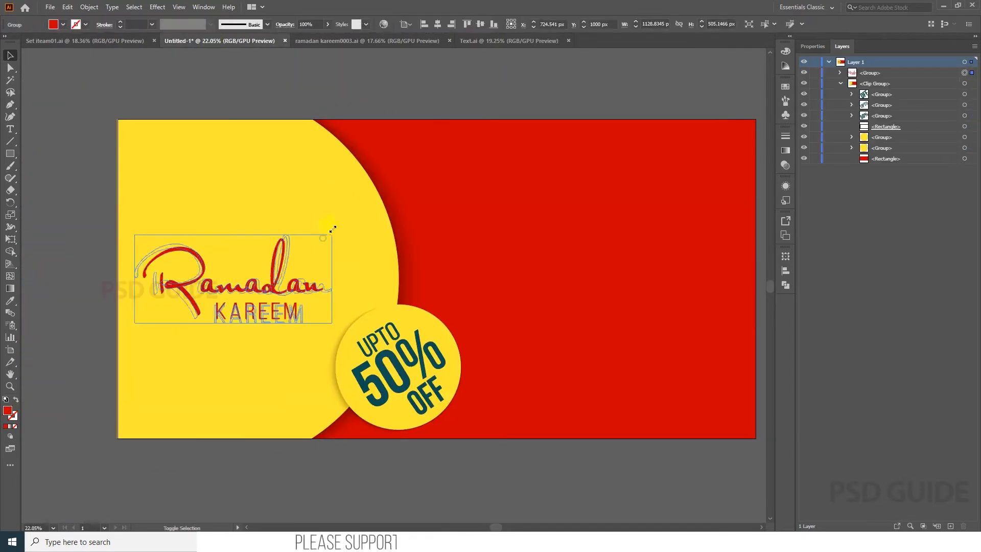
Paste the quote and place it centred just below "KAREEM", sized to about 1332 px wide
{"action": "key", "text": "ctrl+v"}
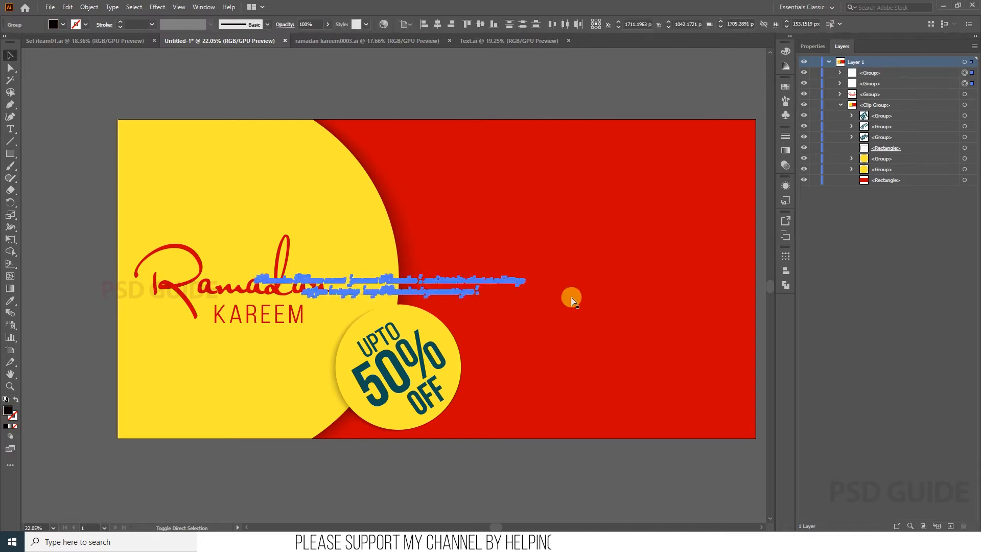
{"action": "mouse_move", "coordinate": [351, 320]}
{"action": "left_mouse_down"}
{"action": "mouse_move", "coordinate": [273, 333]}
{"action": "mouse_move", "coordinate": [337, 328]}
{"action": "left_mouse_up"}
{"action": "left_click_drag", "start_coordinate": [134, 329], "coordinate": [121, 326]}
{"action": "scroll", "coordinate": [262, 335], "scroll_direction": "up", "scroll_amount": 4}
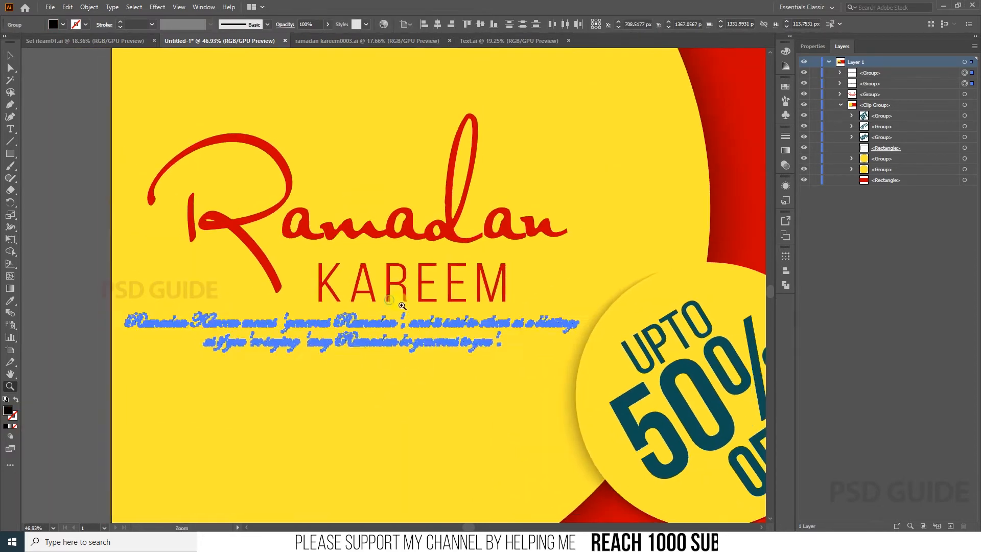
{"action": "left_click_drag", "start_coordinate": [458, 319], "coordinate": [464, 325]}
Scale the lettering and quote down together so the lettering is about 1050 px wide
{"action": "left_click", "coordinate": [453, 279], "text": "shift"}
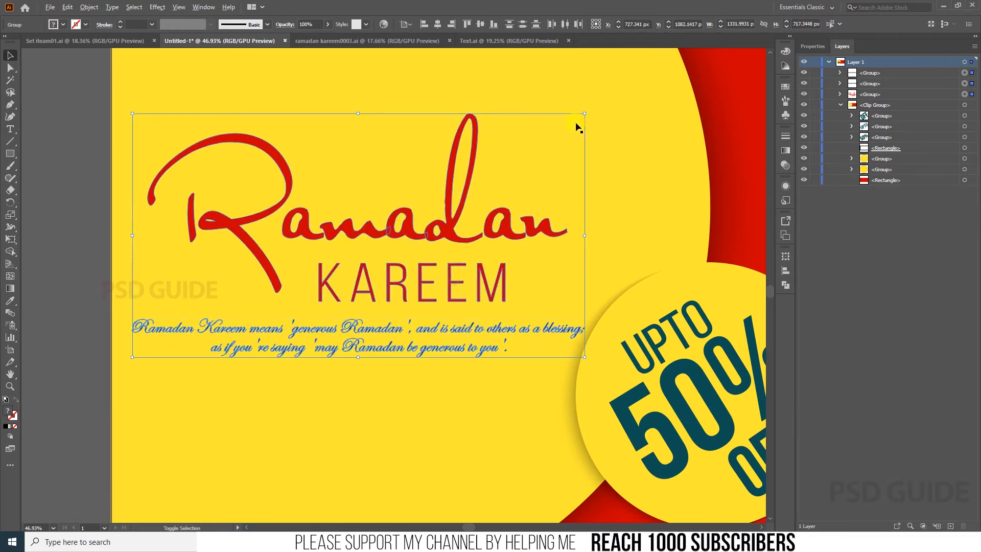
{"action": "left_click_drag", "start_coordinate": [585, 113], "coordinate": [557, 133]}
{"action": "key", "text": "ctrl+0"}
Enlarge both lines of the quote under the lettering to about 1302 px wide
{"action": "left_click", "coordinate": [225, 86]}
{"action": "left_click_drag", "start_coordinate": [178, 312], "coordinate": [361, 299]}
{"action": "left_click", "coordinate": [361, 347]}
{"action": "left_click", "coordinate": [366, 362], "text": "shift"}
{"action": "left_click_drag", "start_coordinate": [467, 340], "coordinate": [491, 331]}
{"action": "left_click", "coordinate": [85, 304]}
{"action": "key", "text": "ctrl+0"}
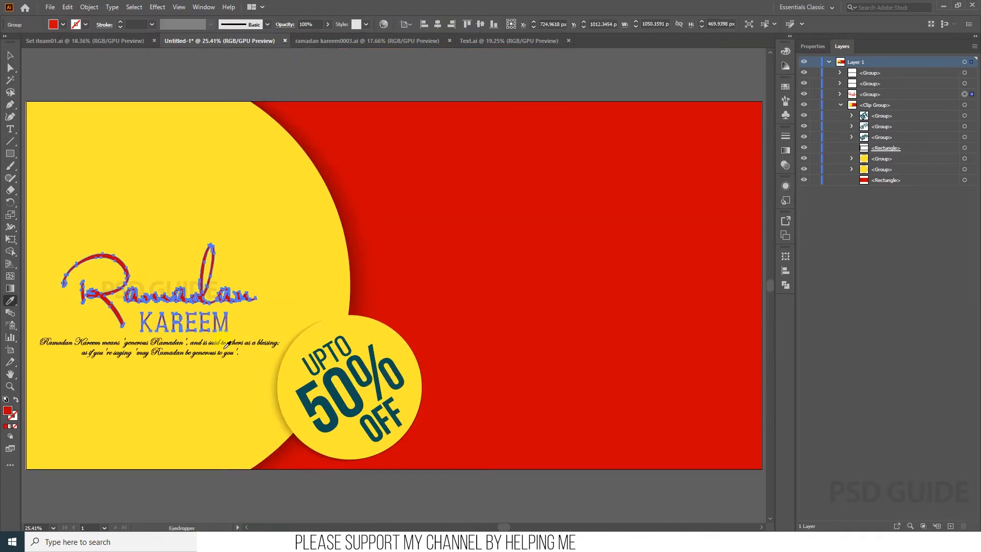
Recolour the "Ramadan KAREEM" lettering black by sampling the quote's fill
{"action": "left_click_drag", "start_coordinate": [217, 222], "coordinate": [223, 219]}
{"action": "left_click", "coordinate": [210, 341]}
{"action": "left_click", "coordinate": [208, 350], "text": "shift"}
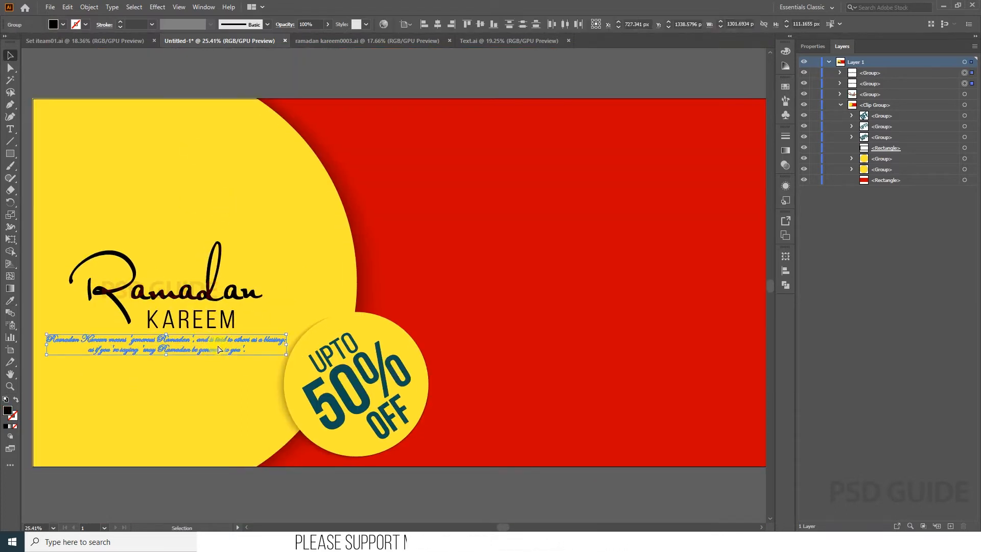
{"action": "left_click_drag", "start_coordinate": [207, 340], "coordinate": [205, 421]}
{"action": "left_click", "coordinate": [259, 489]}
{"action": "left_click_drag", "start_coordinate": [207, 483], "coordinate": [333, 496]}
{"action": "key", "text": "ctrl+z"}
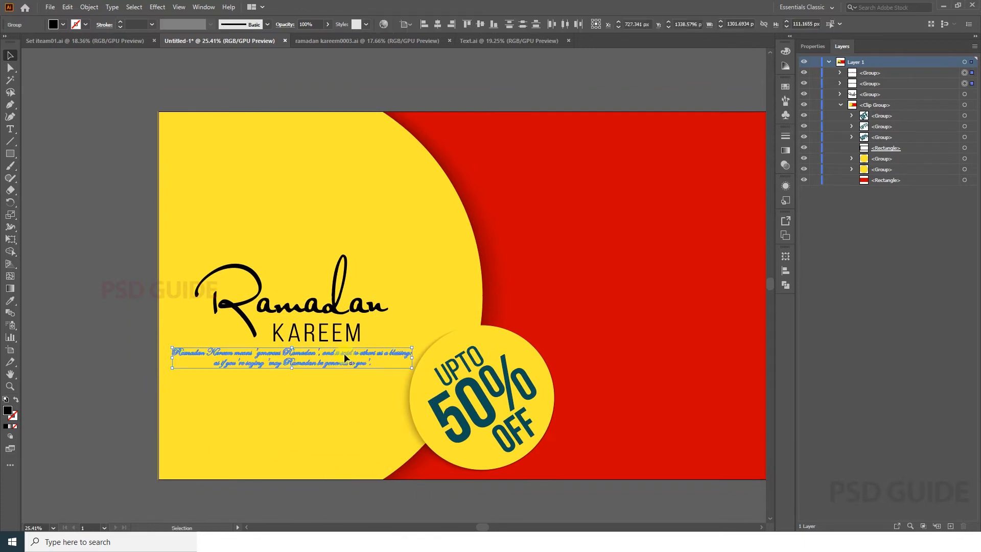
Lower the quote to leave a gap under "KAREEM" and centre the lettering vertically on the banner
{"action": "left_click_drag", "start_coordinate": [345, 354], "coordinate": [377, 334]}
{"action": "left_click", "coordinate": [331, 310]}
{"action": "left_click", "coordinate": [479, 25]}
{"action": "left_click", "coordinate": [117, 333]}
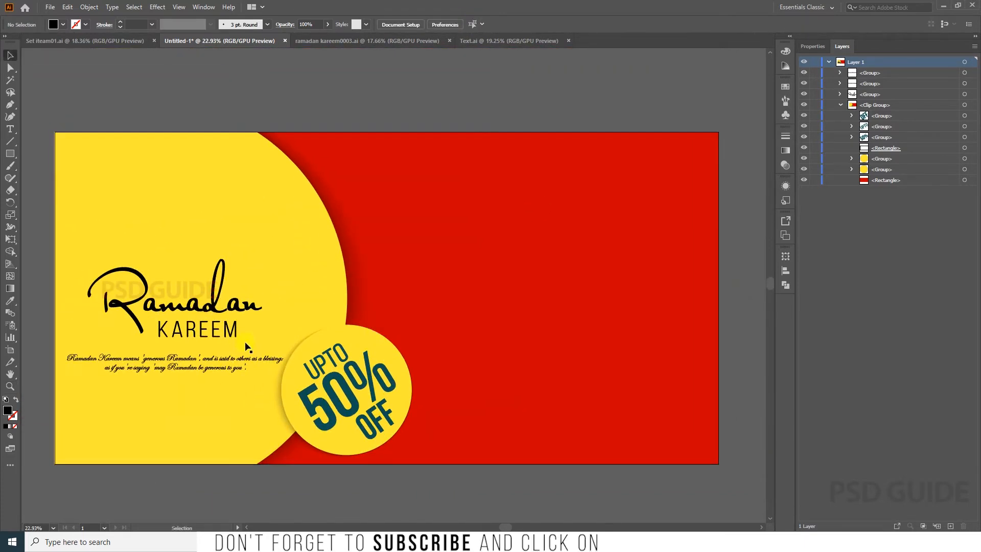
Move the lettering and the quote, enlarged to about 1568 px wide, onto the red area and align their centres horizontally
{"action": "left_click_drag", "start_coordinate": [581, 277], "coordinate": [566, 278]}
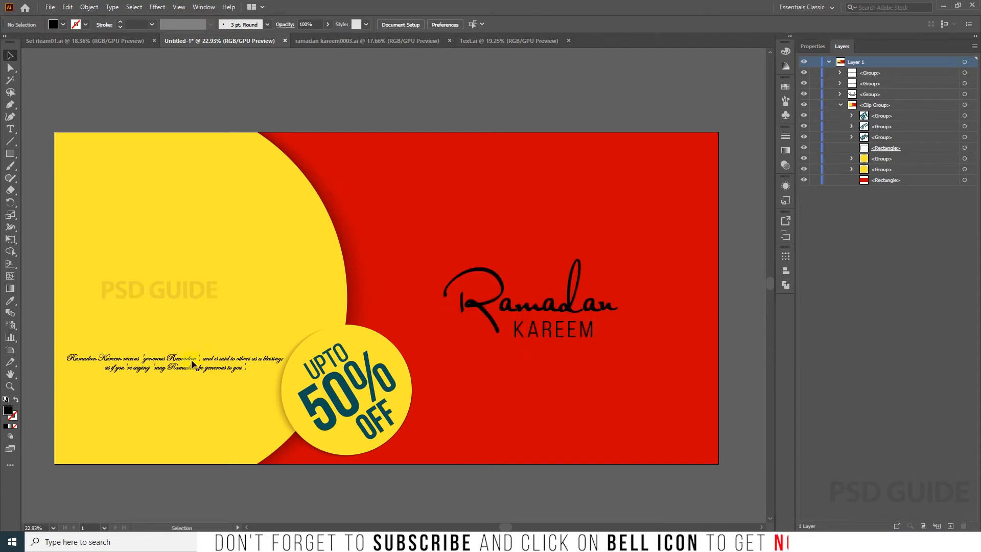
{"action": "left_click_drag", "start_coordinate": [193, 364], "coordinate": [587, 358]}
{"action": "left_click", "coordinate": [565, 309], "text": "shift"}
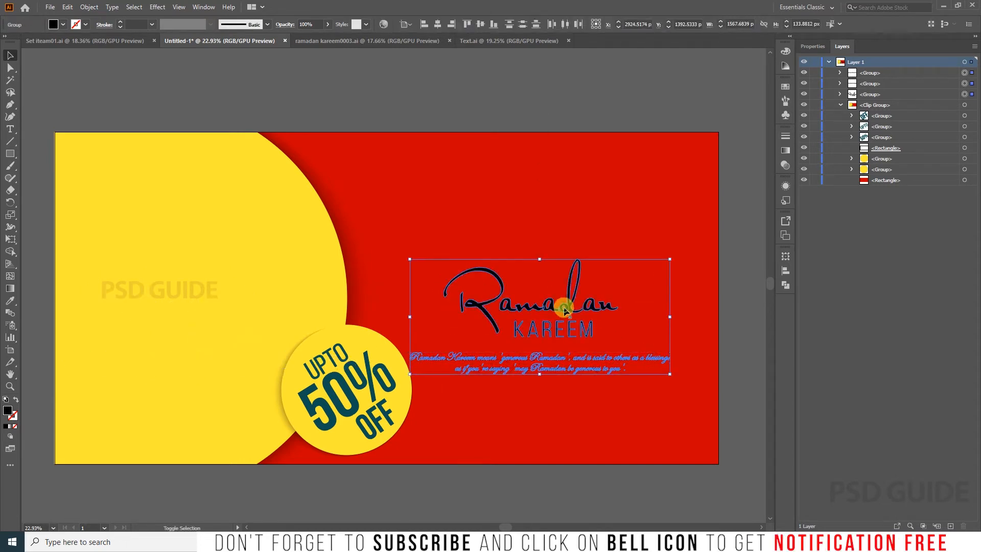
{"action": "left_click", "coordinate": [437, 24]}
{"action": "left_click", "coordinate": [515, 123]}
{"action": "left_click_drag", "start_coordinate": [516, 122], "coordinate": [524, 118]}
Move the lettering and quote back onto the yellow circle, scaled down so the quote is about 1383 px wide
{"action": "left_click", "coordinate": [512, 355]}
{"action": "left_click", "coordinate": [522, 365], "text": "shift"}
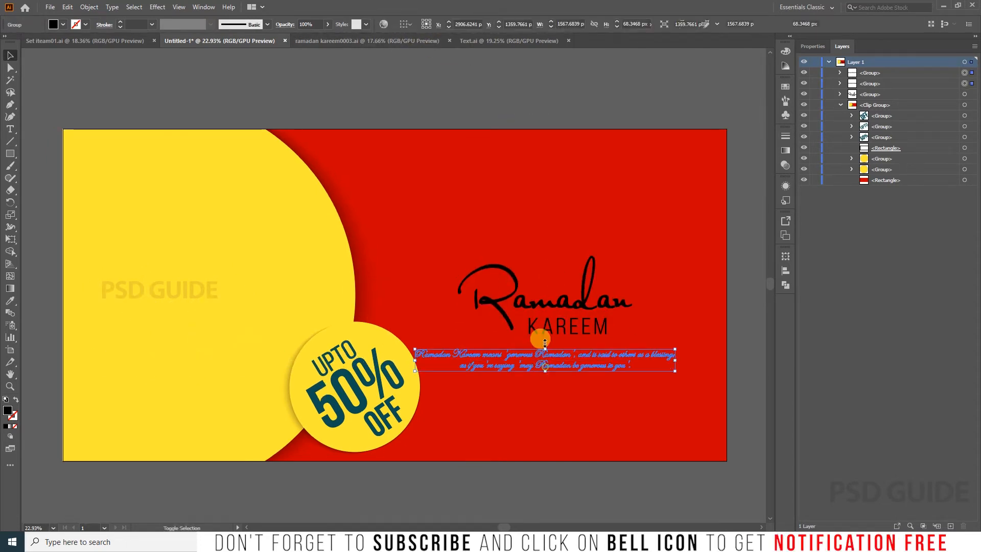
{"action": "left_click", "coordinate": [553, 329], "text": "shift"}
{"action": "left_click_drag", "start_coordinate": [568, 307], "coordinate": [392, 271]}
{"action": "left_click", "coordinate": [248, 111]}
Align the "Ramadan KAREEM" lettering to the vertical centre of the artboard
{"action": "left_click", "coordinate": [215, 283]}
{"action": "left_click", "coordinate": [405, 24]}
{"action": "left_click", "coordinate": [424, 58]}
{"action": "left_click", "coordinate": [480, 25]}
{"action": "left_click", "coordinate": [332, 97]}
Move the quote further below "KAREEM" and reduce it to about 1067 px wide
{"action": "left_click", "coordinate": [395, 335]}
{"action": "left_click", "coordinate": [394, 351], "text": "shift"}
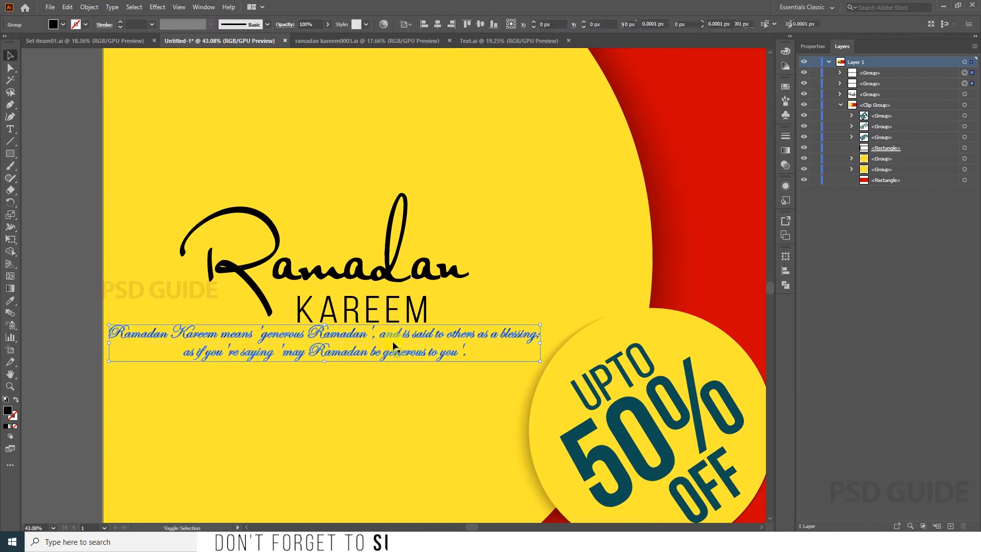
{"action": "left_click_drag", "start_coordinate": [397, 332], "coordinate": [397, 355]}
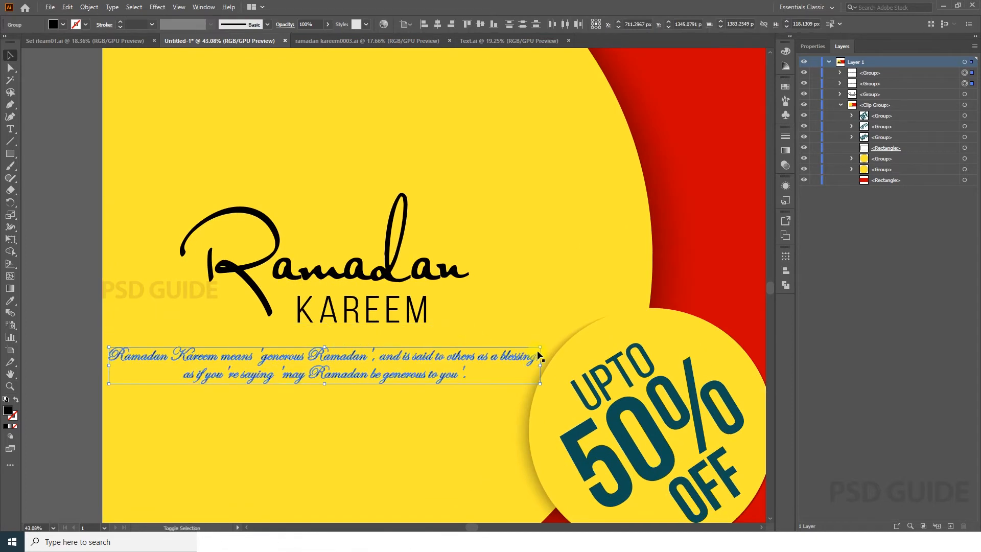
{"action": "left_click_drag", "start_coordinate": [540, 346], "coordinate": [505, 350]}
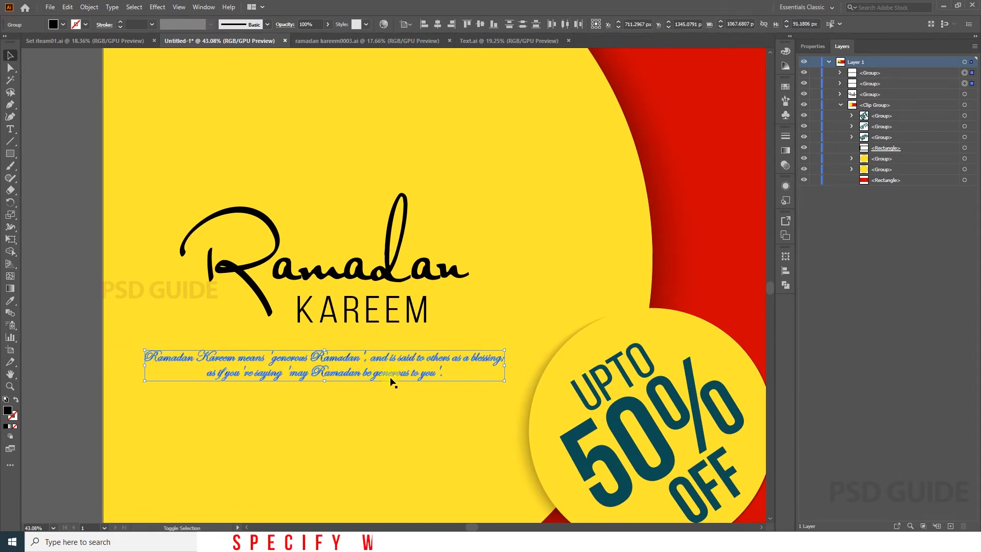
{"action": "left_click", "coordinate": [389, 316], "text": "shift"}
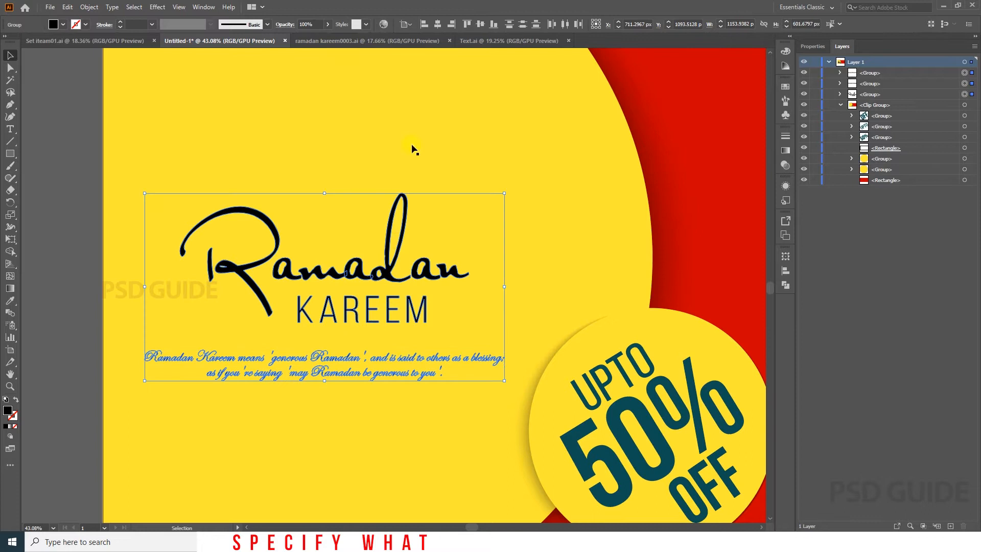
{"action": "left_click", "coordinate": [77, 304]}
{"action": "key", "text": "ctrl+0"}
Copy the "SPECIAL OFFER" label with its confetti triangles from Text.ai and paste it into Untitled-1
{"action": "left_click", "coordinate": [483, 40]}
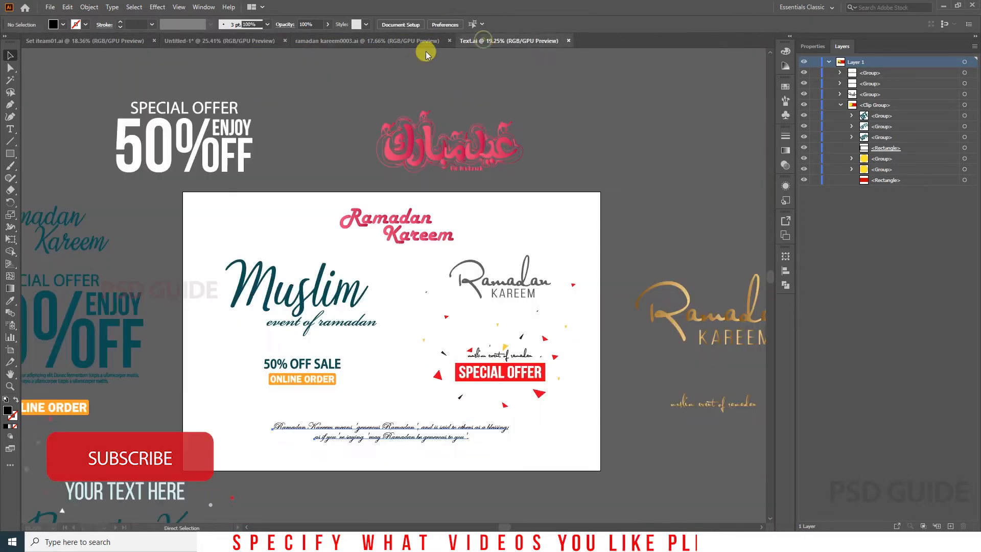
{"action": "left_click", "coordinate": [504, 350]}
{"action": "key", "text": "ctrl+c"}
{"action": "left_click", "coordinate": [247, 40]}
{"action": "key", "text": "ctrl+v"}
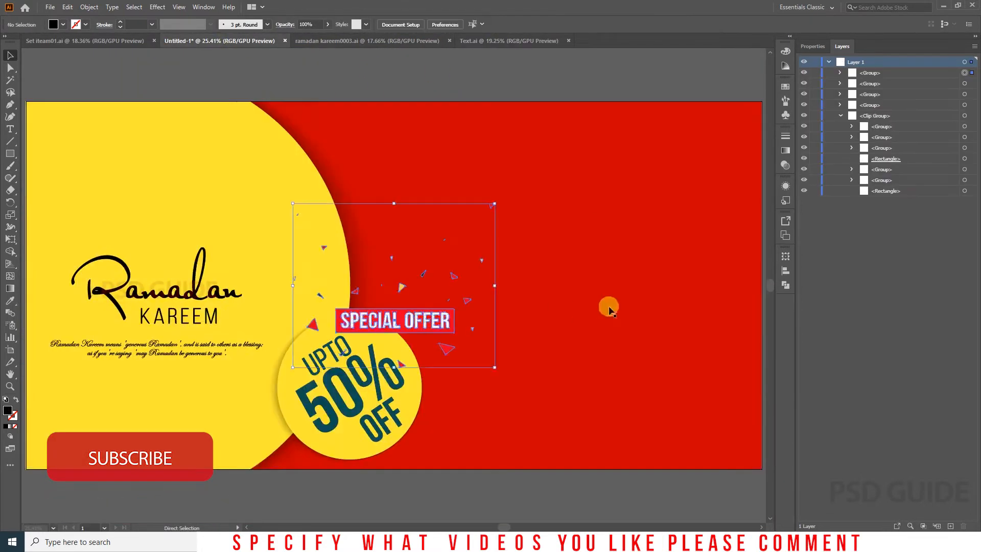
Place the "SPECIAL OFFER" group on the red area, enlarged to about 1672 px wide, and hide it
{"action": "left_click_drag", "start_coordinate": [359, 324], "coordinate": [529, 324]}
{"action": "left_click_drag", "start_coordinate": [665, 204], "coordinate": [668, 158]}
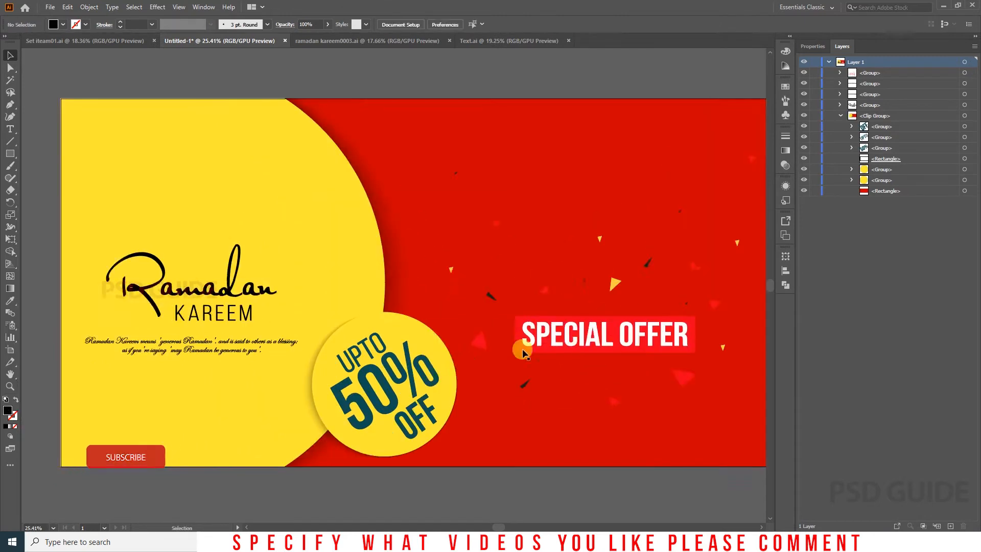
{"action": "scroll", "coordinate": [523, 353], "scroll_direction": "down", "scroll_amount": 1}
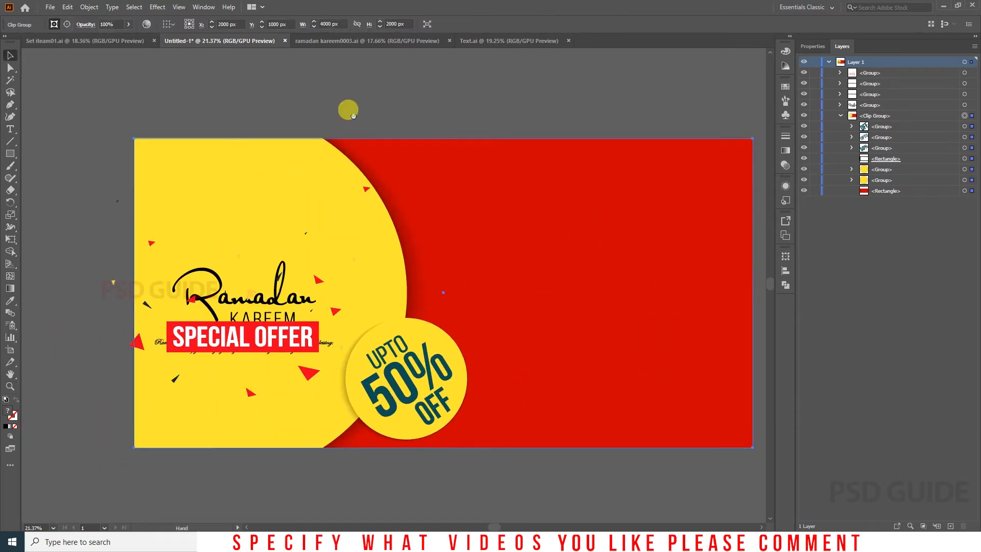
{"action": "left_click_drag", "start_coordinate": [348, 110], "coordinate": [323, 110]}
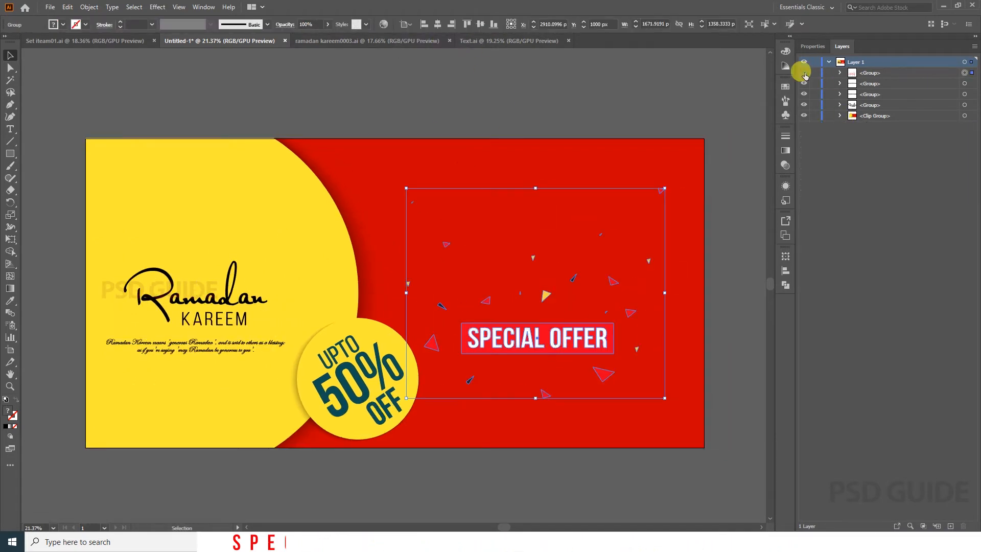
{"action": "left_click", "coordinate": [804, 72]}
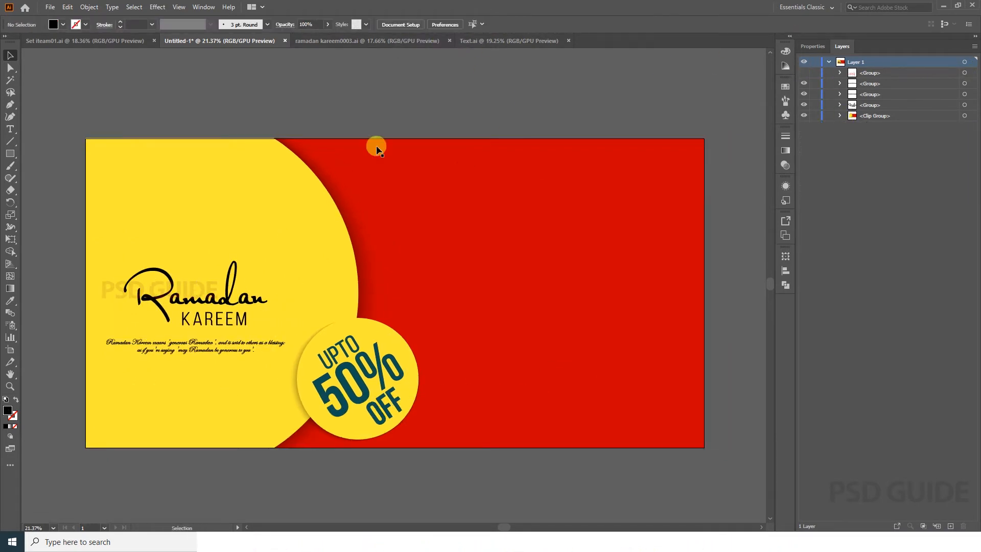
{"action": "key", "text": "t"}
{"action": "left_click_drag", "start_coordinate": [430, 122], "coordinate": [660, 111]}
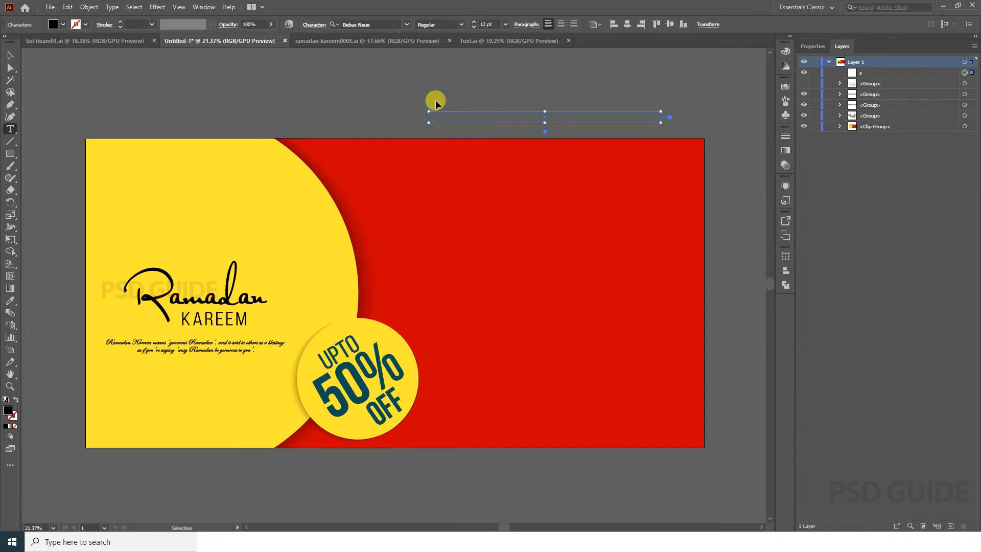
{"action": "key", "text": "BackSpace"}
{"action": "left_click", "coordinate": [10, 56]}
{"action": "key", "text": "Delete"}
Add the text "sale" in Bebas Neue above the banner and enlarge it to about 666 pt
{"action": "key", "text": "t"}
{"action": "left_click", "coordinate": [474, 124]}
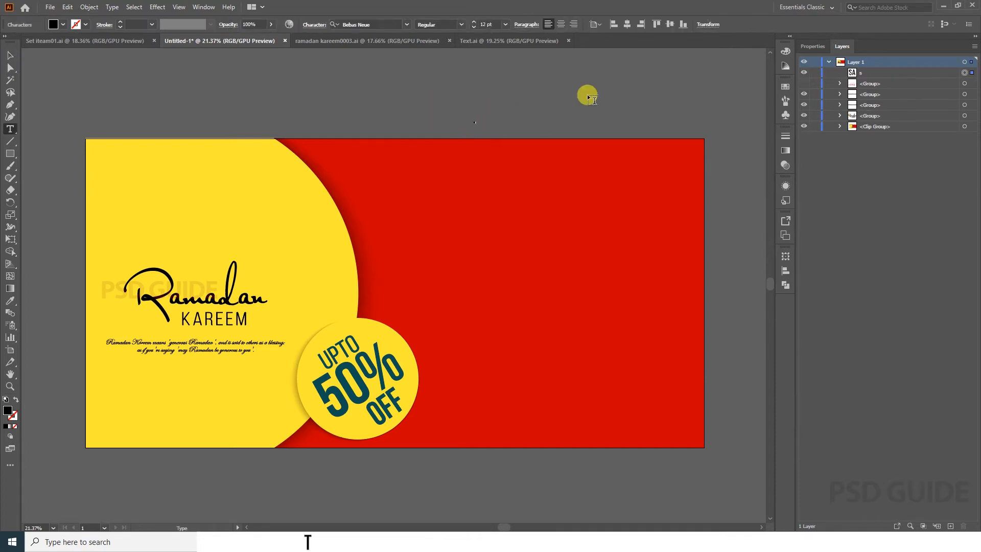
{"action": "left_click_drag", "start_coordinate": [489, 113], "coordinate": [521, 160]}
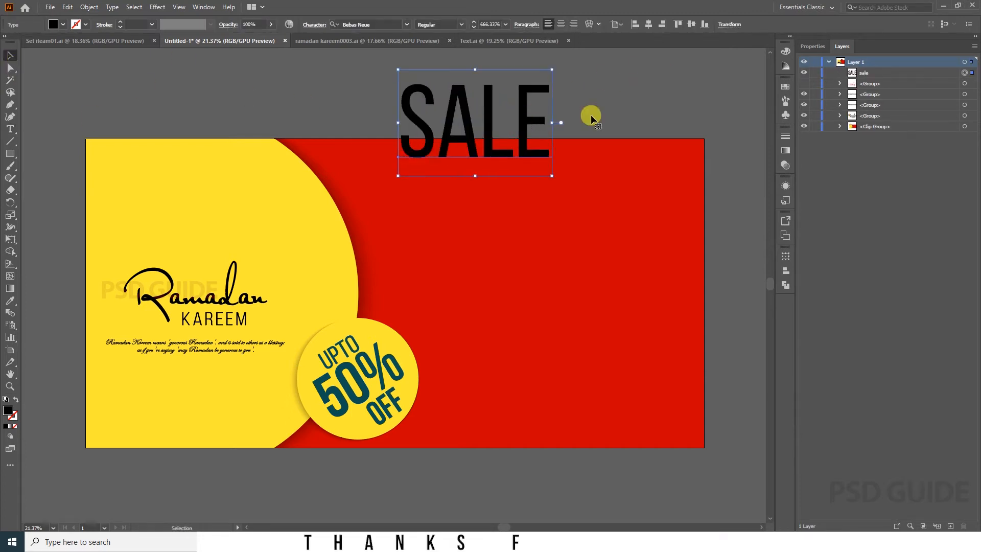
Hide the lettering and quote, then centre the "sale" text vertically on the yellow circle at about 529 pt
{"action": "left_click", "coordinate": [804, 114]}
{"action": "left_click_drag", "start_coordinate": [425, 148], "coordinate": [152, 306]}
{"action": "left_click", "coordinate": [692, 24]}
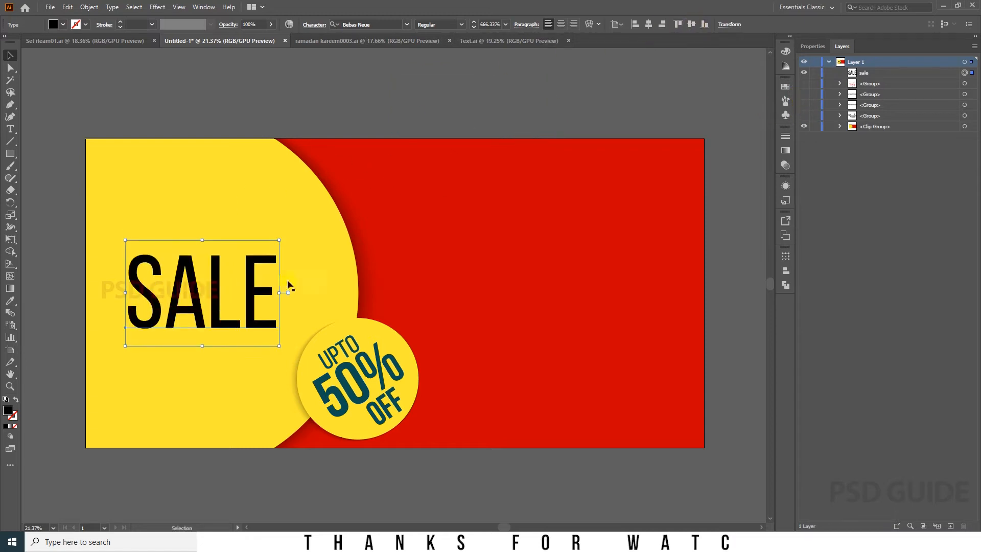
{"action": "left_click_drag", "start_coordinate": [287, 284], "coordinate": [341, 281]}
{"action": "left_click_drag", "start_coordinate": [332, 237], "coordinate": [317, 248]}
Change the text's font to Myriad Pro and capitalise its first letter to read "Sale"
{"action": "left_click", "coordinate": [407, 24]}
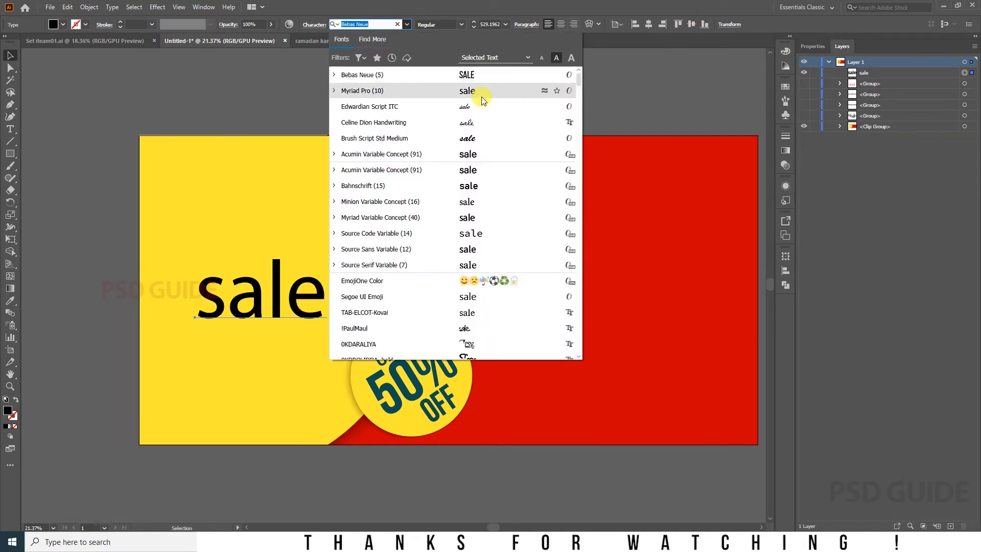
{"action": "left_click", "coordinate": [483, 97]}
{"action": "left_click_drag", "start_coordinate": [236, 296], "coordinate": [196, 296]}
{"action": "type", "text": "S"}
{"action": "key", "text": "Escape"}
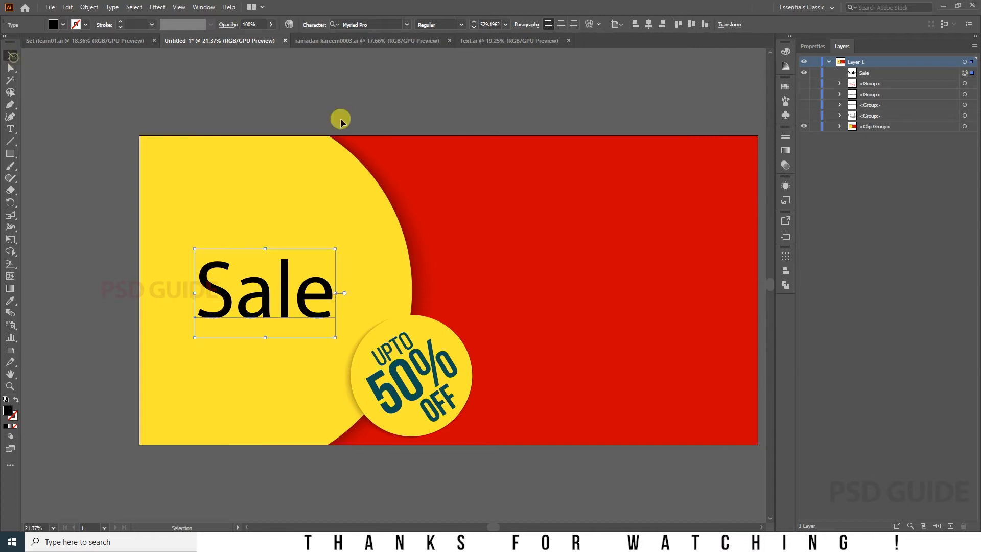
Retype the word in capitals as "SALE" and set its font weight to Semibold
{"action": "double_click", "coordinate": [254, 306]}
{"action": "type", "text": "SALE"}
{"action": "key", "text": "Escape"}
{"action": "left_click", "coordinate": [459, 25]}
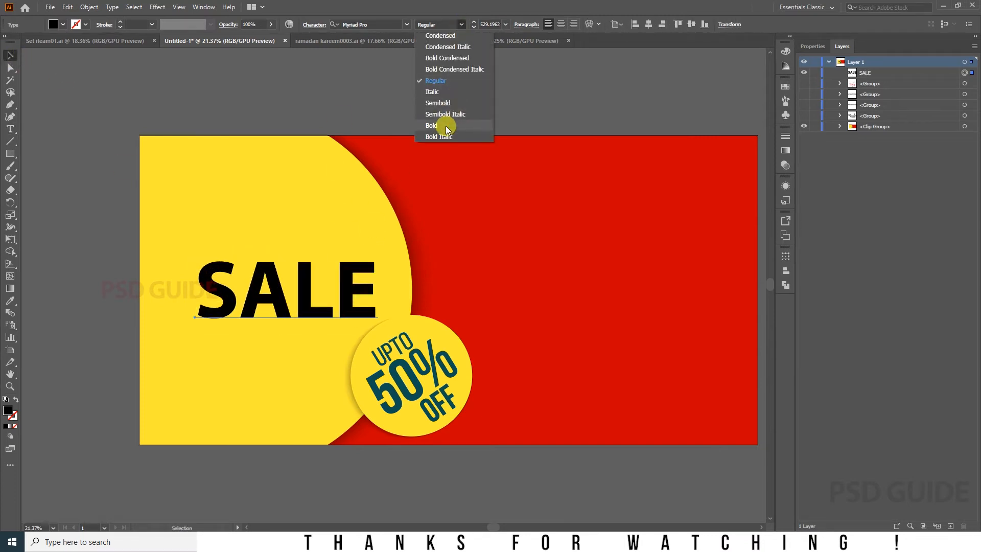
{"action": "left_click", "coordinate": [446, 105]}
Replace the word with "Sale" and enlarge it to about 673 pt on the yellow circle
{"action": "key", "text": "t"}
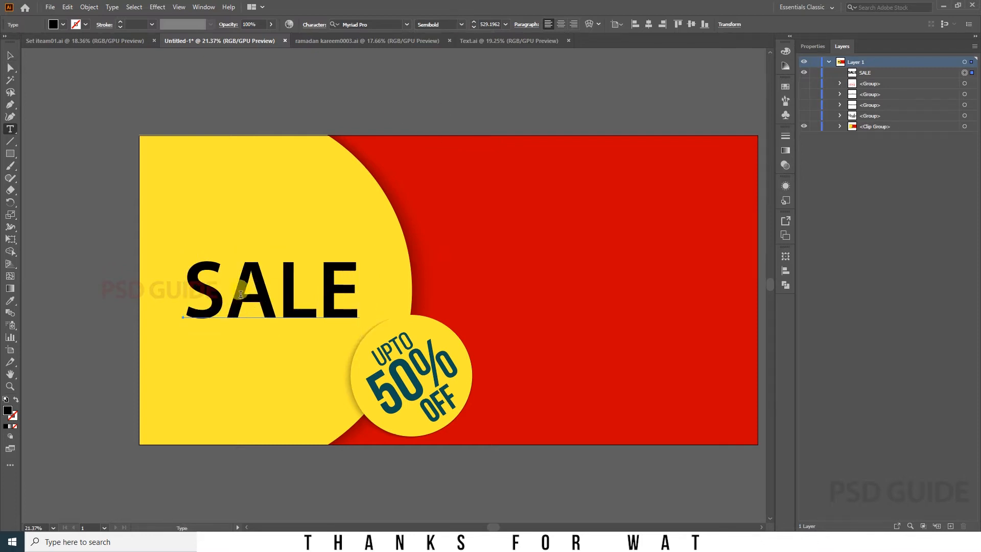
{"action": "double_click", "coordinate": [241, 294]}
{"action": "type", "text": "Sale"}
{"action": "left_click", "coordinate": [10, 55]}
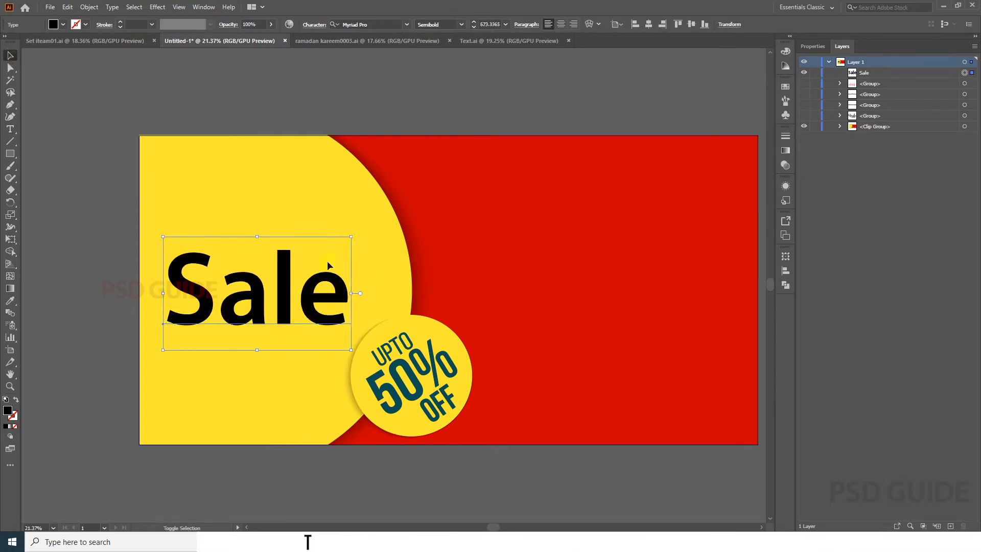
Duplicate "Sale" above itself, change the copy to "Big" and shrink it to about 252 pt
{"action": "left_click_drag", "start_coordinate": [252, 262], "coordinate": [253, 165]}
{"action": "double_click", "coordinate": [256, 199]}
{"action": "type", "text": "big"}
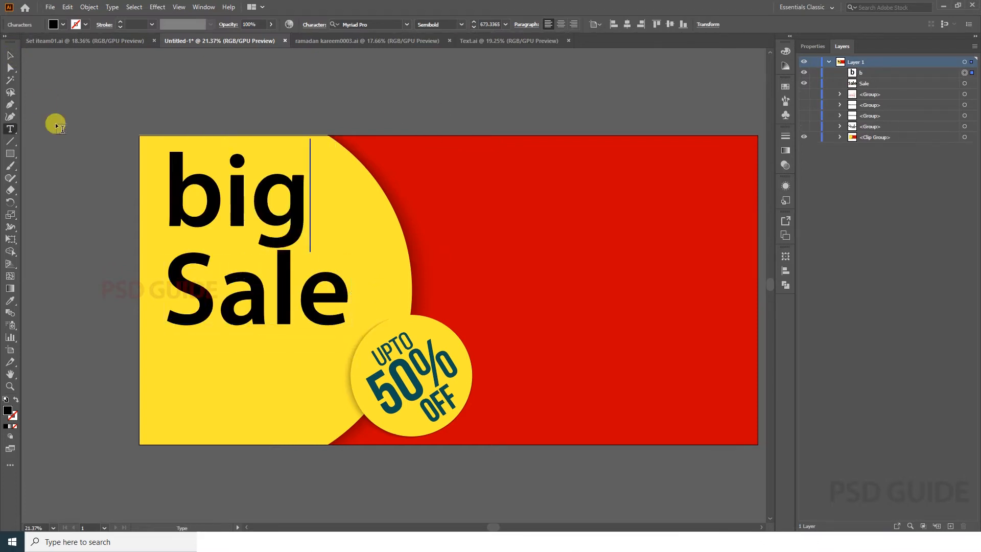
{"action": "left_click", "coordinate": [10, 55]}
{"action": "left_click_drag", "start_coordinate": [311, 138], "coordinate": [261, 177]}
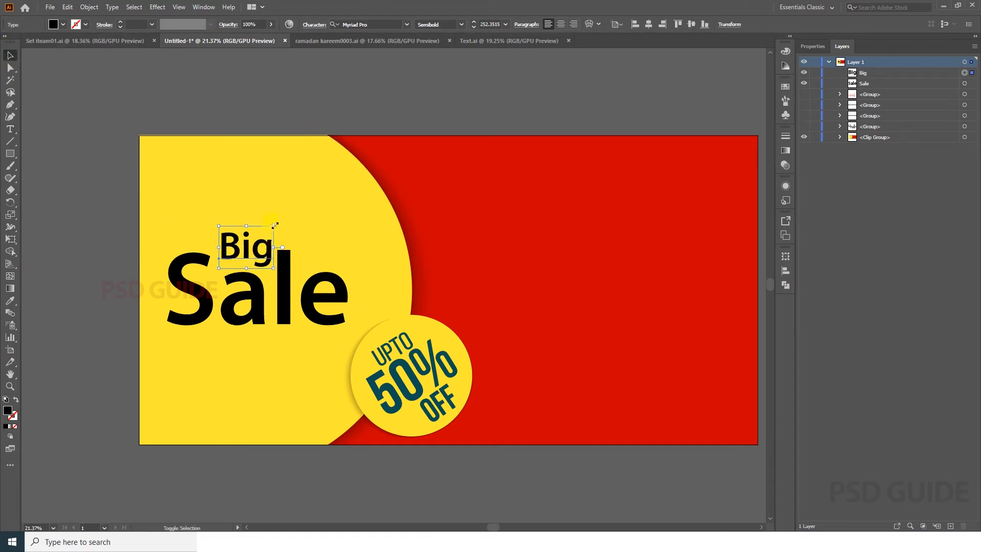
Group "Big" with "Sale" and copy the white "SPECIAL OFFER" text from Text.ai onto the banner above them
{"action": "left_click", "coordinate": [299, 305], "text": "shift"}
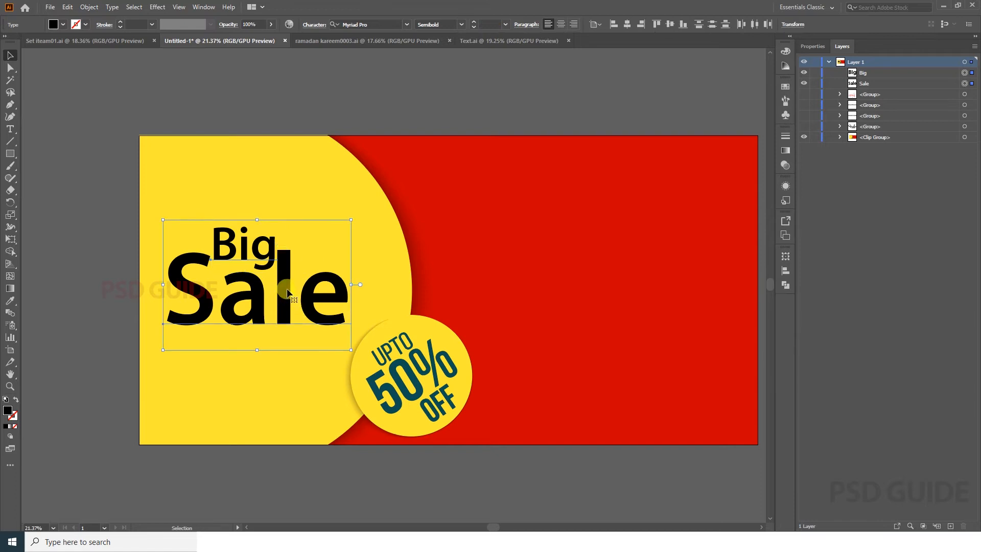
{"action": "key", "text": "ctrl+g"}
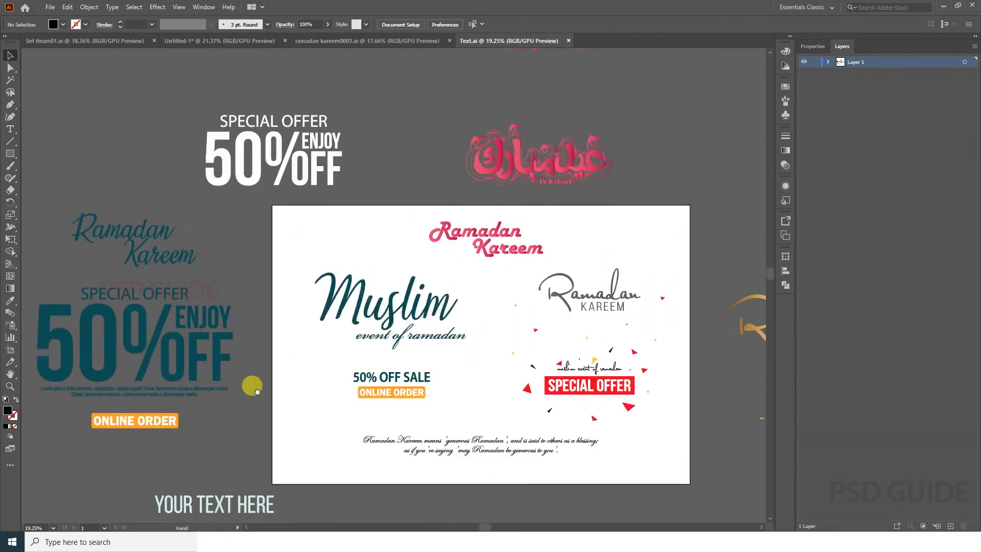
{"action": "left_click", "coordinate": [296, 122]}
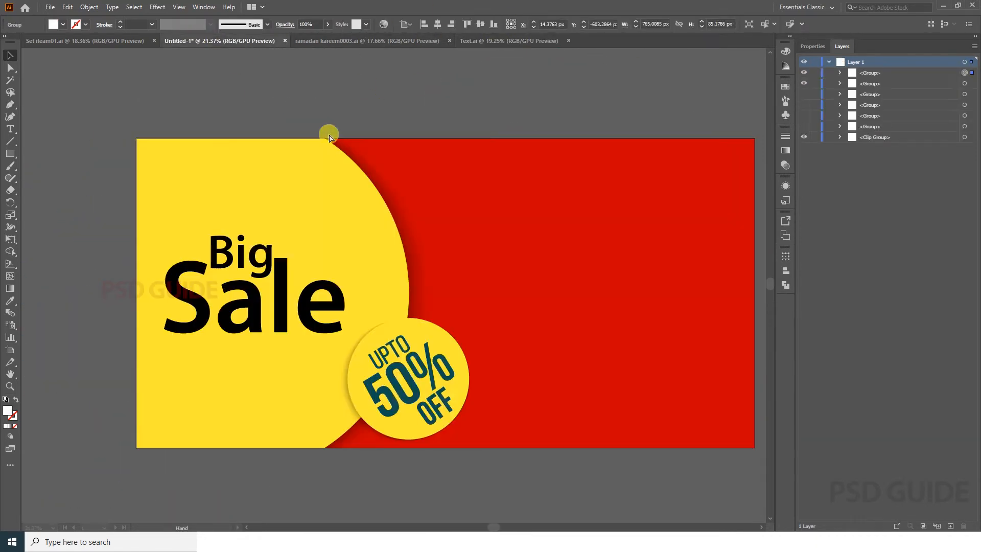
{"action": "key", "text": "ctrl+v"}
{"action": "left_click_drag", "start_coordinate": [418, 285], "coordinate": [264, 224]}
Hide the word "Big" and place "SPECIAL OFFER" just above "Sale", horizontally centred with it using Align to Selection
{"action": "double_click", "coordinate": [253, 263]}
{"action": "left_click", "coordinate": [803, 84]}
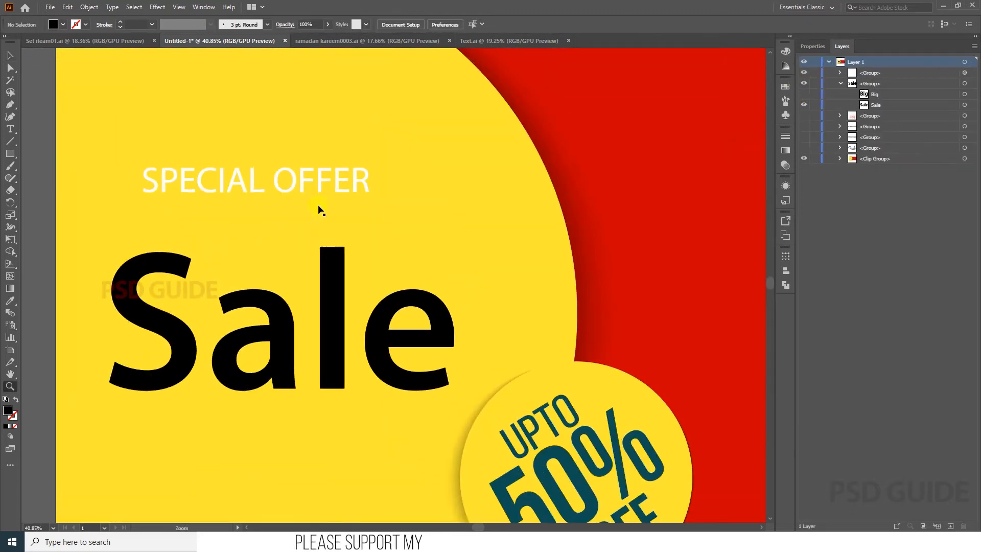
{"action": "left_click_drag", "start_coordinate": [319, 204], "coordinate": [340, 275]}
{"action": "left_click", "coordinate": [339, 275], "text": "shift"}
{"action": "left_click", "coordinate": [313, 25]}
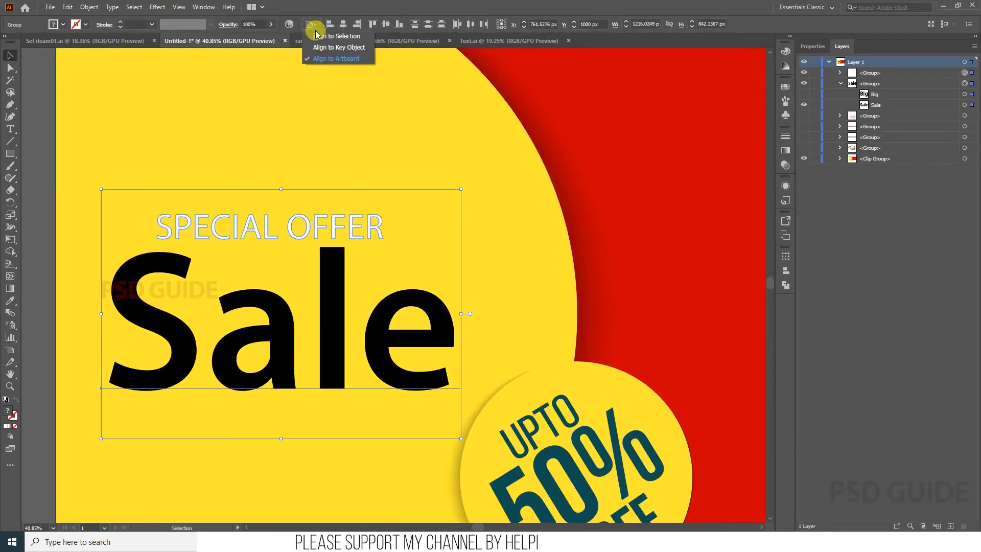
{"action": "left_click", "coordinate": [324, 36]}
{"action": "left_click", "coordinate": [343, 24]}
{"action": "left_click", "coordinate": [50, 286]}
Recolour "SPECIAL OFFER" black by sampling the fill of "Sale"
{"action": "left_click", "coordinate": [339, 226]}
{"action": "key", "text": "i"}
{"action": "left_click", "coordinate": [327, 271]}
{"action": "key", "text": "v"}
{"action": "left_click", "coordinate": [36, 290]}
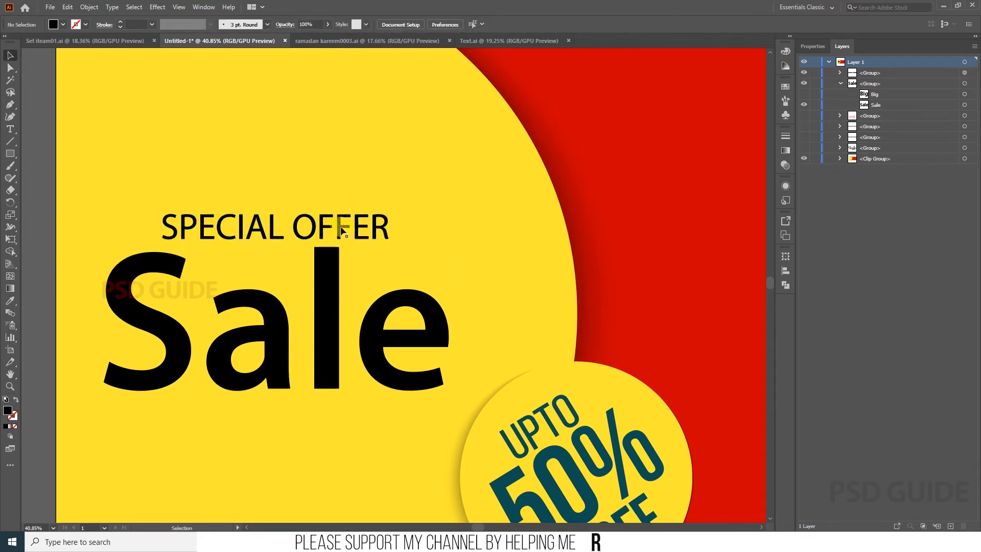
Enlarge "SPECIAL OFFER" slightly and centre it horizontally with "Sale" again
{"action": "left_click", "coordinate": [340, 228]}
{"action": "mouse_move", "coordinate": [390, 213]}
{"action": "left_mouse_down"}
{"action": "mouse_move", "coordinate": [413, 205]}
{"action": "mouse_move", "coordinate": [405, 210]}
{"action": "left_mouse_up"}
{"action": "left_click", "coordinate": [330, 271], "text": "shift"}
{"action": "left_click", "coordinate": [342, 24]}
{"action": "left_click", "coordinate": [38, 332]}
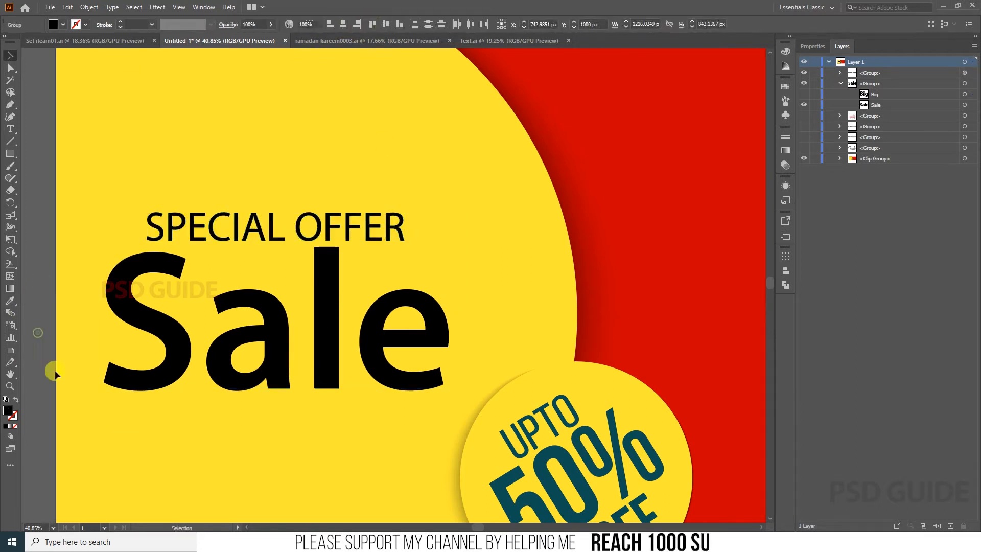
Draw a black rectangle about 912 x 269 px below "Sale" on the yellow circle
{"action": "scroll", "coordinate": [360, 291], "scroll_direction": "down", "scroll_amount": 2}
{"action": "left_click", "coordinate": [333, 285]}
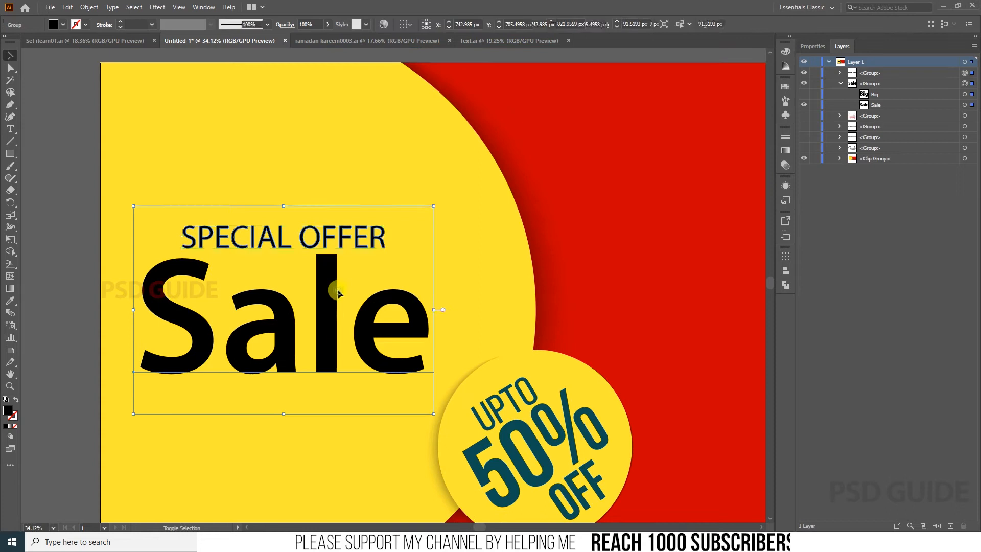
{"action": "left_click", "coordinate": [63, 265]}
{"action": "scroll", "coordinate": [324, 265], "scroll_direction": "down", "scroll_amount": 2}
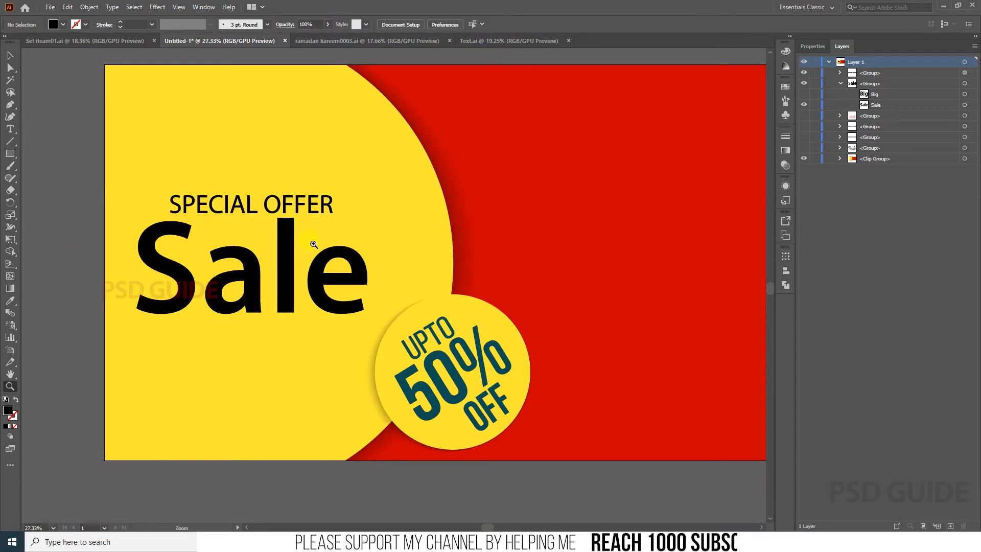
{"action": "left_click_drag", "start_coordinate": [22, 174], "coordinate": [38, 163]}
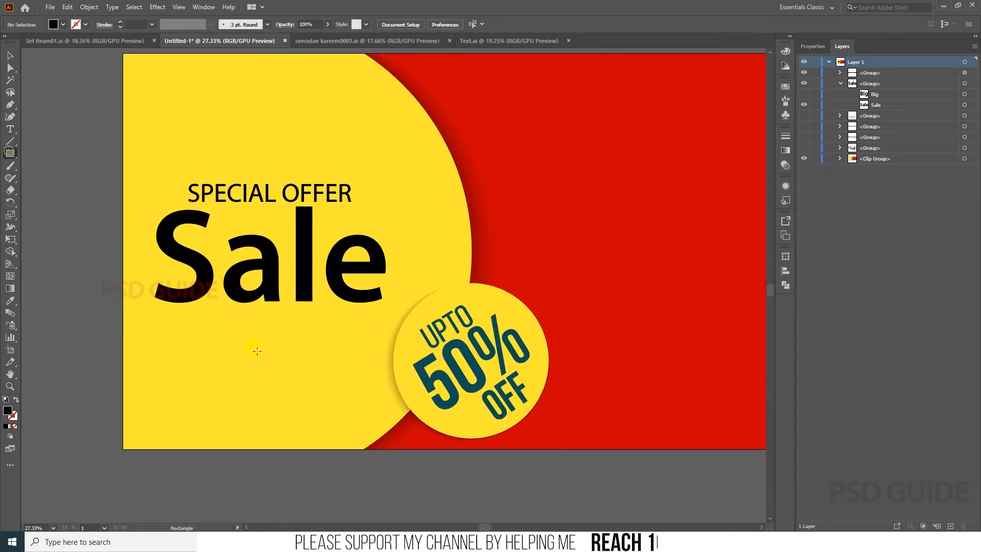
{"action": "left_click_drag", "start_coordinate": [360, 392], "coordinate": [363, 392]}
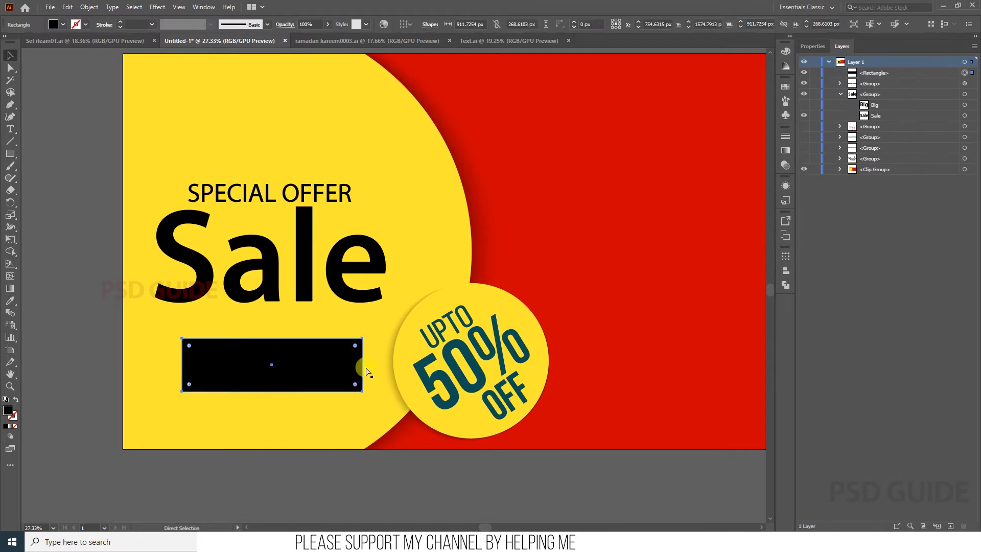
Bow the short ends of the black rectangle outward with the Curvature tool to form a pill shape
{"action": "left_click", "coordinate": [10, 117]}
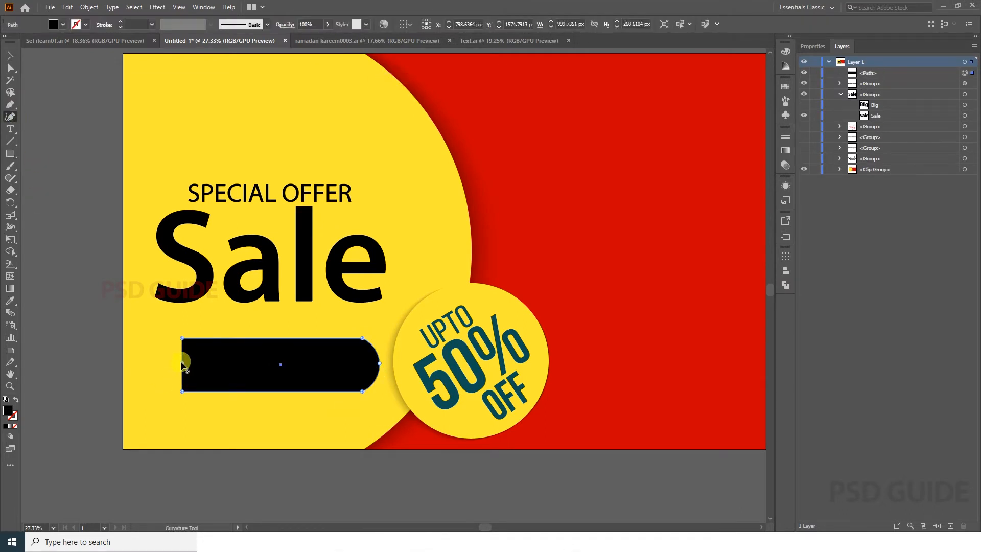
{"action": "left_click_drag", "start_coordinate": [182, 364], "coordinate": [160, 360]}
{"action": "key", "text": "a"}
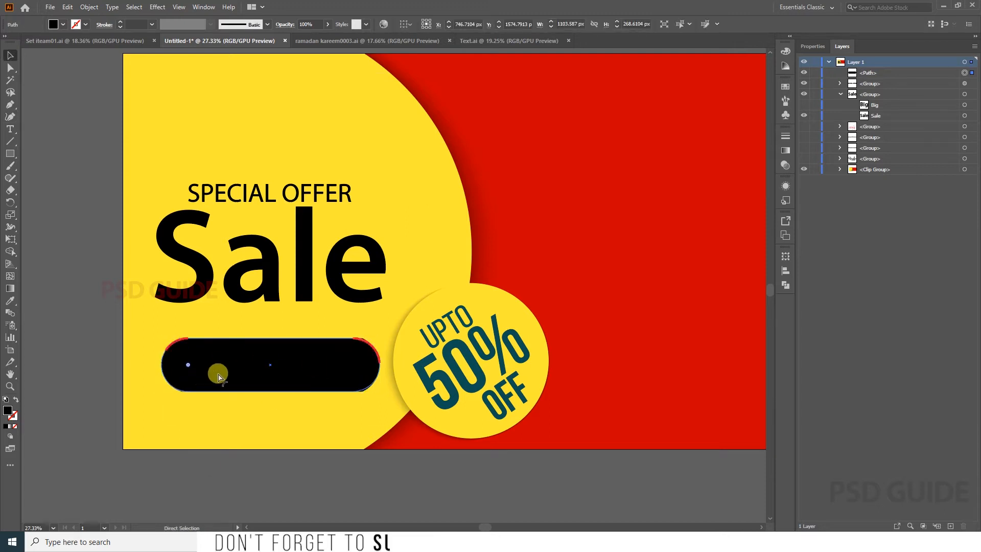
Scale the black pill down to about 913 x 222 px and position it under "Sale"
{"action": "left_click", "coordinate": [317, 467]}
{"action": "left_click", "coordinate": [300, 379]}
{"action": "left_click_drag", "start_coordinate": [379, 337], "coordinate": [360, 343]}
{"action": "left_click_drag", "start_coordinate": [317, 368], "coordinate": [317, 360]}
{"action": "left_click", "coordinate": [319, 476]}
Isolate the group containing "Sale" and duplicate the word below the black pill
{"action": "left_click_drag", "start_coordinate": [312, 259], "coordinate": [392, 413]}
{"action": "left_click", "coordinate": [396, 227]}
{"action": "double_click", "coordinate": [394, 223]}
{"action": "left_click", "coordinate": [381, 224]}
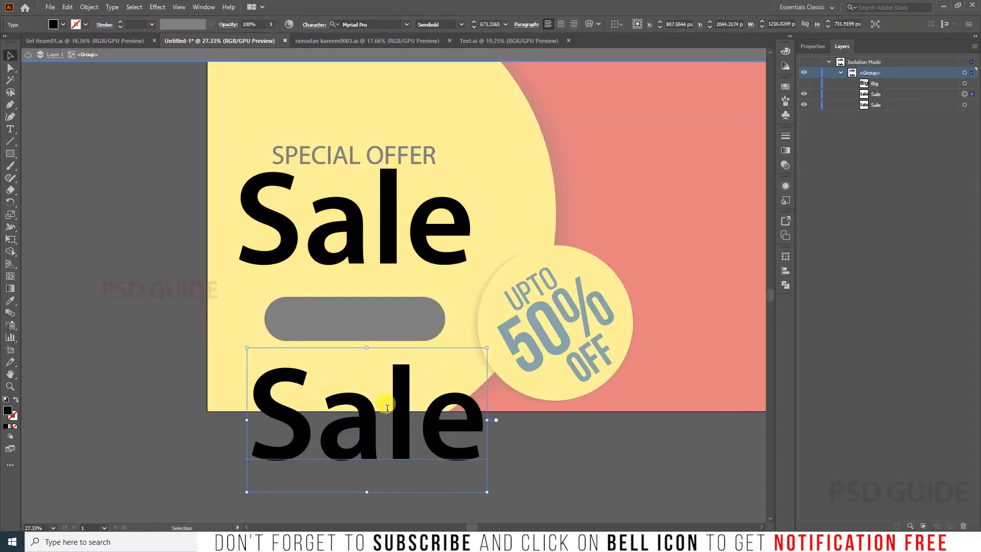
Replace the text of the duplicated "Sale" with "SHOP NOW"
{"action": "double_click", "coordinate": [383, 407]}
{"action": "key", "text": "ctrl+a"}
{"action": "type", "text": "shop"}
{"action": "key", "text": "ctrl+a"}
{"action": "type", "text": "SHOP N"}
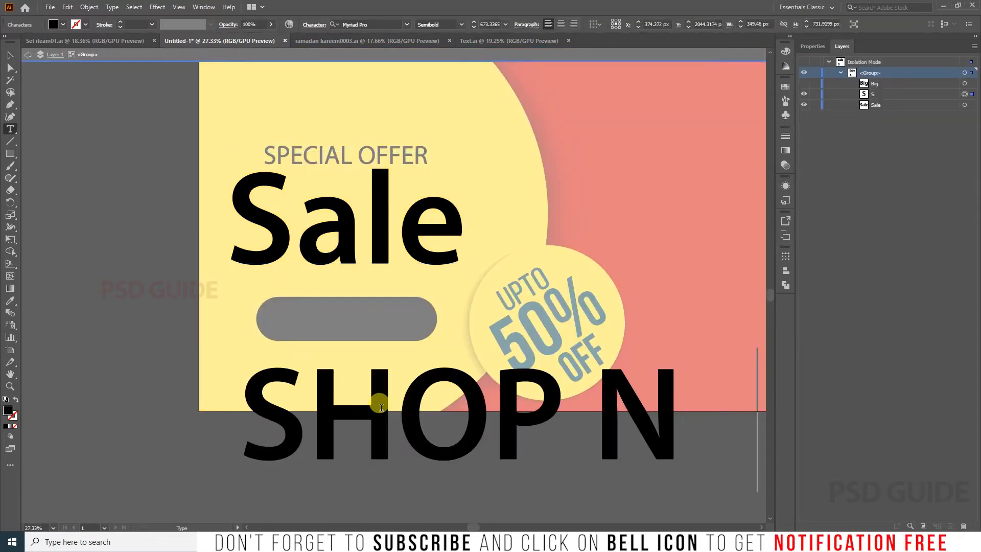
{"action": "type", "text": "OWR"}
{"action": "key", "text": "BackSpace"}
Shrink "SHOP NOW" to about 165 pt and position it over the black pill
{"action": "left_click", "coordinate": [10, 56]}
{"action": "left_click_drag", "start_coordinate": [81, 354], "coordinate": [361, 387]}
{"action": "left_click_drag", "start_coordinate": [521, 428], "coordinate": [326, 421]}
{"action": "left_click_drag", "start_coordinate": [387, 379], "coordinate": [368, 406], "text": "alt+shift"}
{"action": "left_click_drag", "start_coordinate": [369, 384], "coordinate": [302, 312], "text": "alt+shift"}
Cut "SHOP NOW" out of the isolated group and paste it in front of the black pill
{"action": "key", "text": "ctrl+x"}
{"action": "key", "text": "Escape"}
{"action": "left_click_drag", "start_coordinate": [243, 331], "coordinate": [313, 344]}
{"action": "key", "text": "ctrl+f"}
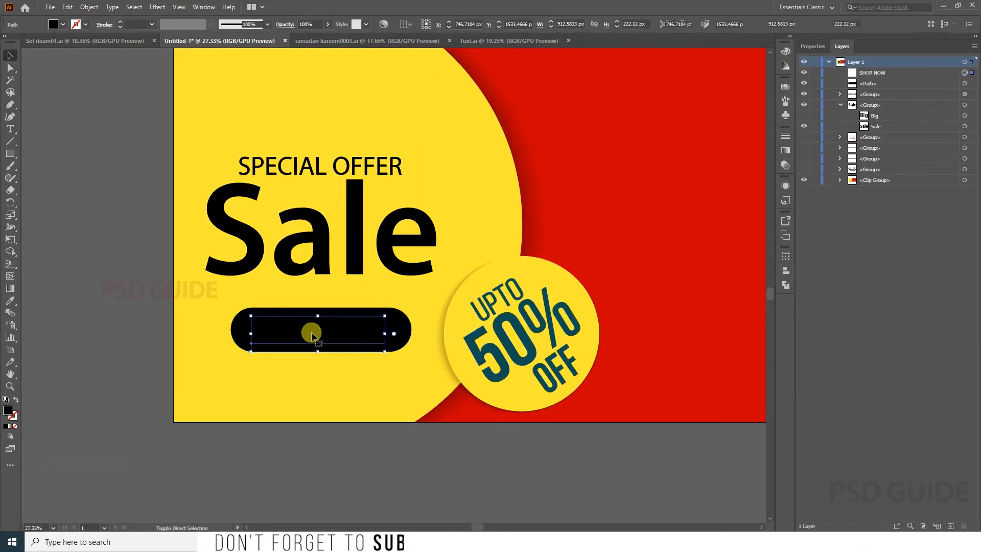
Colour "SHOP NOW" yellow by sampling the badge and centre it on the pill horizontally and vertically
{"action": "scroll", "coordinate": [304, 331], "scroll_direction": "up", "scroll_amount": 3}
{"action": "key", "text": "i"}
{"action": "left_click", "coordinate": [549, 314]}
{"action": "key", "text": "v"}
{"action": "left_click", "coordinate": [460, 327], "text": "shift"}
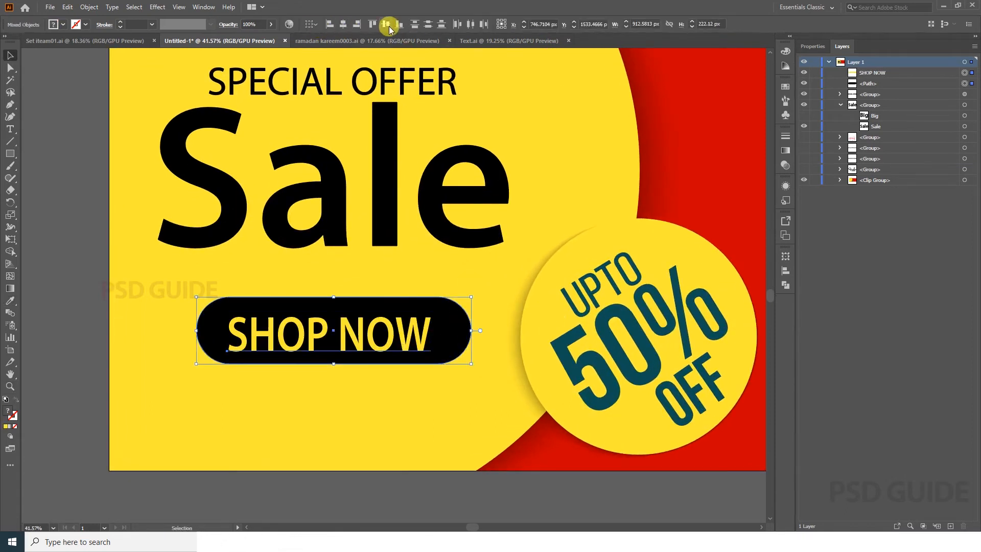
{"action": "left_click", "coordinate": [385, 24]}
{"action": "left_click", "coordinate": [343, 24]}
{"action": "left_click", "coordinate": [386, 497]}
Set the "SHOP NOW" font style to Bold Condensed and centre the text horizontally on the pill
{"action": "left_click", "coordinate": [373, 337]}
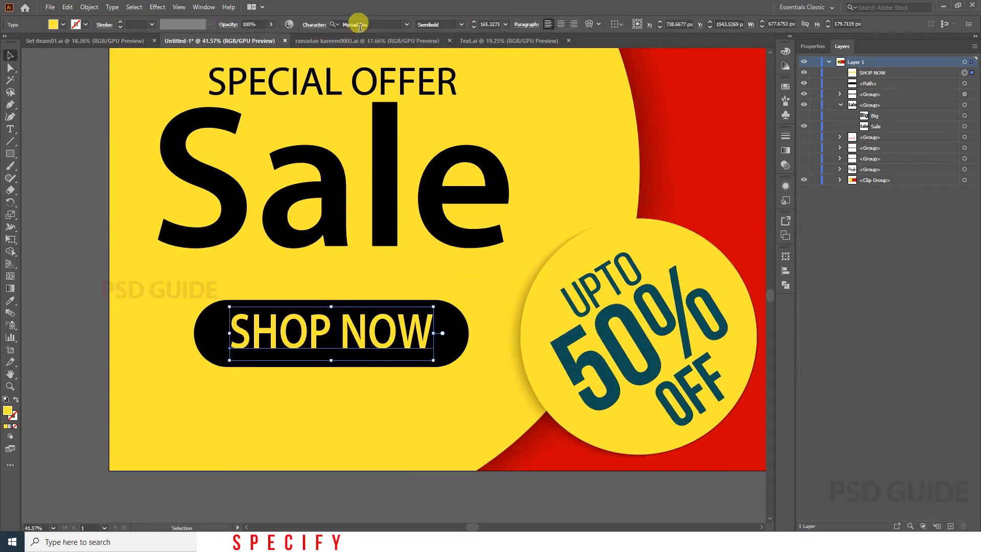
{"action": "left_click", "coordinate": [461, 24]}
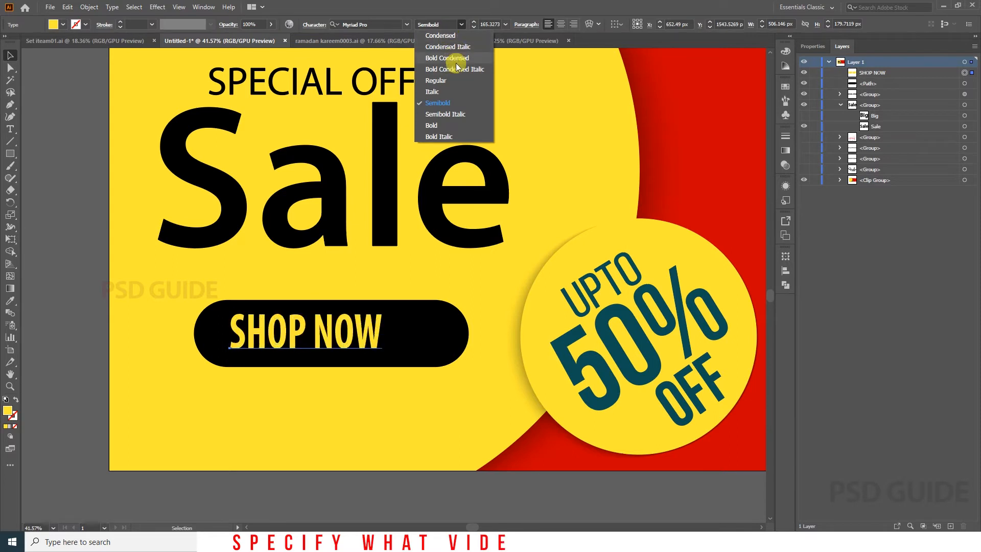
{"action": "left_click", "coordinate": [448, 57]}
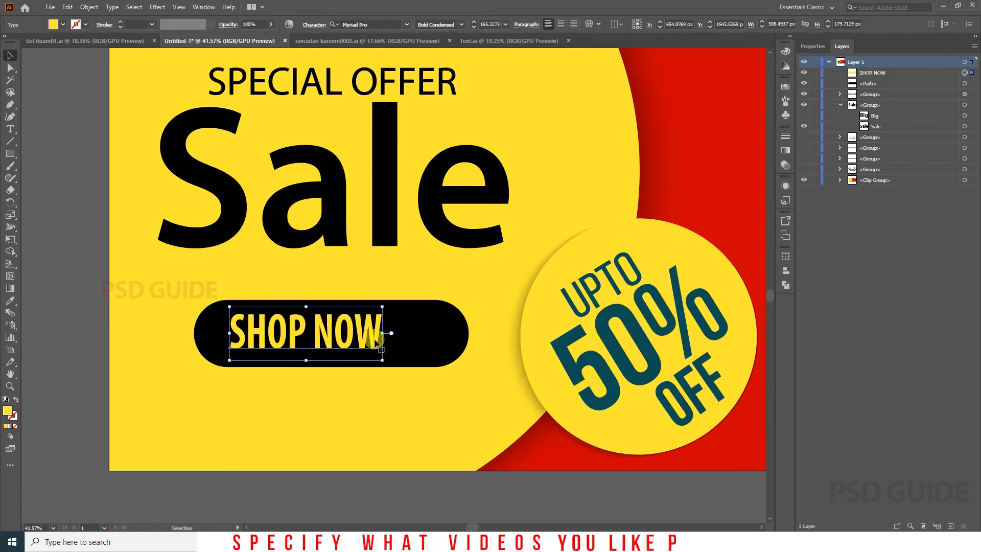
{"action": "left_click", "coordinate": [431, 335], "text": "shift"}
{"action": "left_click", "coordinate": [343, 24]}
{"action": "left_click", "coordinate": [403, 507]}
Stretch "SHOP NOW" to about 657 px wide and make it slightly taller within the pill
{"action": "left_click", "coordinate": [387, 329]}
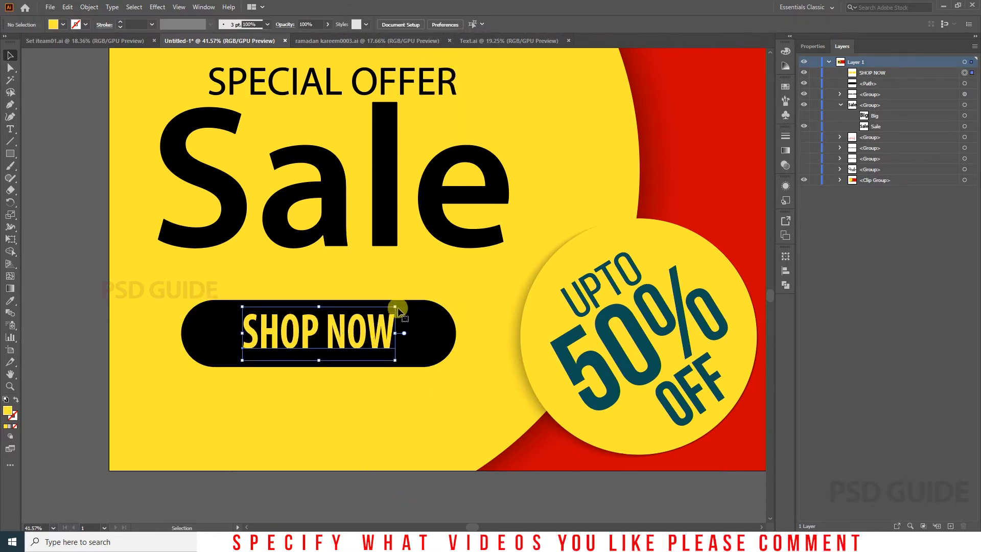
{"action": "left_click_drag", "start_coordinate": [395, 334], "coordinate": [419, 336]}
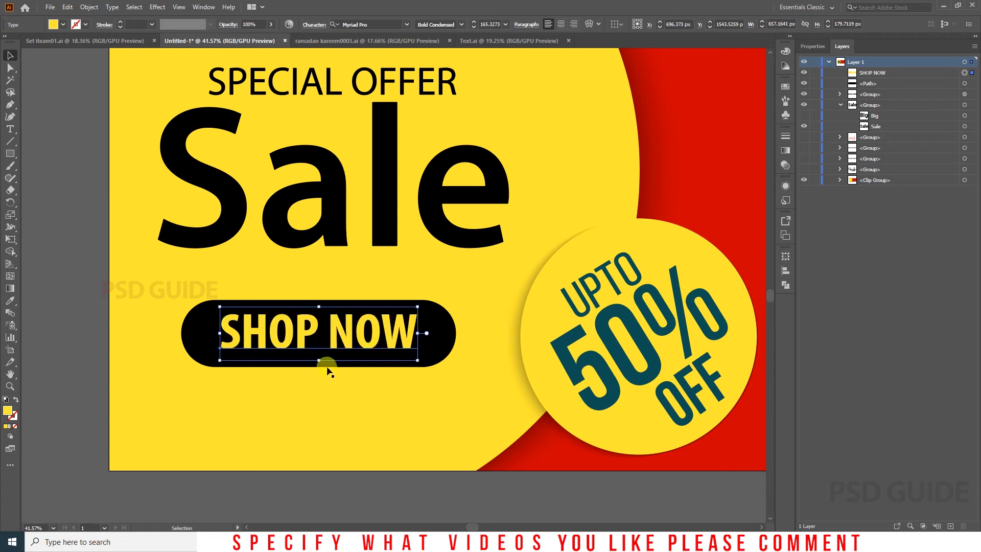
{"action": "left_click_drag", "start_coordinate": [319, 361], "coordinate": [319, 364]}
{"action": "left_click", "coordinate": [440, 346], "text": "shift"}
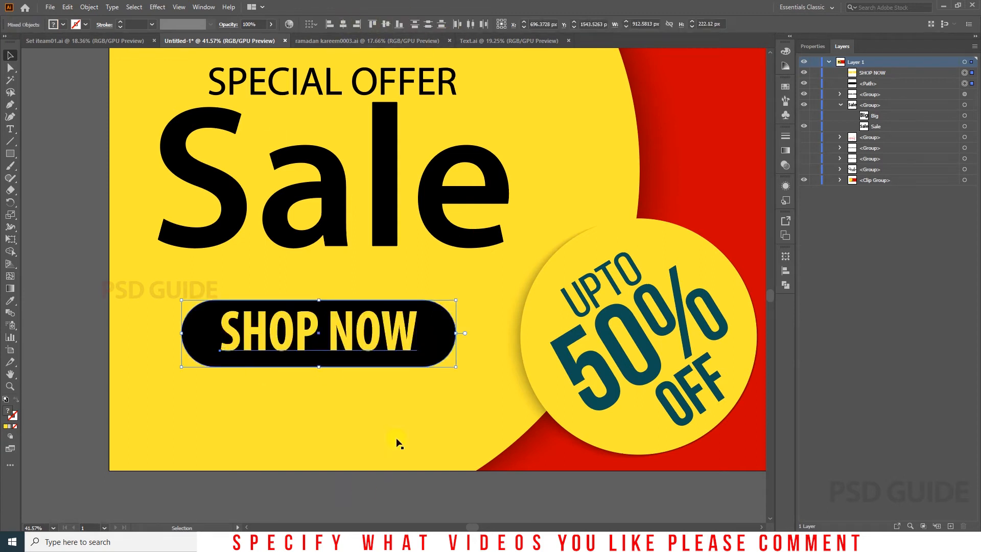
{"action": "left_click", "coordinate": [398, 494]}
Convert "SHOP NOW" to outlines and fill it with white
{"action": "left_click", "coordinate": [387, 334]}
{"action": "key", "text": "ctrl+shift+o"}
{"action": "left_click", "coordinate": [786, 53]}
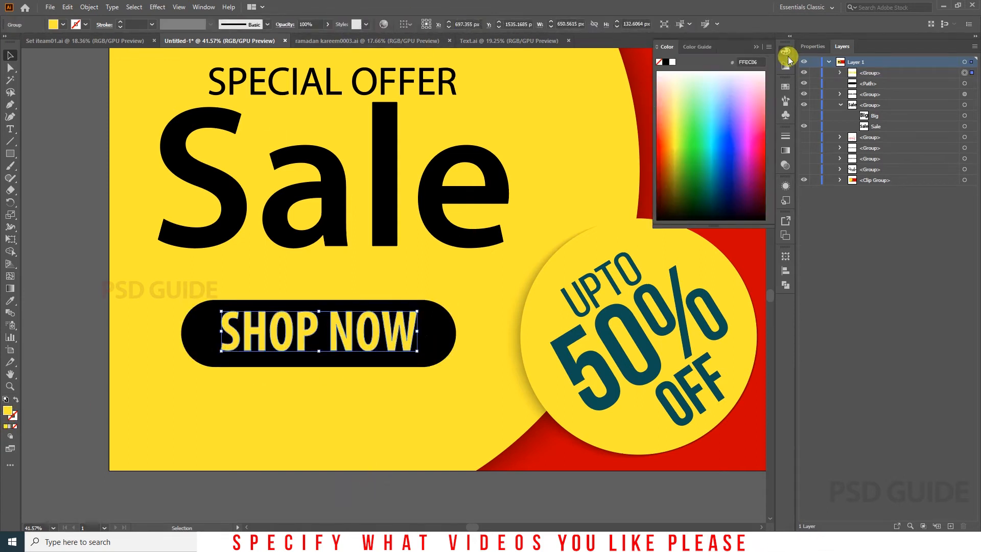
{"action": "left_click", "coordinate": [672, 62]}
Align the white "SHOP NOW" lettering and the black pill by their vertical centres
{"action": "left_click", "coordinate": [401, 332], "text": "shift"}
{"action": "scroll", "coordinate": [339, 350], "scroll_direction": "down", "scroll_amount": 2}
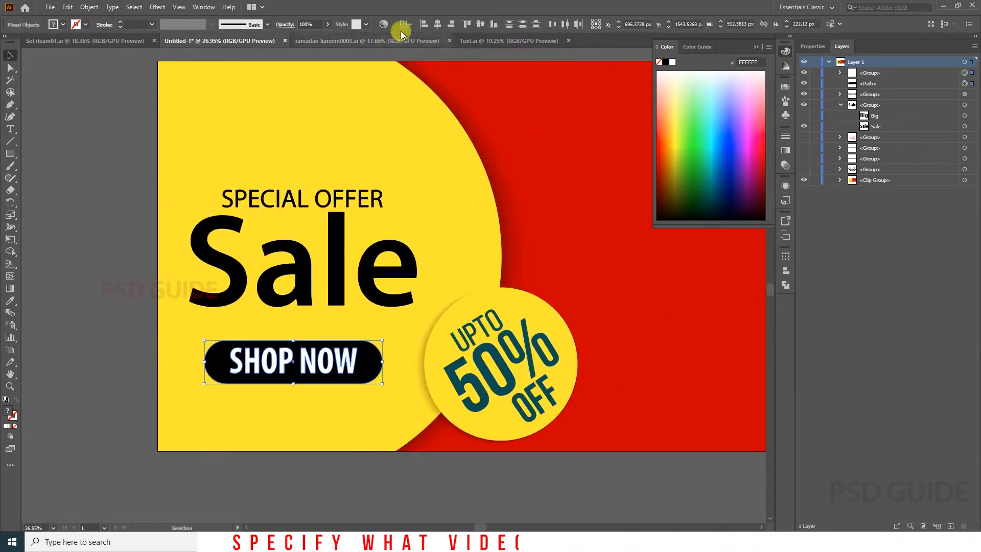
{"action": "left_click", "coordinate": [478, 25]}
{"action": "left_click", "coordinate": [785, 51]}
{"action": "scroll", "coordinate": [317, 314], "scroll_direction": "down", "scroll_amount": 2}
{"action": "left_click", "coordinate": [331, 451]}
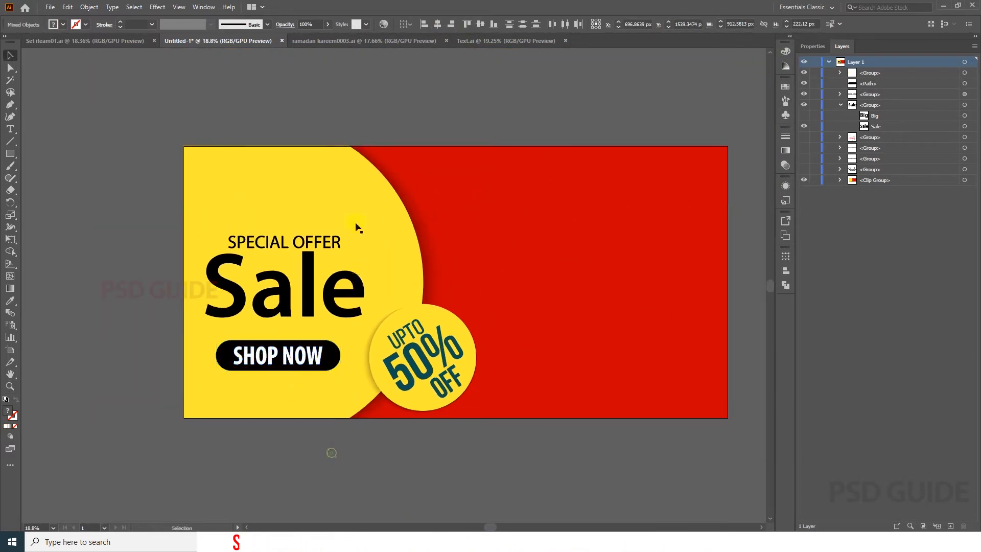
Group the pill with its "SHOP NOW" lettering and scale the button down to about 650 x 158 px
{"action": "scroll", "coordinate": [276, 347], "scroll_direction": "up", "scroll_amount": 5}
{"action": "left_click_drag", "start_coordinate": [392, 432], "coordinate": [416, 384]}
{"action": "key", "text": "ctrl+g"}
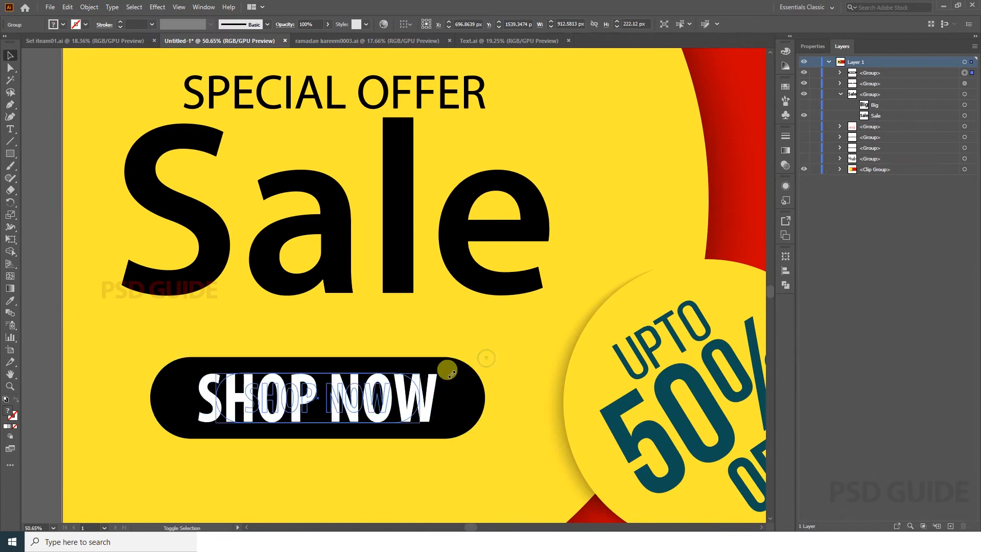
{"action": "left_click_drag", "start_coordinate": [485, 356], "coordinate": [437, 369]}
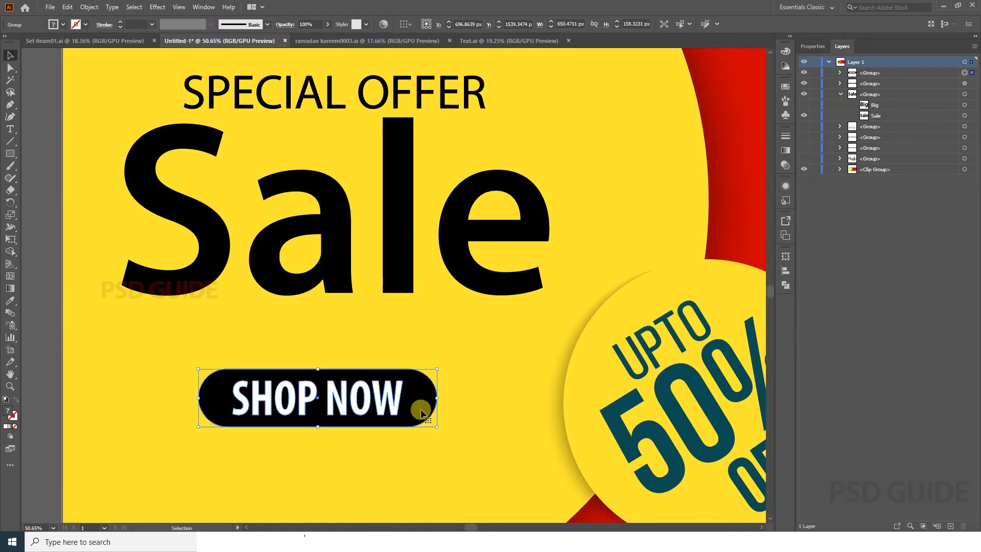
Move the "SHOP NOW" button closer to "Sale" and centre the button, "Sale" and "SPECIAL OFFER" horizontally with each other
{"action": "left_click_drag", "start_coordinate": [421, 408], "coordinate": [420, 370]}
{"action": "left_click", "coordinate": [405, 241], "text": "shift"}
{"action": "left_click", "coordinate": [343, 23]}
{"action": "left_click", "coordinate": [330, 104], "text": "shift"}
{"action": "left_click", "coordinate": [344, 25]}
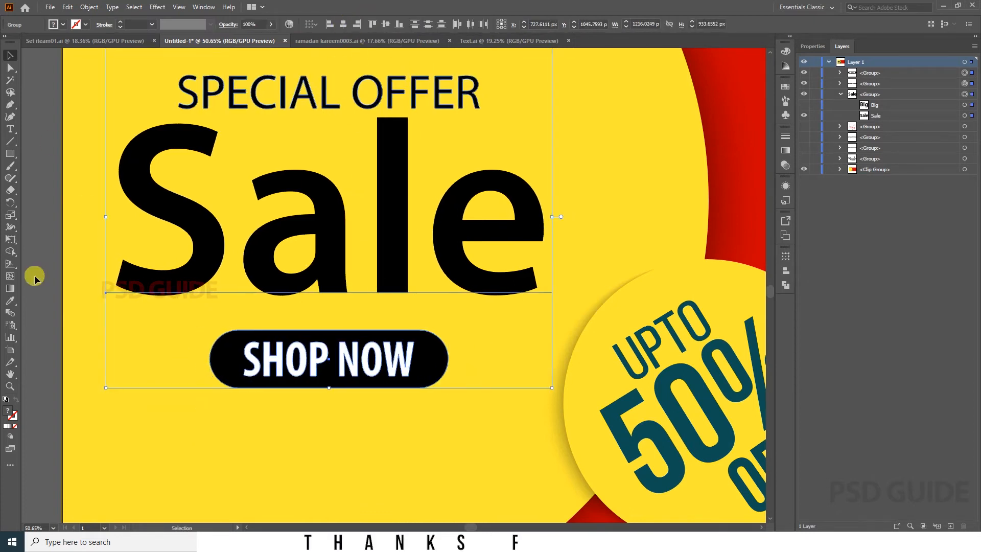
{"action": "left_click", "coordinate": [36, 278]}
Copy the two-line Lorem ipsum paragraph from Text.ai and place it below the "SHOP NOW" button
{"action": "left_click_drag", "start_coordinate": [352, 324], "coordinate": [259, 325]}
{"action": "left_click_drag", "start_coordinate": [441, 254], "coordinate": [404, 255]}
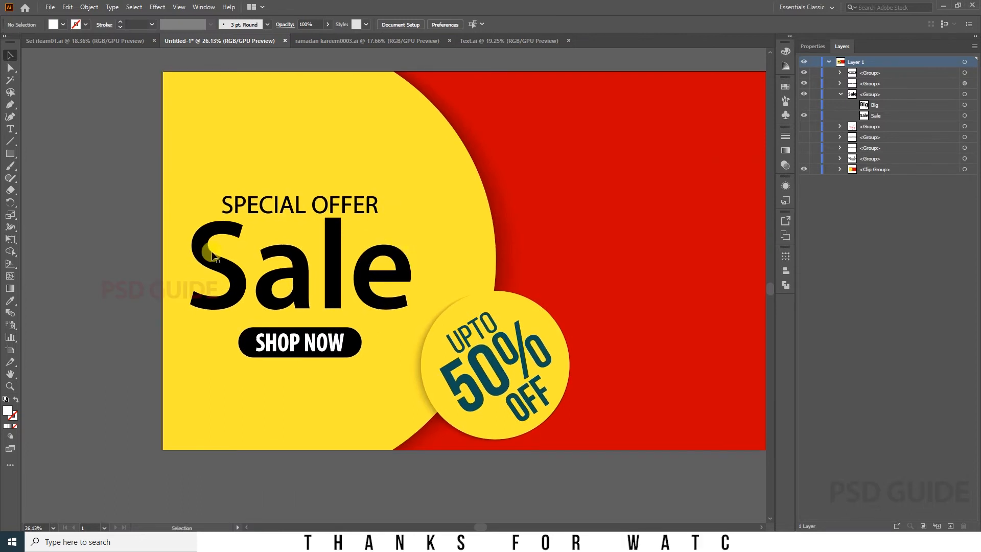
{"action": "left_click", "coordinate": [491, 41]}
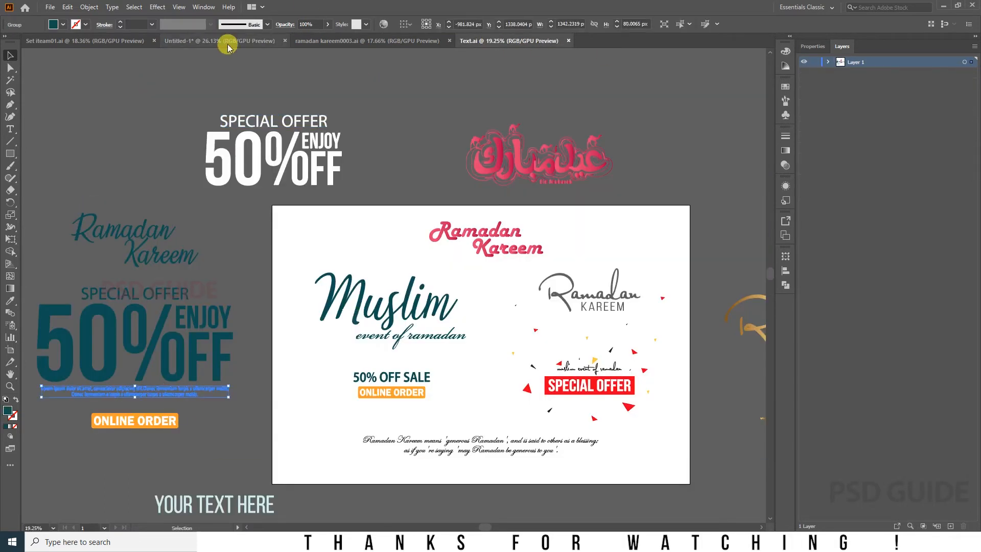
{"action": "left_click", "coordinate": [228, 41]}
{"action": "key", "text": "ctrl+v"}
{"action": "left_click_drag", "start_coordinate": [445, 281], "coordinate": [335, 383]}
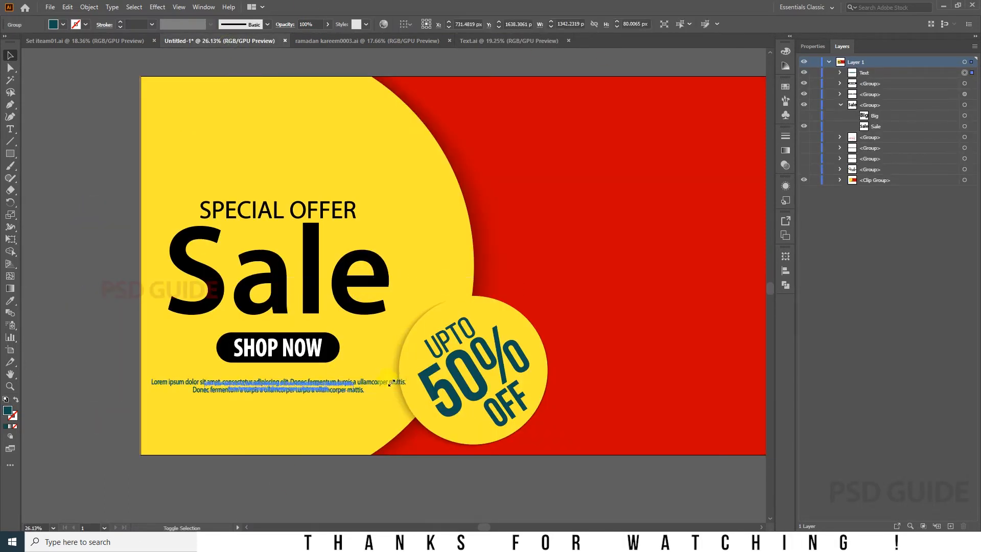
Scale down the Lorem ipsum paragraph and centre it horizontally with the button, "Sale" and "SPECIAL OFFER"
{"action": "left_click_drag", "start_coordinate": [397, 381], "coordinate": [397, 381]}
{"action": "left_click_drag", "start_coordinate": [242, 352], "coordinate": [316, 354]}
{"action": "left_click_drag", "start_coordinate": [295, 389], "coordinate": [407, 384]}
{"action": "left_click", "coordinate": [373, 351], "text": "shift"}
{"action": "left_click", "coordinate": [410, 220], "text": "shift"}
{"action": "left_click", "coordinate": [416, 117], "text": "shift"}
{"action": "left_click", "coordinate": [342, 24]}
{"action": "left_click", "coordinate": [188, 317]}
Adjust the vertical position of the "SHOP NOW" button between "Sale" and the Lorem ipsum paragraph
{"action": "left_click_drag", "start_coordinate": [397, 352], "coordinate": [390, 298]}
{"action": "left_click", "coordinate": [426, 300], "text": "shift"}
{"action": "left_click", "coordinate": [391, 389]}
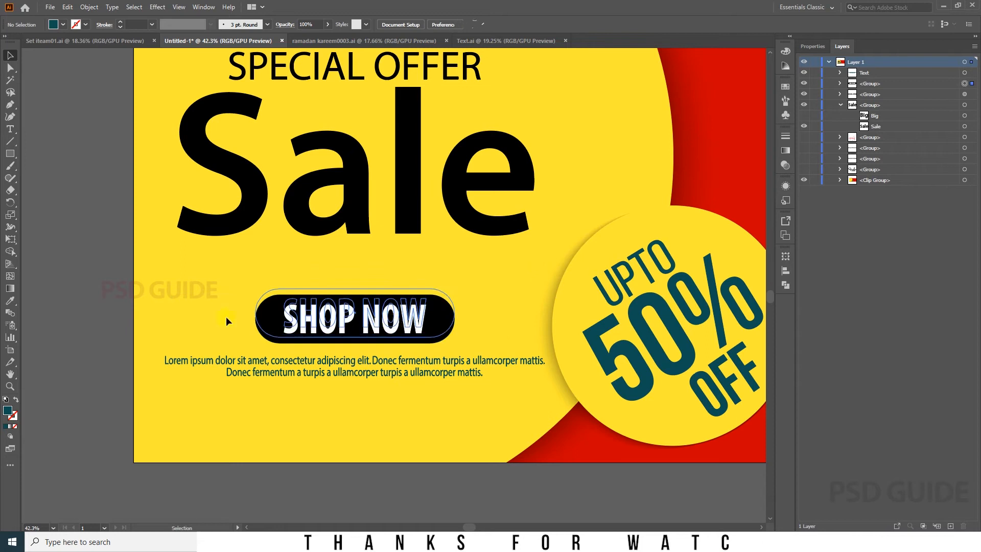
Show the hidden word "Big" in the "Sale" group again
{"action": "key", "text": "ctrl+0"}
{"action": "left_click_drag", "start_coordinate": [286, 227], "coordinate": [289, 226]}
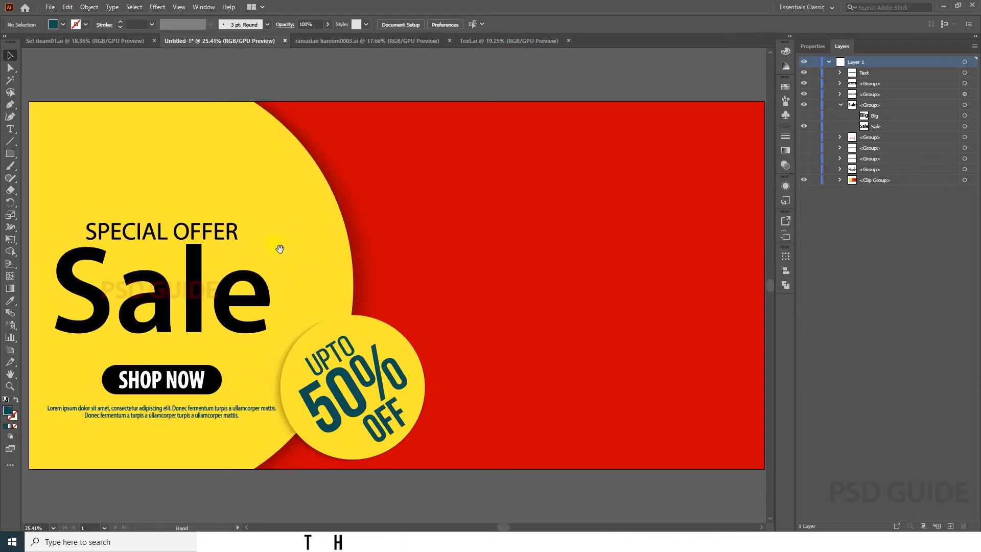
{"action": "left_click", "coordinate": [803, 115]}
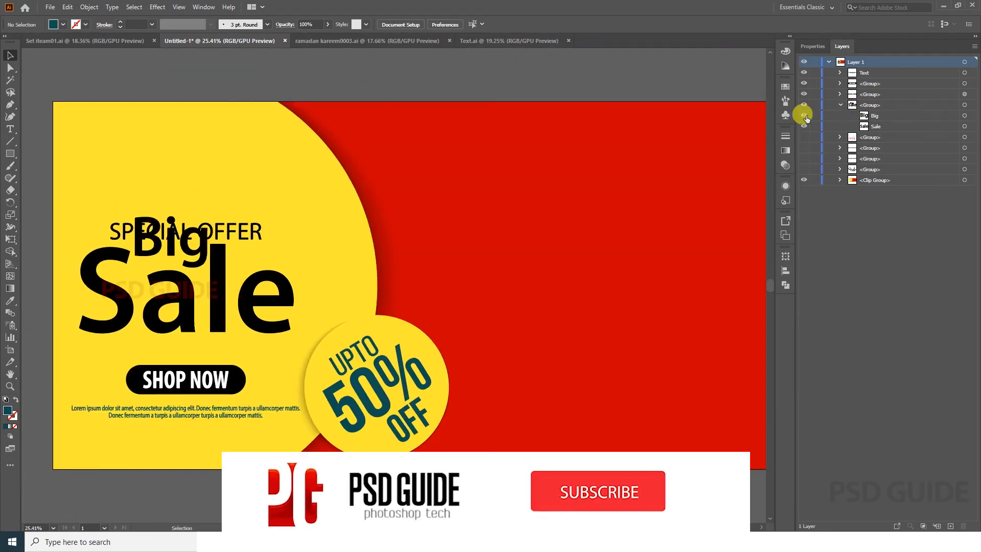
Move the "SPECIAL OFFER" text up above "Big Sale", close to the banner's upper edge
{"action": "left_click", "coordinate": [804, 116]}
{"action": "left_click", "coordinate": [218, 285]}
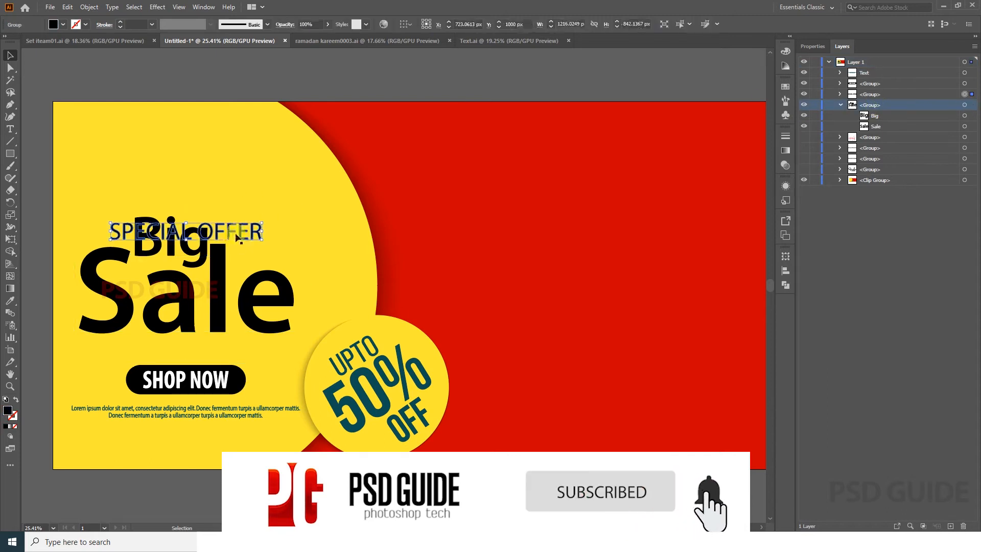
{"action": "left_click_drag", "start_coordinate": [234, 131], "coordinate": [235, 131]}
{"action": "left_click", "coordinate": [298, 179]}
Add a new text line starting with "GET" just below "SPECIAL OFFER" and set its size to 100 pt
{"action": "left_click", "coordinate": [201, 218], "text": "ctrl"}
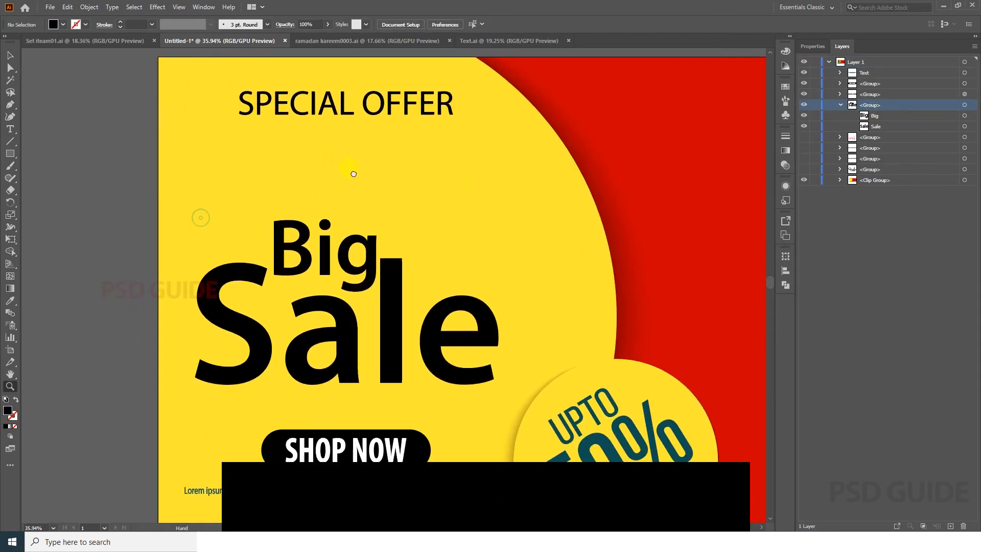
{"action": "left_click_drag", "start_coordinate": [352, 245], "coordinate": [346, 293]}
{"action": "key", "text": "t"}
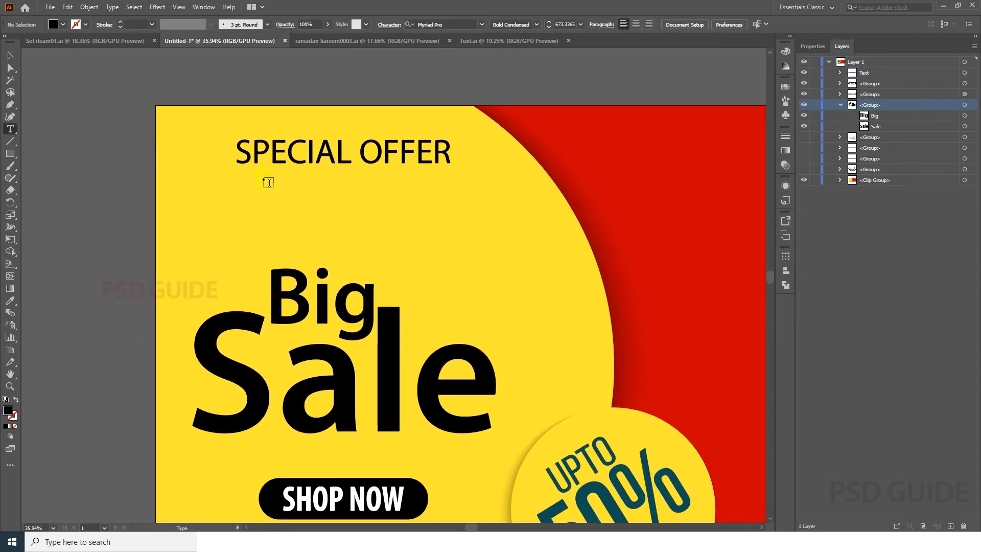
{"action": "key", "text": "v"}
{"action": "left_click", "coordinate": [311, 148]}
{"action": "key", "text": "t"}
{"action": "left_click", "coordinate": [275, 192]}
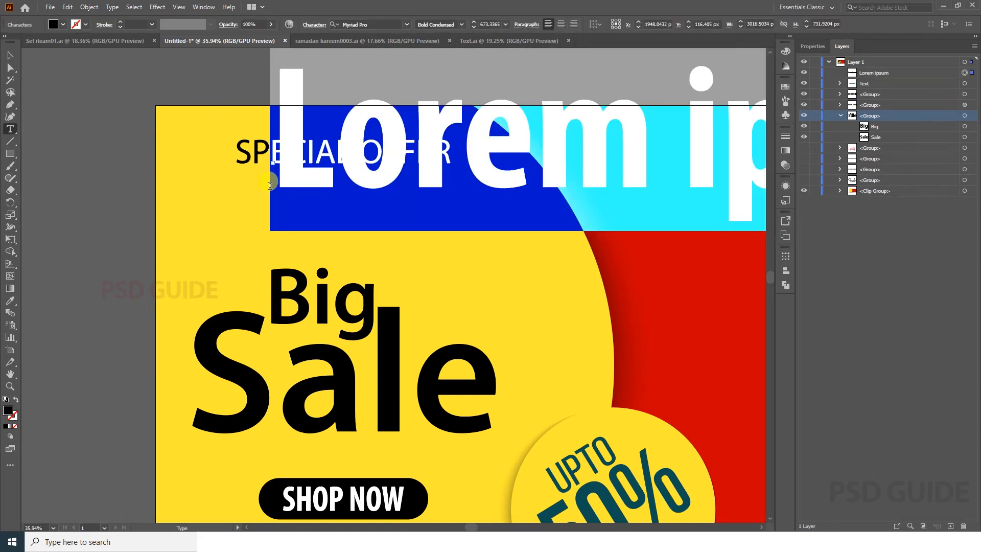
{"action": "type", "text": "gwe"}
{"action": "key", "text": "ctrl+a"}
{"action": "type", "text": "GET"}
{"action": "key", "text": "ctrl+a"}
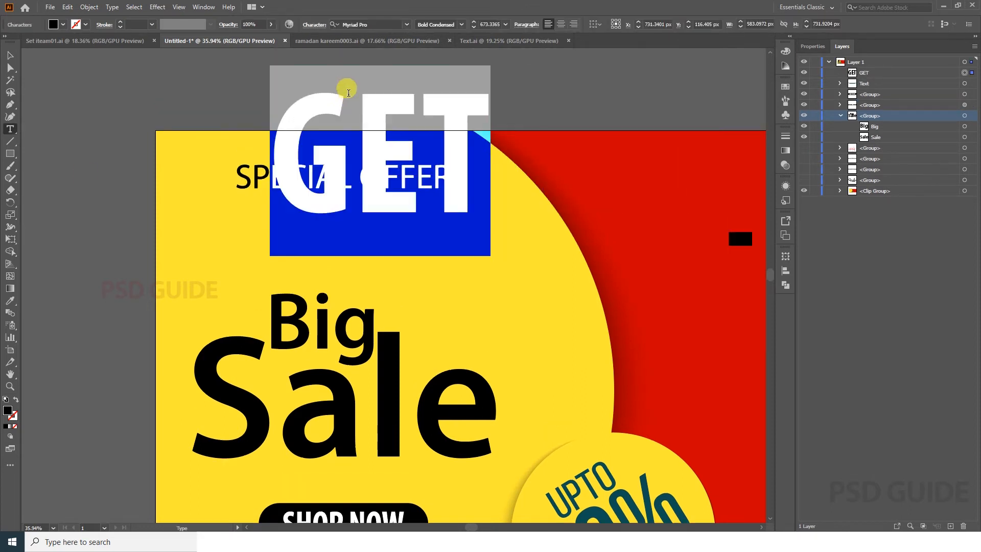
{"action": "type", "text": "100"}
{"action": "key", "text": "Return"}
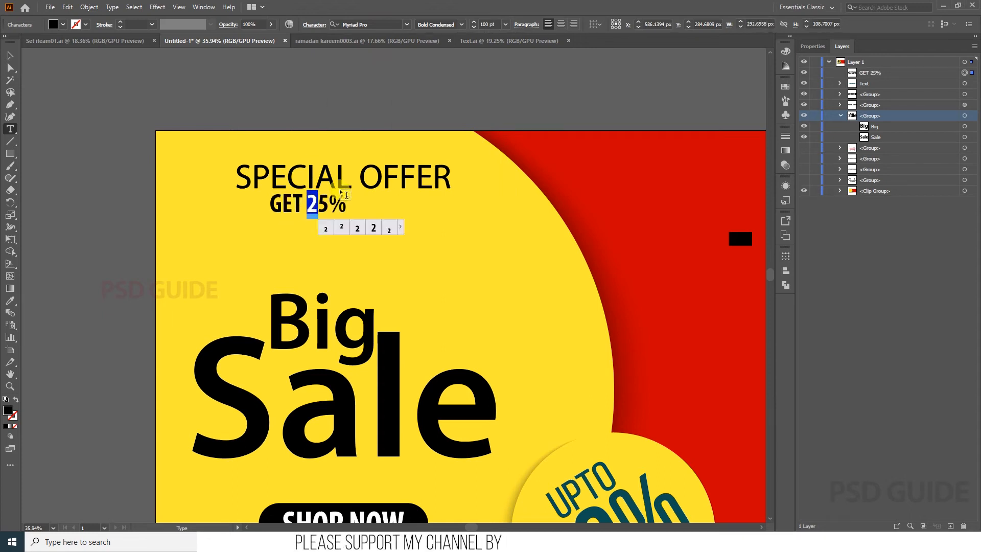
Edit the new text line so that it reads "GET EXTRA 35% OFFER"
{"action": "type", "text": "35%"}
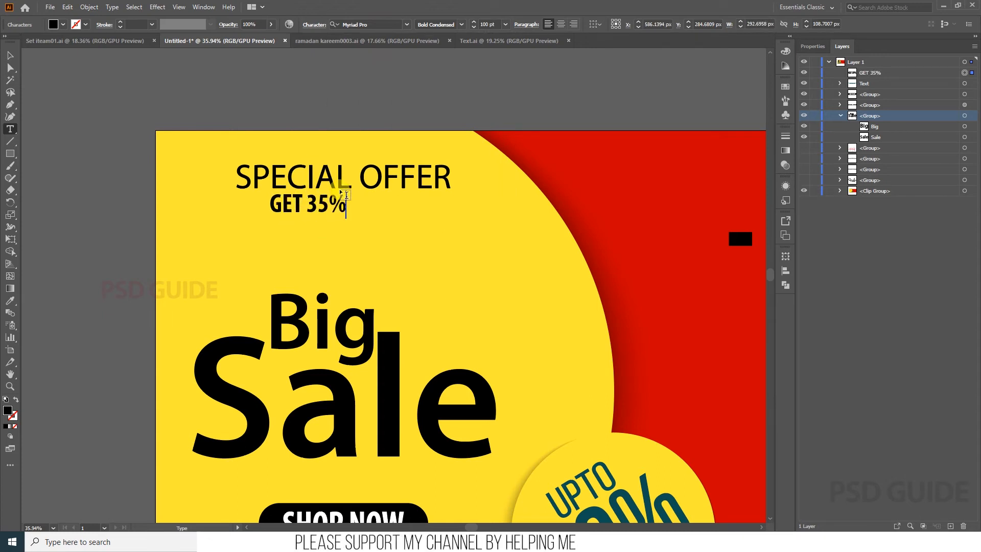
{"action": "type", "text": " OFF ER"}
{"action": "key", "text": "Left"}
{"action": "key", "text": "Left"}
{"action": "key", "text": "Return"}
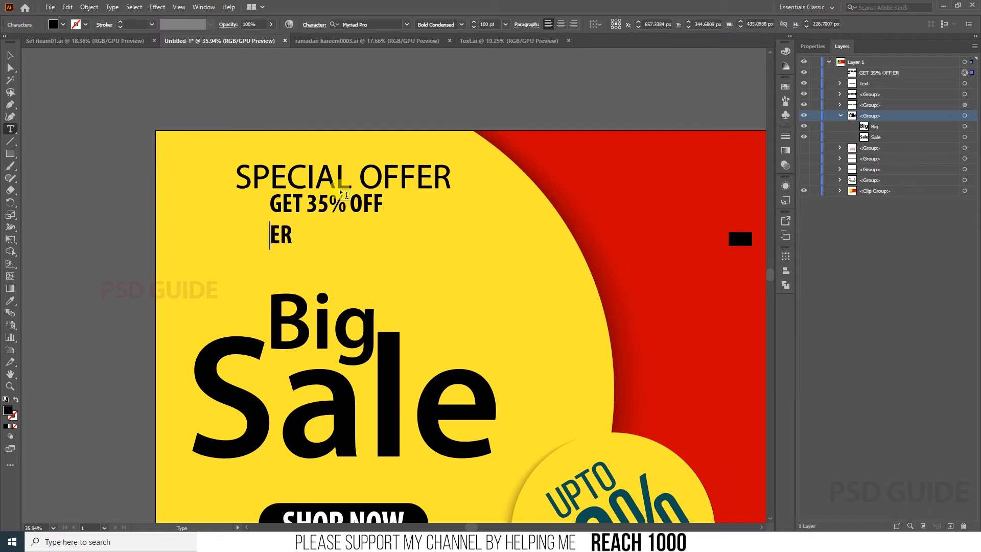
{"action": "key", "text": "BackSpace"}
{"action": "key", "text": "Escape"}
{"action": "left_click", "coordinate": [309, 206]}
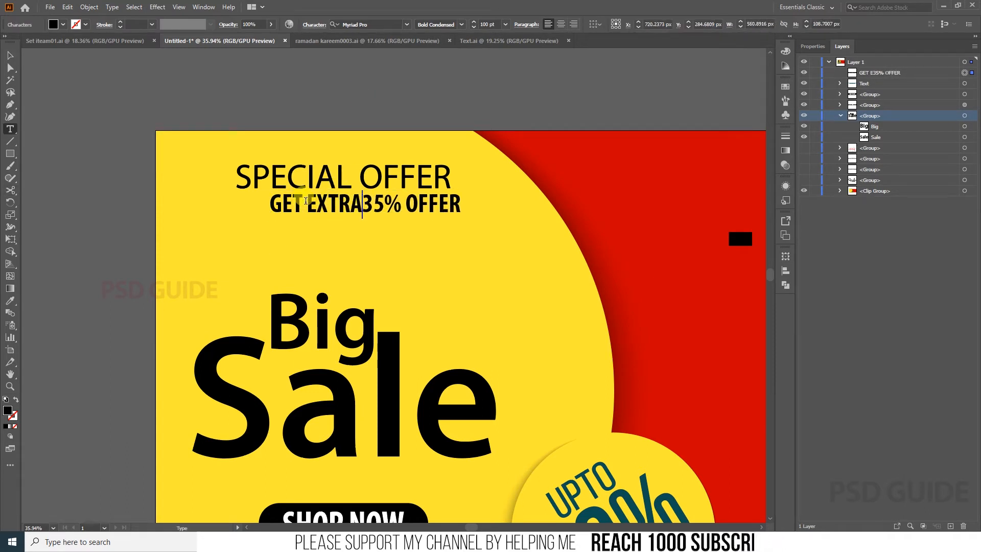
Set the "GET EXTRA 35% OFFER" line to the Condensed style and centre it horizontally with "SPECIAL OFFER"
{"action": "left_click", "coordinate": [10, 56]}
{"action": "left_click", "coordinate": [461, 24]}
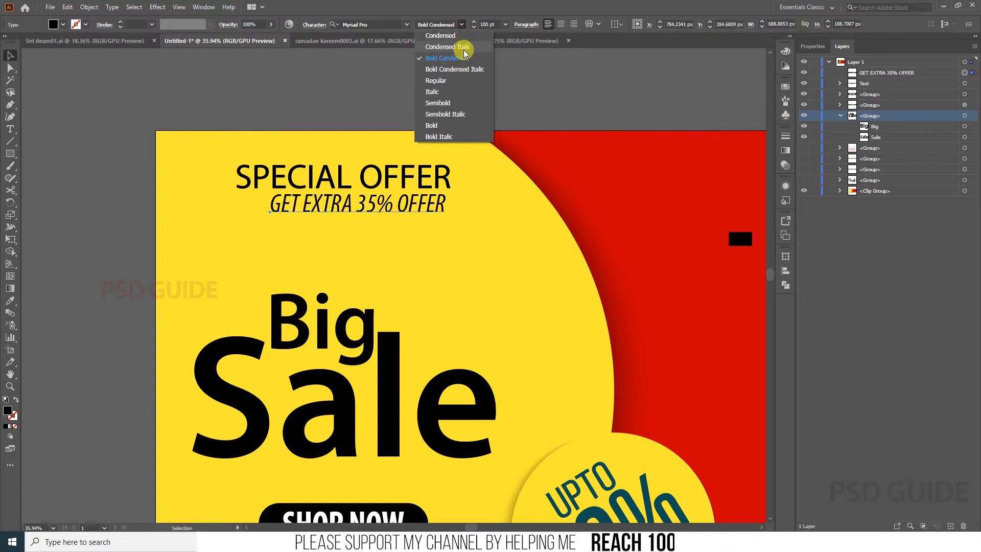
{"action": "left_click", "coordinate": [458, 38]}
{"action": "left_click", "coordinate": [441, 176], "text": "shift"}
{"action": "left_click", "coordinate": [343, 24]}
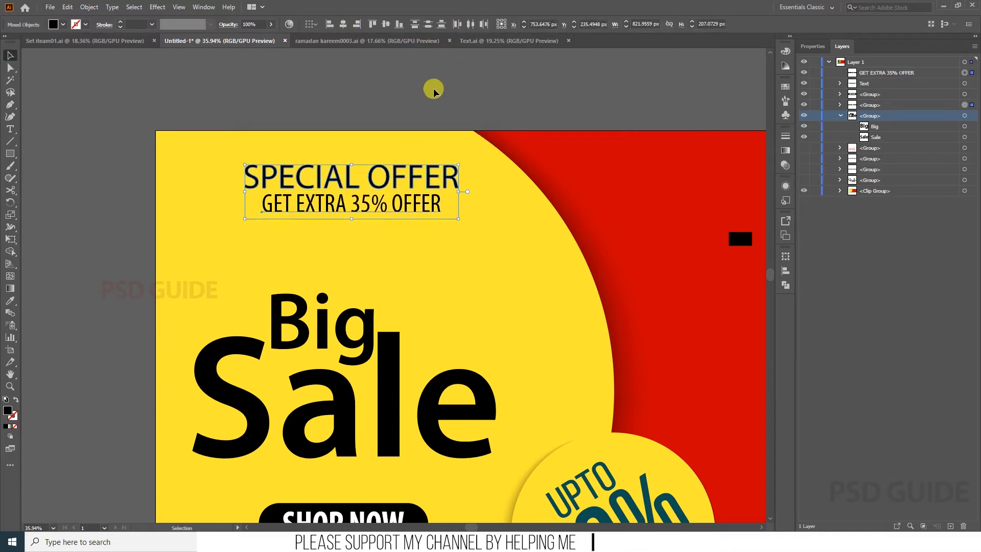
{"action": "left_click", "coordinate": [433, 86]}
Set the tracking of "GET EXTRA 35% OFFER" to 200 and scale the line down to about 55 pt under "SPECIAL OFFER"
{"action": "key", "text": "z"}
{"action": "left_click_drag", "start_coordinate": [327, 161], "coordinate": [389, 106]}
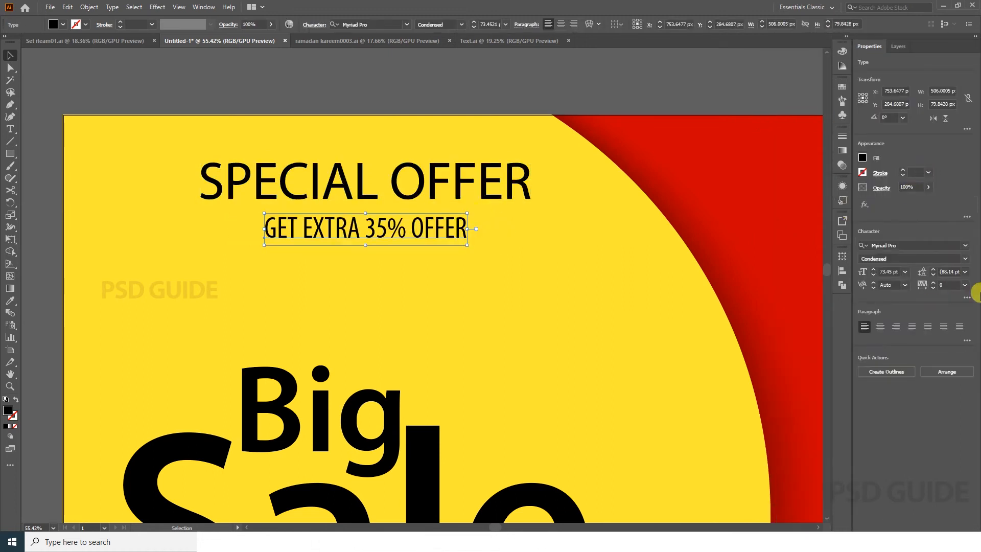
{"action": "left_click", "coordinate": [964, 285]}
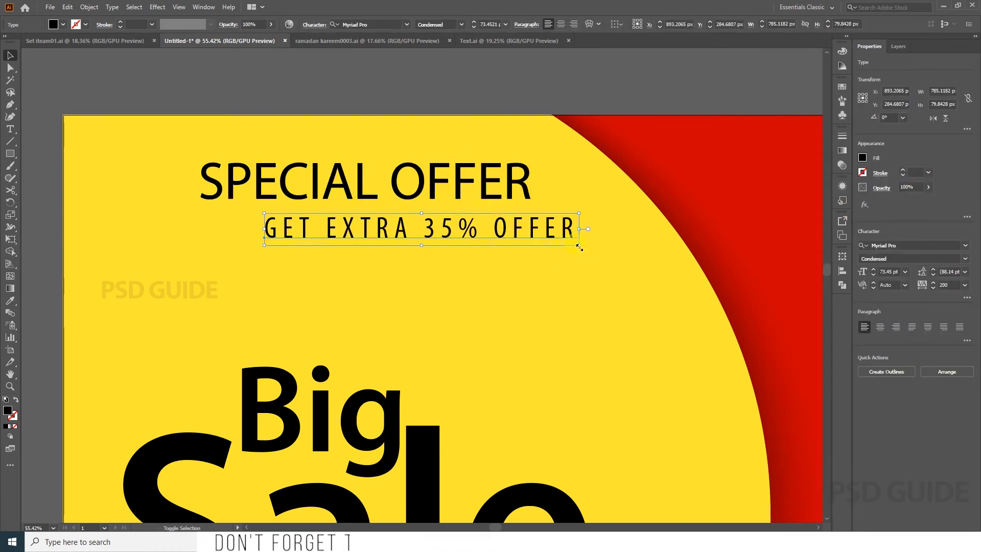
{"action": "left_click_drag", "start_coordinate": [579, 245], "coordinate": [500, 238]}
{"action": "left_click_drag", "start_coordinate": [421, 228], "coordinate": [419, 221]}
Centre "GET EXTRA 35% OFFER" horizontally with "SPECIAL OFFER" and shift both lines slightly to the left
{"action": "left_click", "coordinate": [441, 172], "text": "shift"}
{"action": "left_click", "coordinate": [343, 24]}
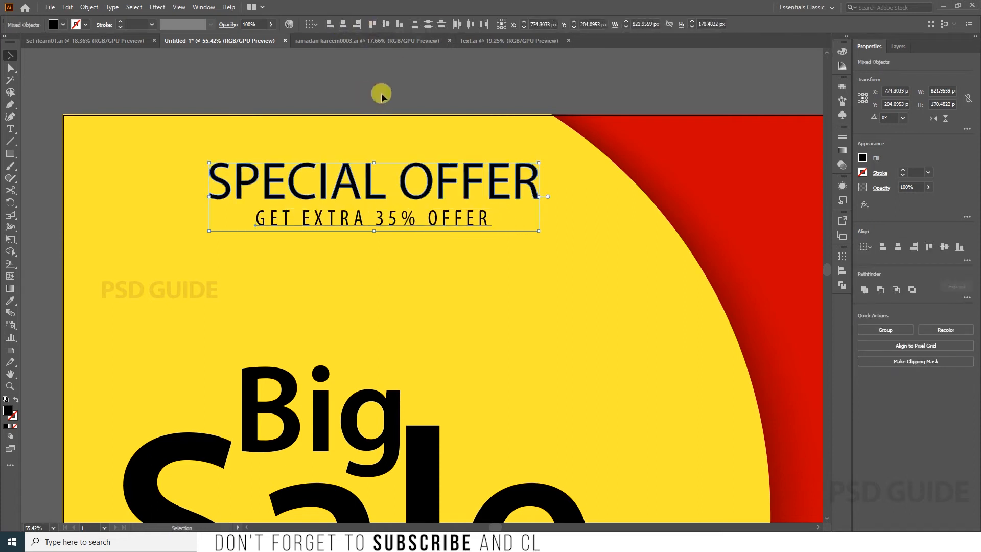
{"action": "left_click_drag", "start_coordinate": [440, 181], "coordinate": [406, 181]}
{"action": "left_click", "coordinate": [394, 84]}
Format "35%" in the offer line as 100 pt Bold Condensed with a tracking of 10
{"action": "double_click", "coordinate": [365, 221]}
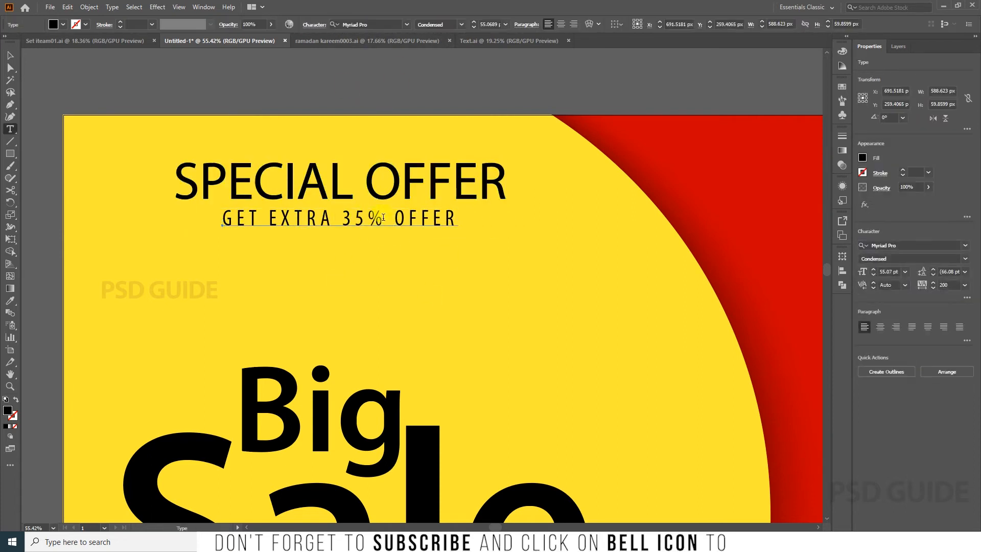
{"action": "left_click_drag", "start_coordinate": [387, 219], "coordinate": [343, 219]}
{"action": "key", "text": "Return"}
{"action": "left_click", "coordinate": [462, 25]}
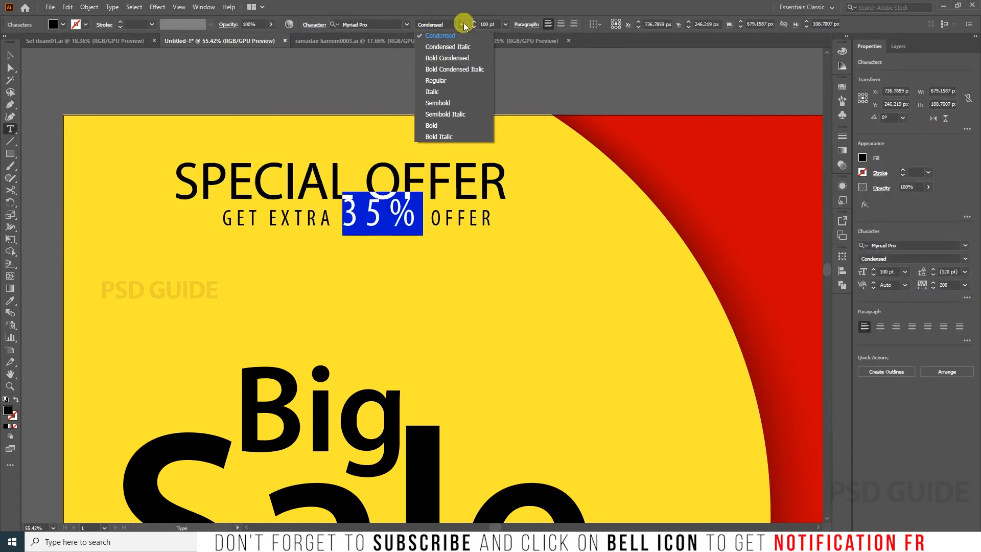
{"action": "left_click", "coordinate": [458, 57]}
{"action": "left_click", "coordinate": [964, 284]}
{"action": "left_click", "coordinate": [952, 379]}
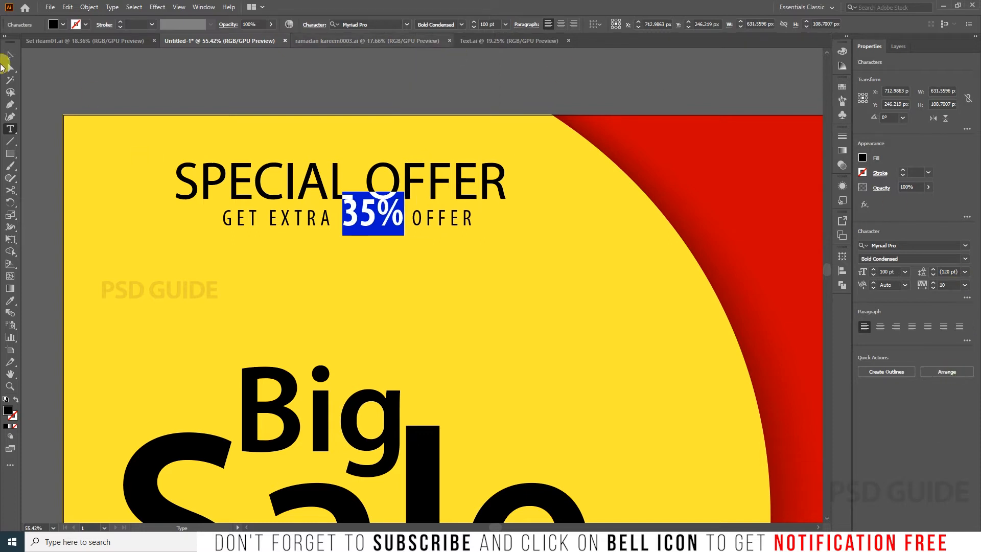
{"action": "key", "text": "Escape"}
{"action": "left_click", "coordinate": [385, 103]}
Move "SPECIAL OFFER" up slightly to clear the enlarged "35%" in the line below it
{"action": "left_click_drag", "start_coordinate": [412, 169], "coordinate": [412, 169]}
{"action": "left_click", "coordinate": [368, 235]}
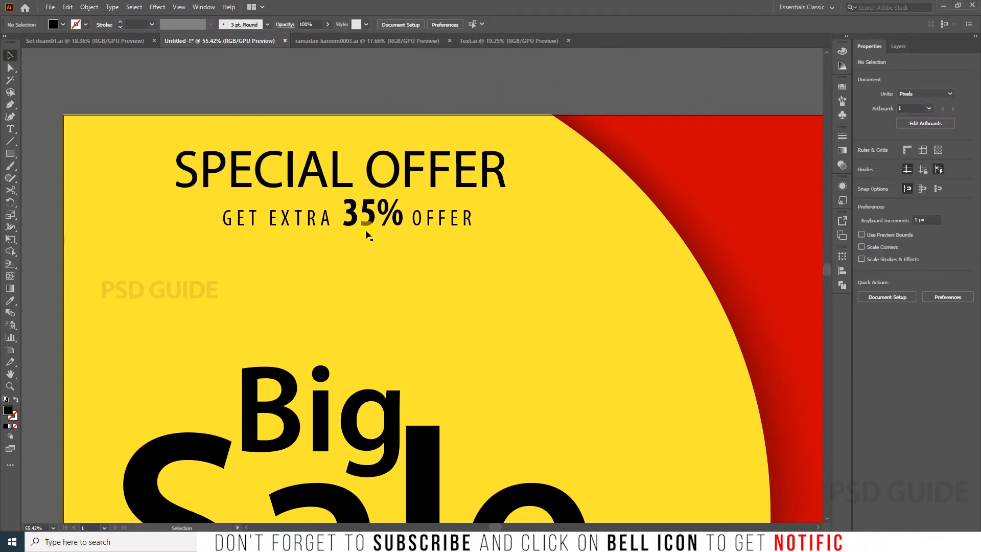
{"action": "left_click_drag", "start_coordinate": [392, 210], "coordinate": [402, 172]}
{"action": "left_click", "coordinate": [441, 97]}
Duplicate the "GET EXTRA 35% OFFER" line into the gap between "Sale" and the "SHOP NOW" button
{"action": "scroll", "coordinate": [386, 210], "scroll_direction": "down", "scroll_amount": 2}
{"action": "left_click", "coordinate": [417, 101]}
{"action": "scroll", "coordinate": [388, 250], "scroll_direction": "down", "scroll_amount": 2}
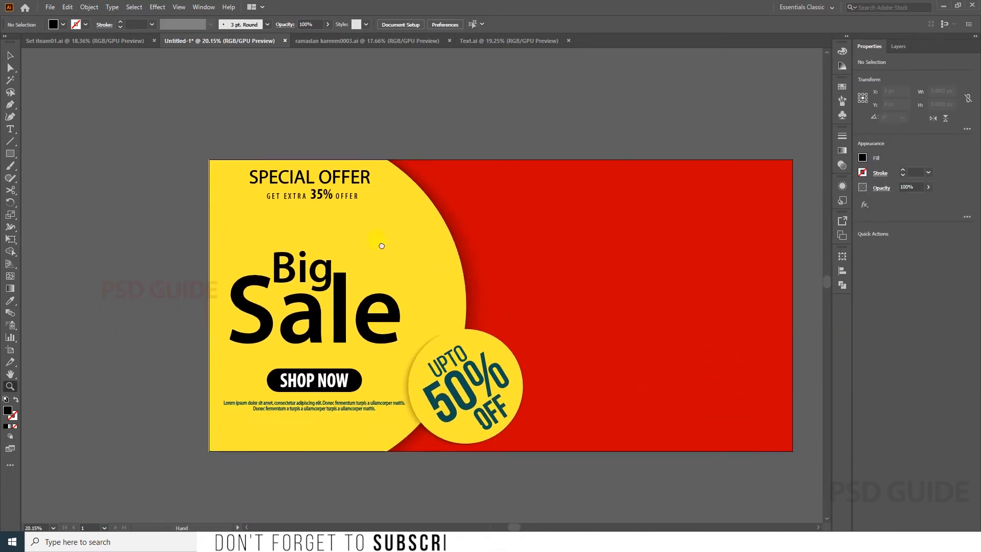
{"action": "left_click_drag", "start_coordinate": [341, 206], "coordinate": [341, 360]}
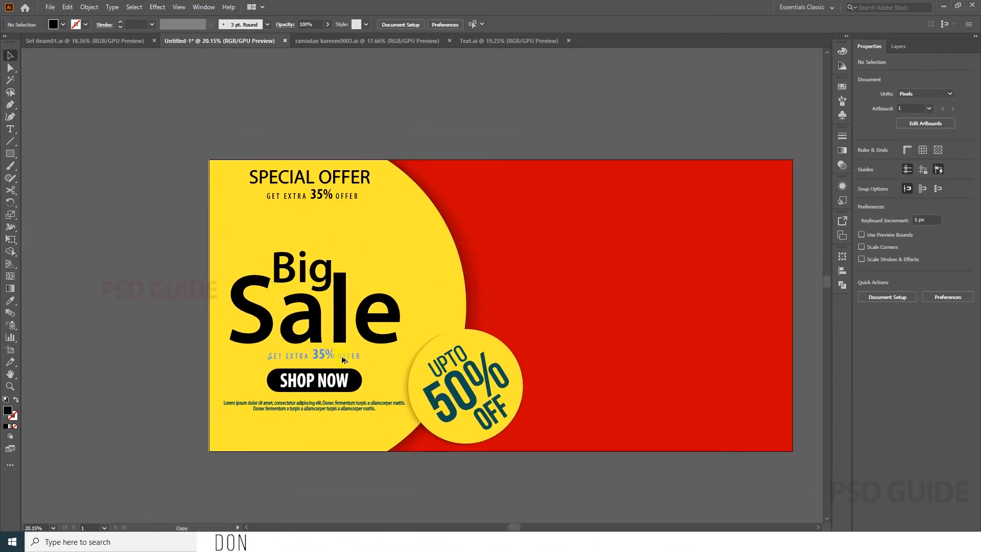
Replace the text of the duplicated line above the "SHOP NOW" button with "LIMITED TIME ONLY"
{"action": "key", "text": "z"}
{"action": "left_click", "coordinate": [342, 359]}
{"action": "key", "text": "ctrl+a"}
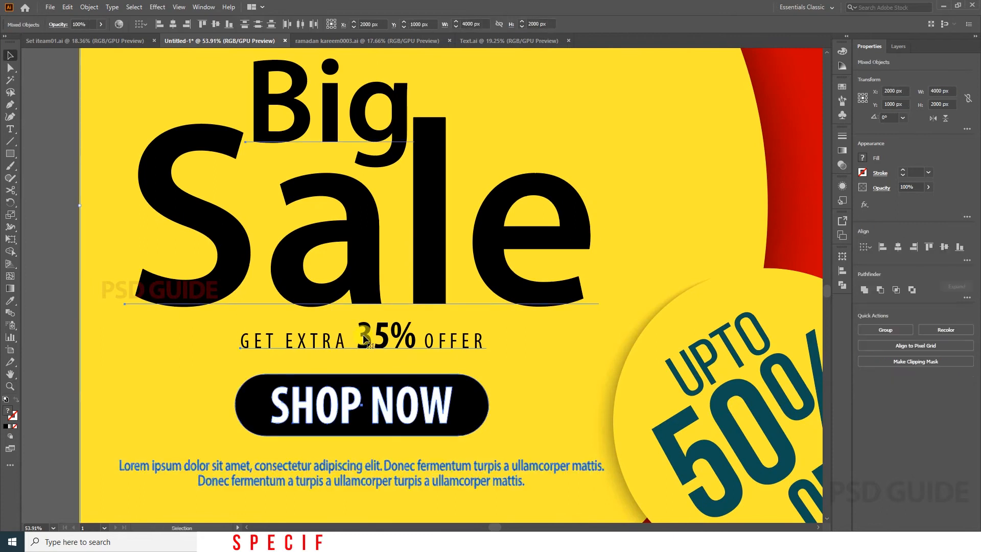
{"action": "left_click", "coordinate": [61, 340]}
{"action": "double_click", "coordinate": [365, 338]}
{"action": "key", "text": "ctrl+a"}
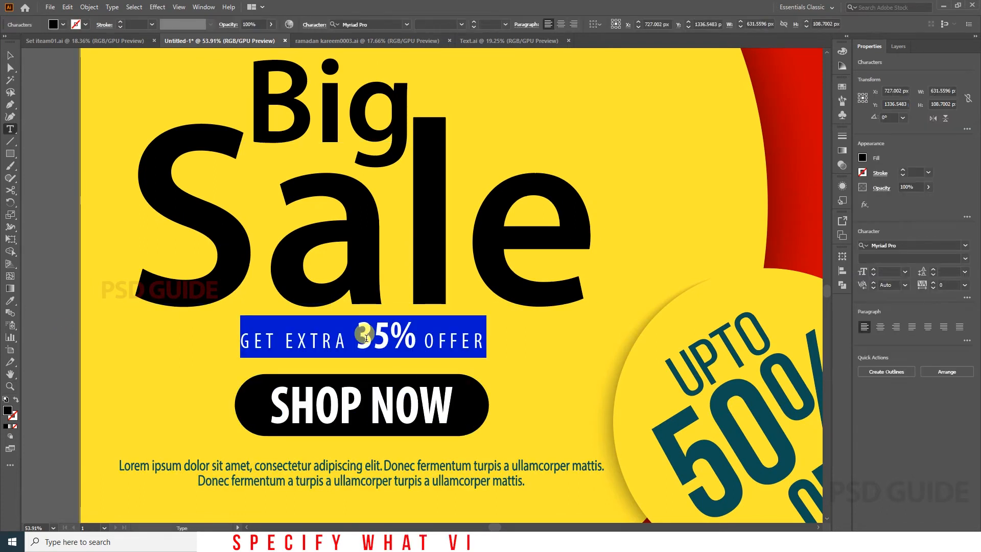
{"action": "type", "text": "LIMITE"}
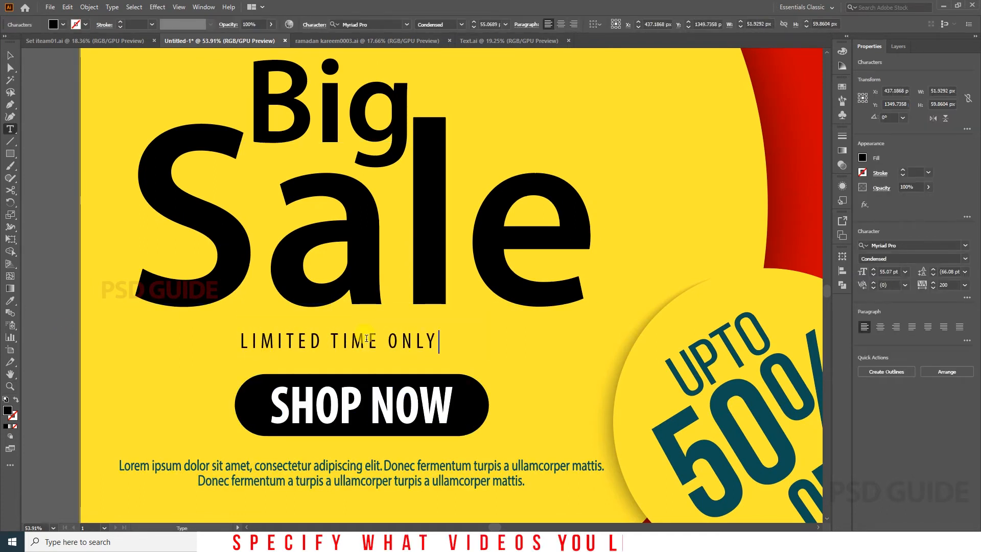
{"action": "type", "text": "D TIME ONLY"}
Scale "LIMITED TIME ONLY" up to about 88.5 pt and centre it horizontally under "Sale"
{"action": "left_click", "coordinate": [10, 56]}
{"action": "left_click_drag", "start_coordinate": [440, 341], "coordinate": [499, 338]}
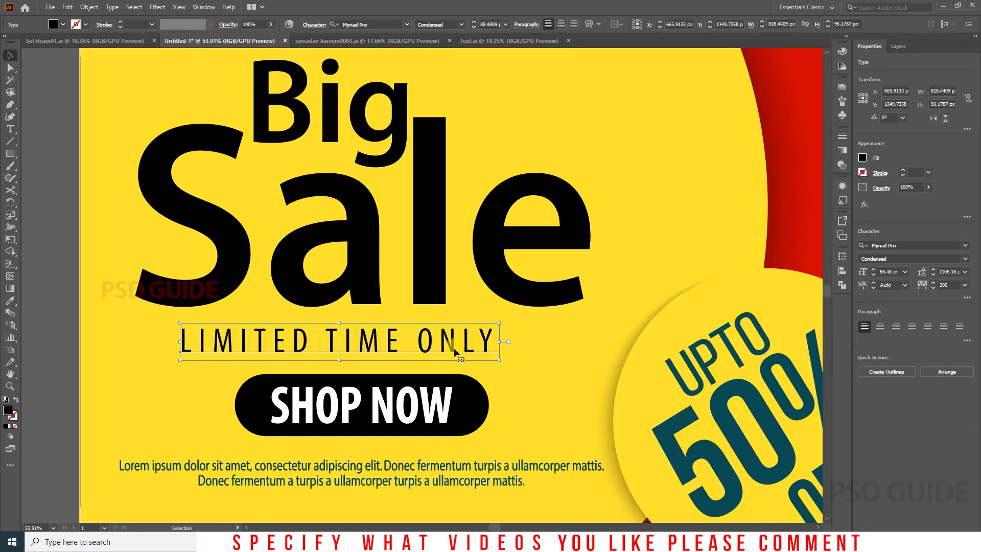
{"action": "left_click", "coordinate": [436, 282], "text": "shift"}
{"action": "left_click", "coordinate": [625, 25]}
Centre "Big Sale", "LIMITED TIME ONLY", the button, the Lorem ipsum paragraph and the upper offer lines horizontally with each other
{"action": "left_click", "coordinate": [440, 408], "text": "shift"}
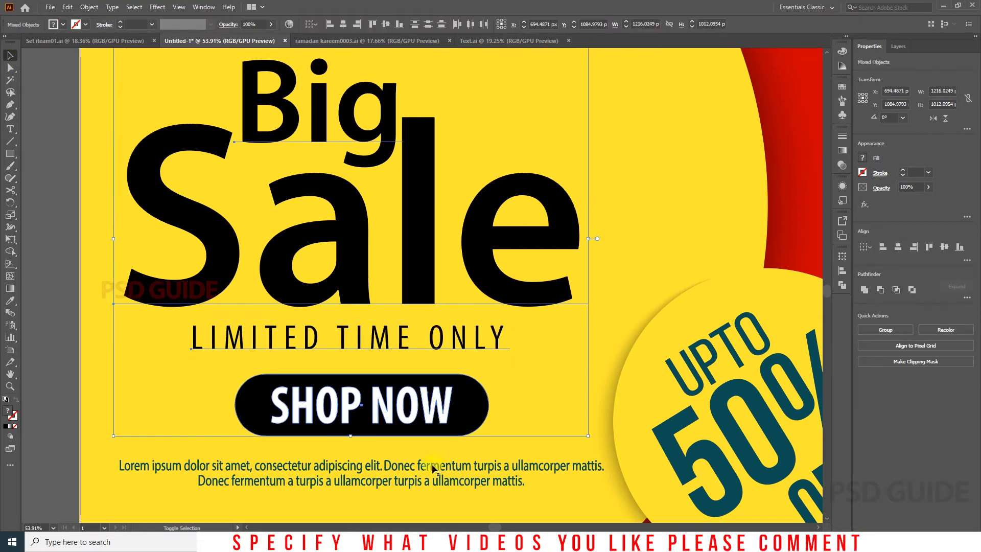
{"action": "left_click", "coordinate": [432, 466], "text": "shift"}
{"action": "scroll", "coordinate": [397, 174], "scroll_direction": "up", "scroll_amount": 5}
{"action": "left_click", "coordinate": [385, 63]}
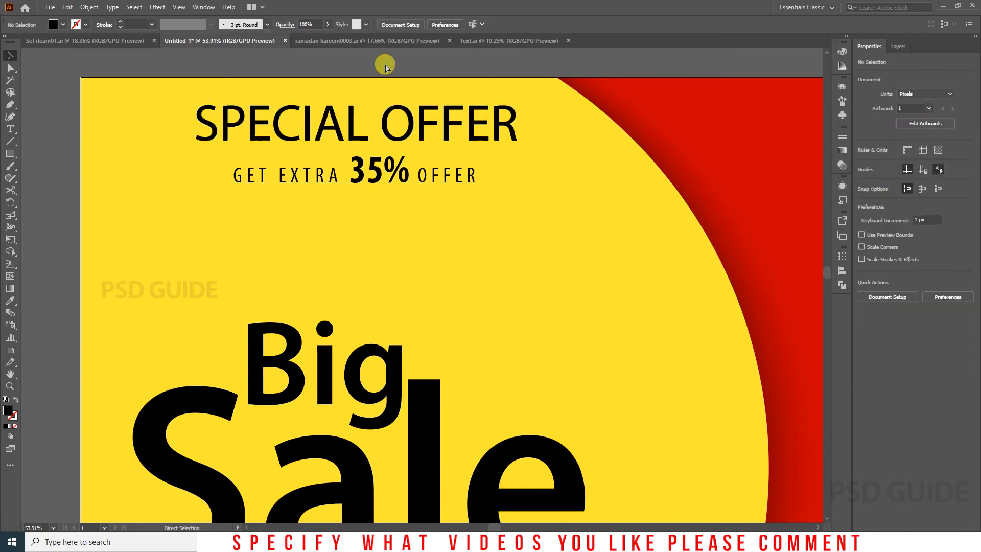
Move "SPECIAL OFFER" and "GET EXTRA 35% OFFER" down together, slightly closer to "Big Sale"
{"action": "key", "text": "ctrl+0"}
{"action": "left_click_drag", "start_coordinate": [255, 291], "coordinate": [245, 289]}
{"action": "left_click_drag", "start_coordinate": [189, 98], "coordinate": [242, 110]}
{"action": "left_click", "coordinate": [295, 194]}
{"action": "left_click", "coordinate": [306, 163]}
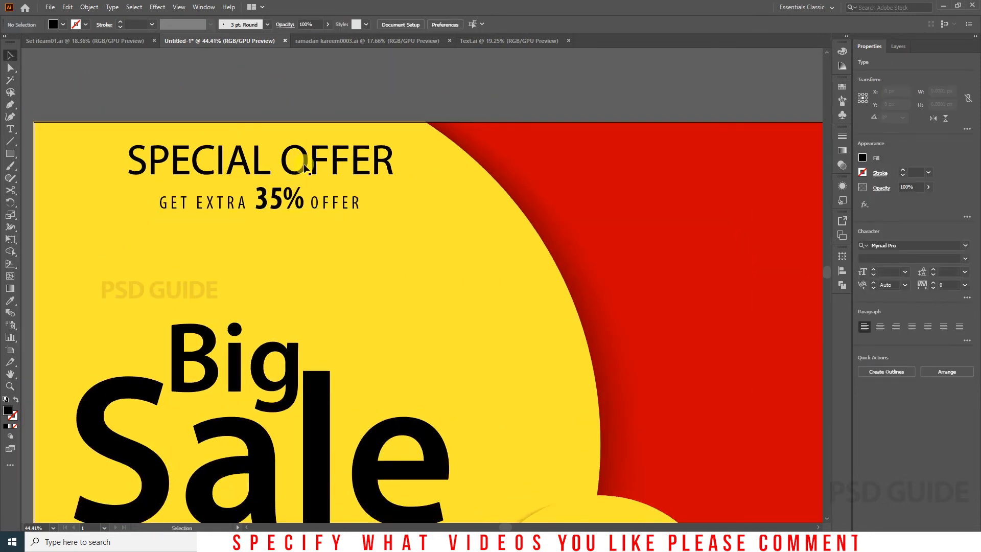
{"action": "left_click", "coordinate": [306, 167]}
{"action": "left_click", "coordinate": [295, 194], "text": "shift"}
{"action": "left_click", "coordinate": [324, 92]}
{"action": "key", "text": "ctrl+0"}
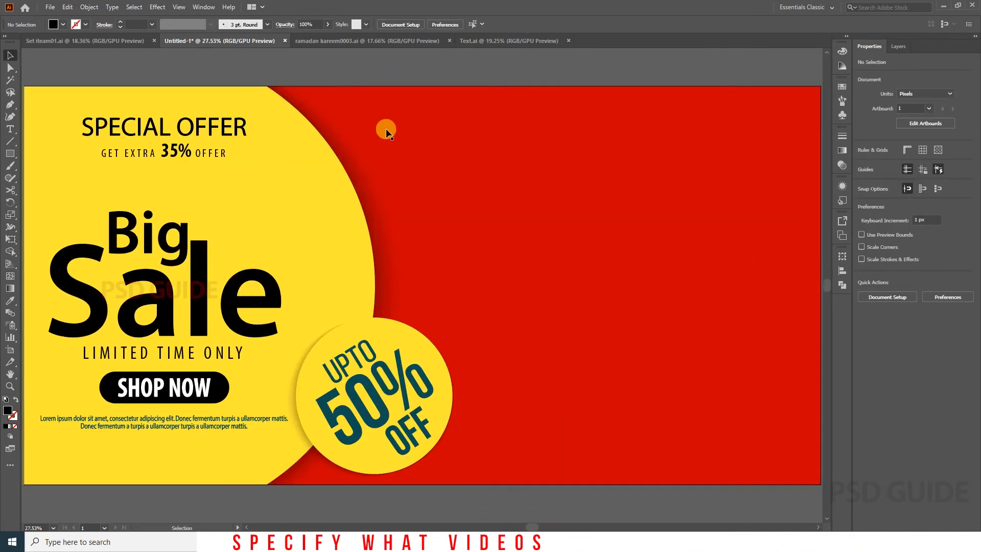
Show the hidden group with the boxed "SPECIAL OFFER" label and confetti triangles, and delete it from the layer
{"action": "left_click", "coordinate": [899, 48]}
{"action": "left_click", "coordinate": [803, 137]}
{"action": "left_click", "coordinate": [623, 344]}
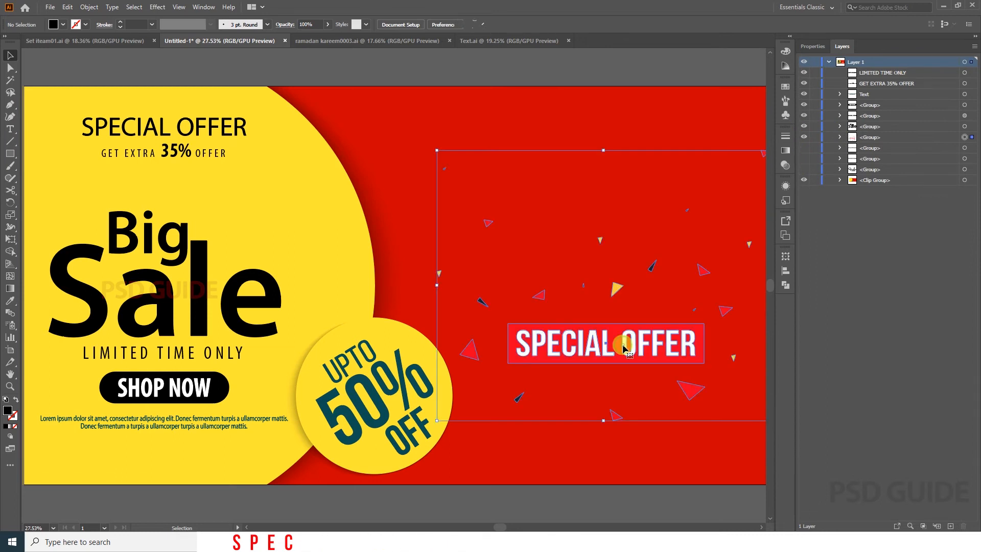
{"action": "key", "text": "ctrl+0"}
{"action": "left_click", "coordinate": [72, 88]}
{"action": "left_click", "coordinate": [964, 136]}
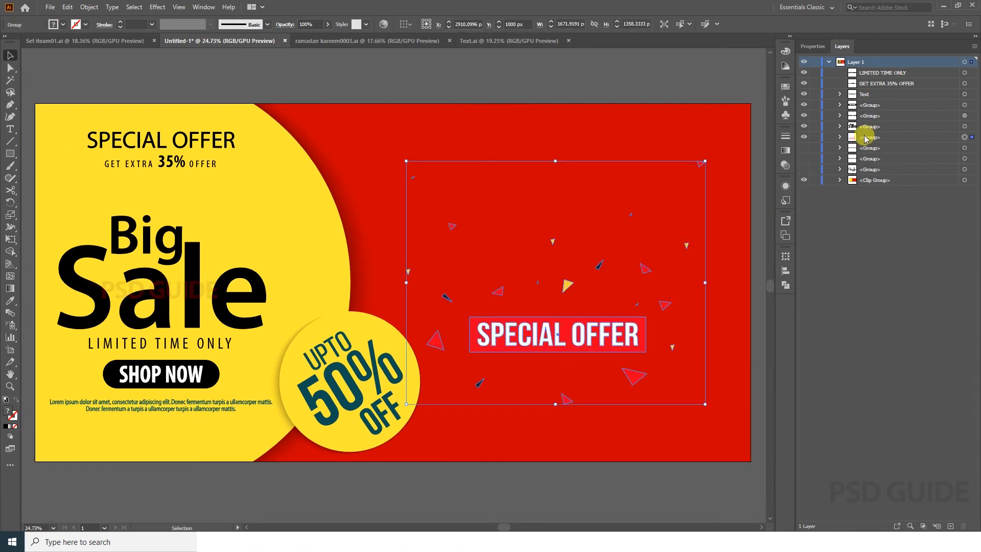
{"action": "left_click", "coordinate": [901, 138]}
{"action": "left_click", "coordinate": [839, 136]}
{"action": "left_click", "coordinate": [839, 137]}
{"action": "left_click", "coordinate": [963, 525]}
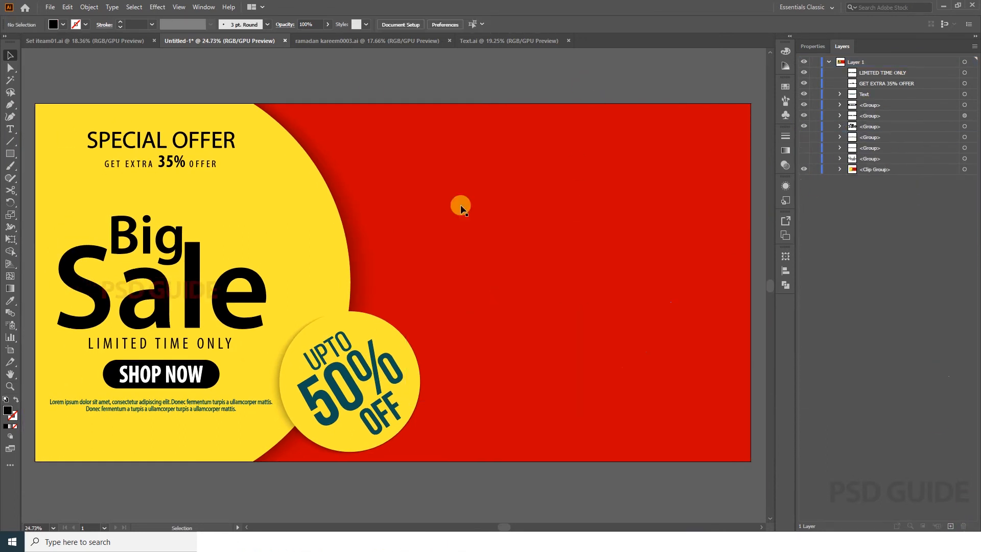
Show the remaining hidden "Ramadan Kareem" text groups and hide the "Big Sale" group
{"action": "left_click", "coordinate": [191, 346]}
{"action": "left_click", "coordinate": [223, 282], "text": "shift"}
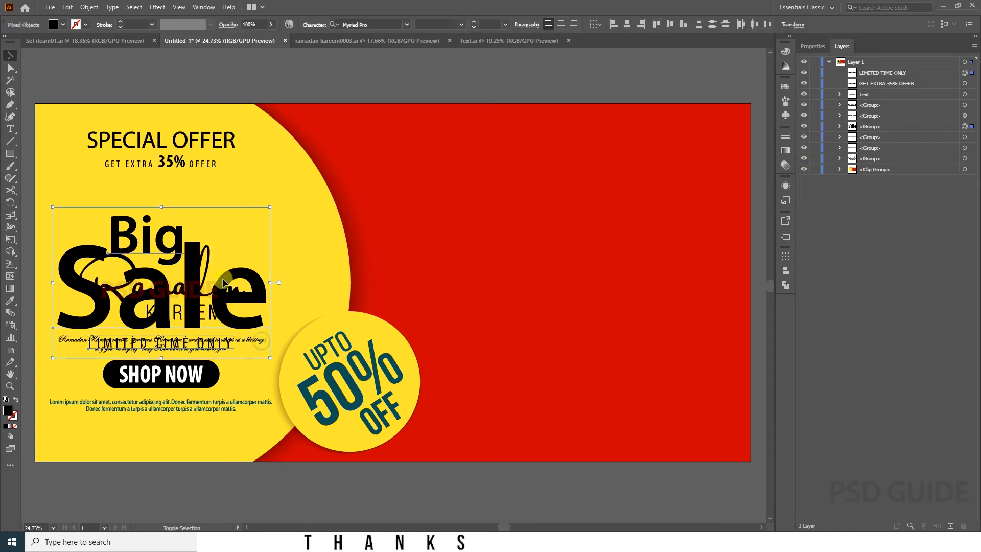
{"action": "left_click", "coordinate": [205, 293], "text": "shift"}
{"action": "left_click", "coordinate": [203, 293], "text": "shift"}
{"action": "left_click", "coordinate": [205, 294], "text": "shift"}
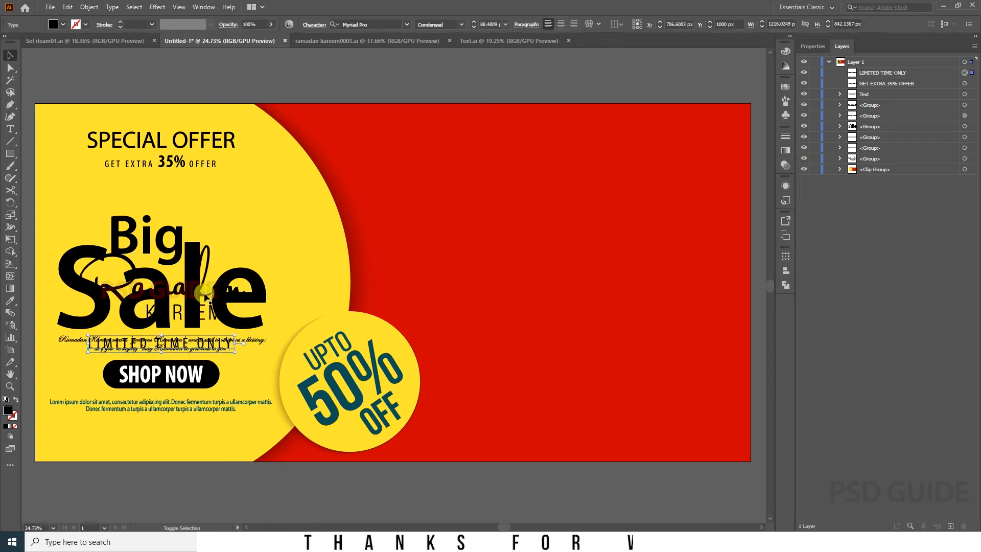
{"action": "left_click", "coordinate": [803, 126]}
Try to move the "Ramadan Kareem" title and its caption together onto the red area
{"action": "left_click", "coordinate": [257, 339]}
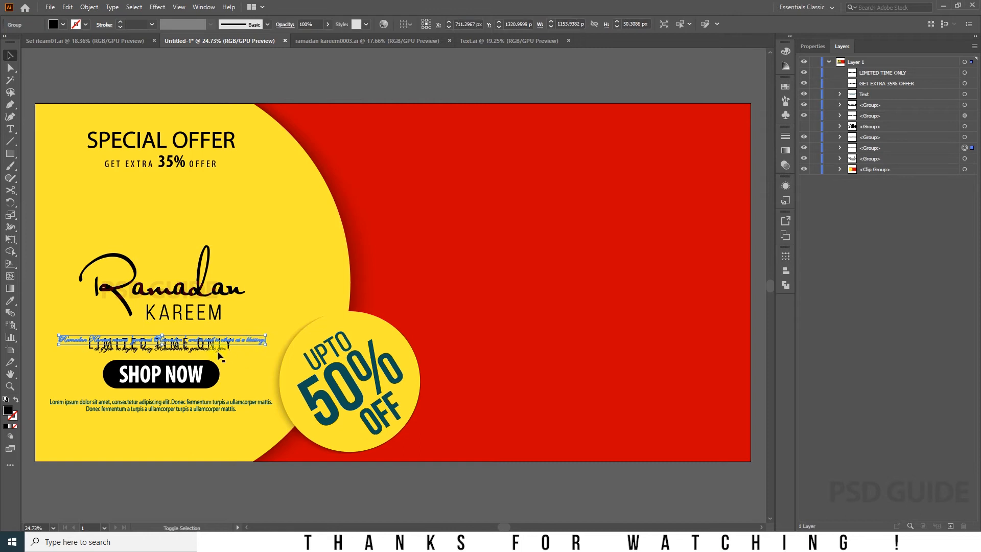
{"action": "left_click", "coordinate": [218, 351], "text": "shift"}
{"action": "left_click", "coordinate": [197, 288], "text": "shift"}
{"action": "left_click_drag", "start_coordinate": [196, 288], "coordinate": [609, 282]}
{"action": "key", "text": "ctrl+z"}
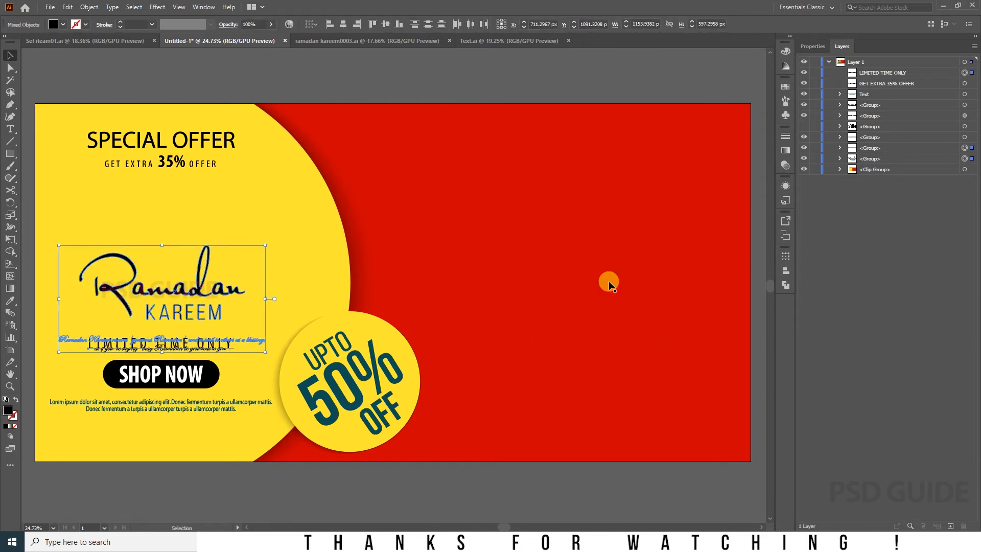
Find the "LIMITED TIME ONLY" text that overlaps the Ramadan caption in the layer list and hide it
{"action": "left_click", "coordinate": [865, 118]}
{"action": "left_click", "coordinate": [869, 149]}
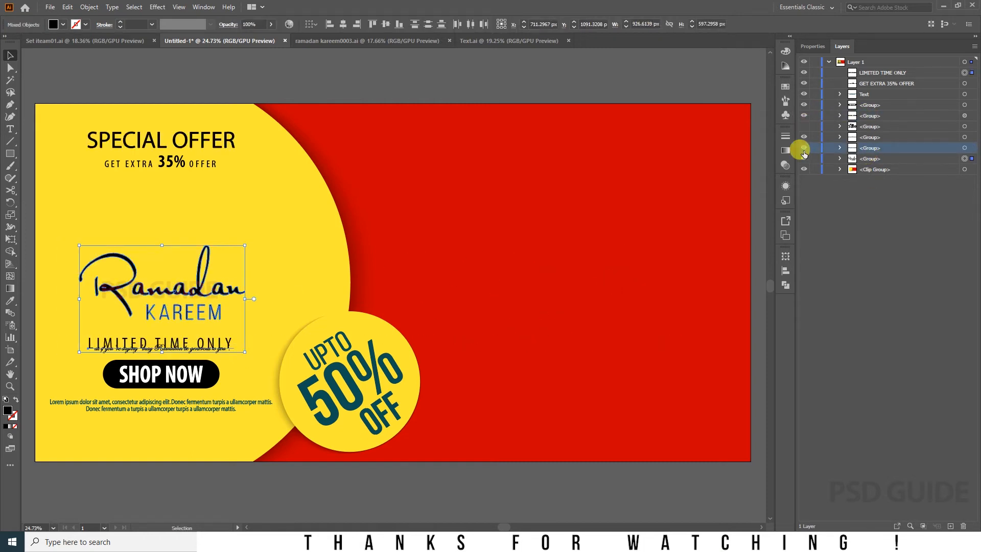
{"action": "left_click", "coordinate": [859, 95]}
{"action": "left_click", "coordinate": [804, 94]}
{"action": "left_click", "coordinate": [804, 94]}
{"action": "left_click", "coordinate": [882, 82]}
{"action": "left_click", "coordinate": [883, 73]}
{"action": "left_click", "coordinate": [804, 72]}
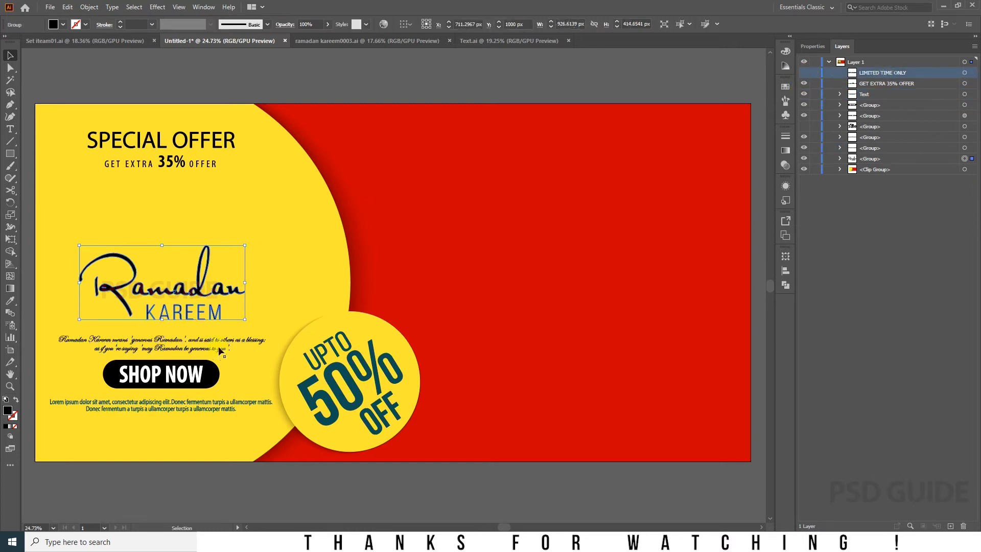
Move the "Ramadan Kareem" title and both caption lines together onto the red area and show the hidden sale texts again
{"action": "left_click", "coordinate": [221, 349]}
{"action": "left_click", "coordinate": [217, 340], "text": "shift"}
{"action": "left_click", "coordinate": [202, 293], "text": "shift"}
{"action": "left_click_drag", "start_coordinate": [203, 292], "coordinate": [601, 292]}
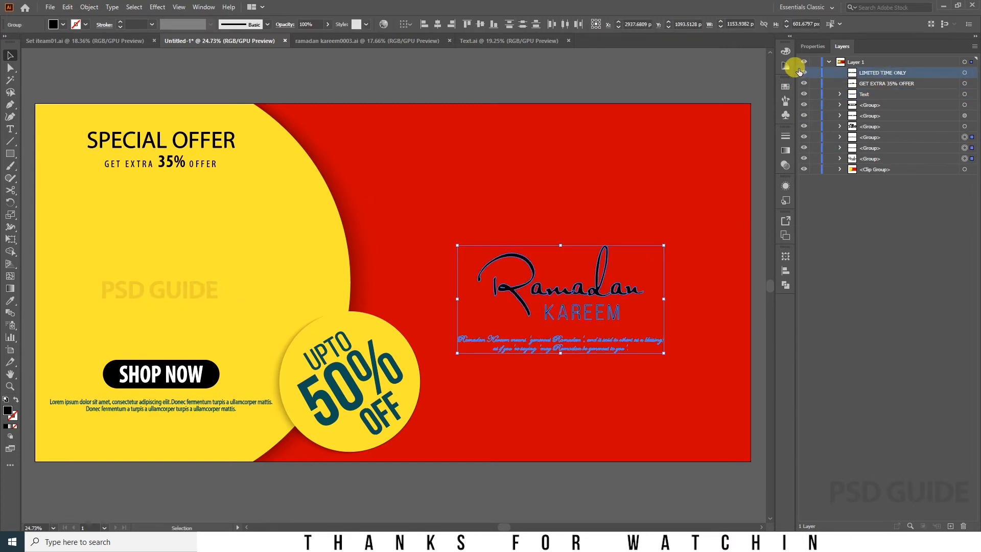
{"action": "left_click", "coordinate": [619, 140]}
{"action": "left_click_drag", "start_coordinate": [538, 334], "coordinate": [528, 337]}
Recolour the "Ramadan Kareem" title white by sampling the "SHOP NOW" lettering
{"action": "left_click", "coordinate": [585, 294]}
{"action": "key", "text": "i"}
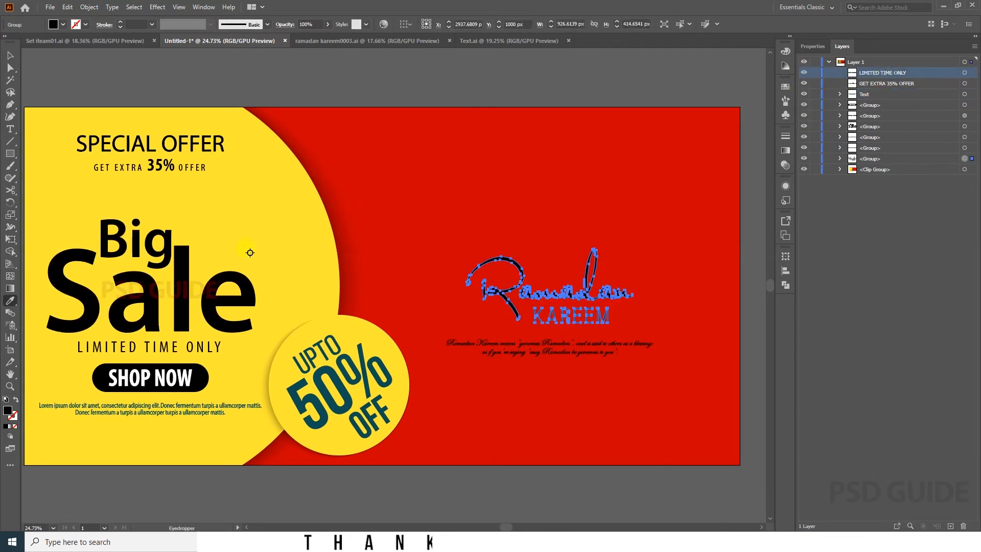
{"action": "left_click", "coordinate": [323, 225]}
{"action": "left_click", "coordinate": [182, 379]}
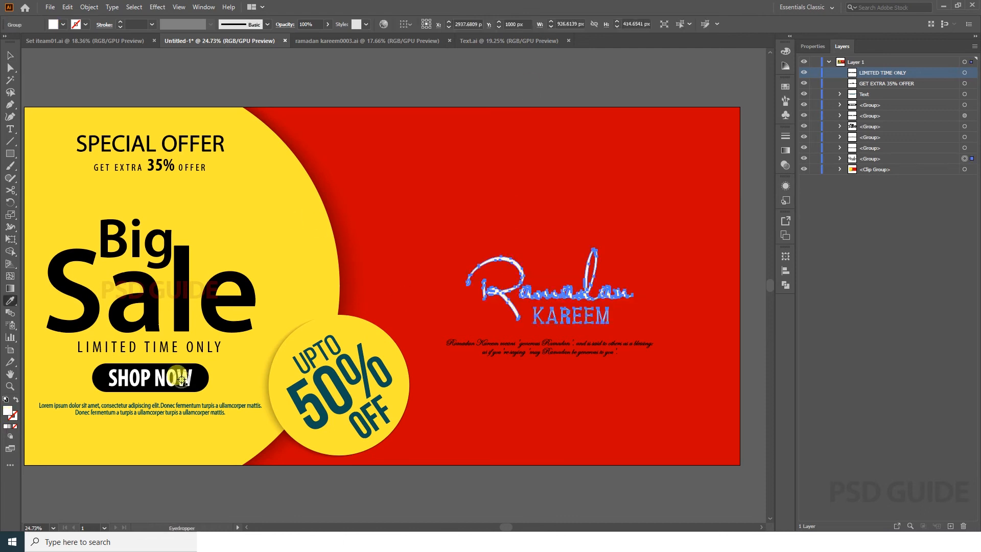
Recolour both caption lines under the title white by sampling the "Ramadan Kareem" title
{"action": "key", "text": "v"}
{"action": "left_click", "coordinate": [617, 340]}
{"action": "left_click", "coordinate": [583, 343]}
{"action": "key", "text": "i"}
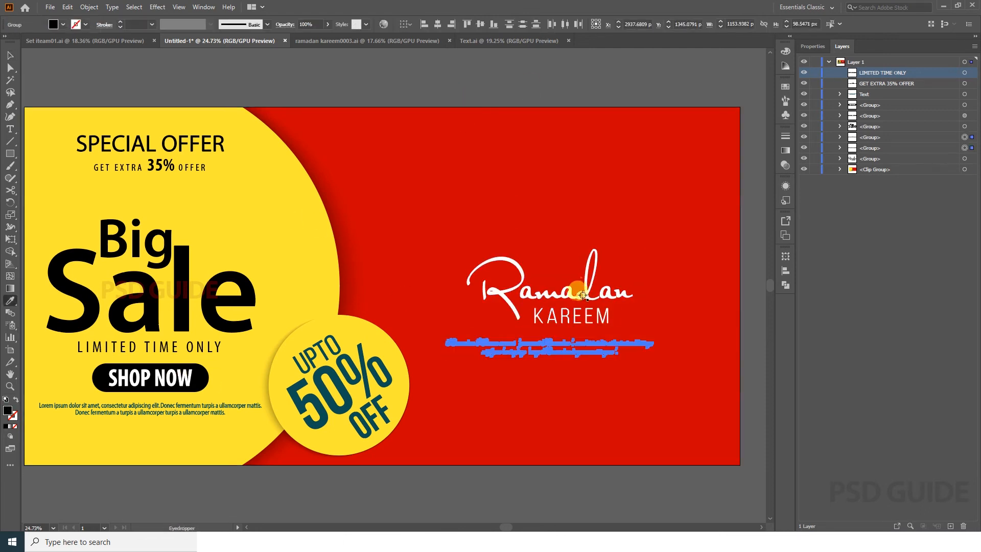
{"action": "left_click", "coordinate": [583, 293]}
{"action": "key", "text": "v"}
{"action": "left_click", "coordinate": [536, 87]}
{"action": "scroll", "coordinate": [582, 327], "scroll_direction": "up", "scroll_amount": 1}
{"action": "key", "text": "z"}
{"action": "mouse_move", "coordinate": [582, 330]}
{"action": "left_mouse_down"}
{"action": "mouse_move", "coordinate": [590, 320]}
{"action": "mouse_move", "coordinate": [584, 325]}
{"action": "left_mouse_up"}
{"action": "key", "text": "v"}
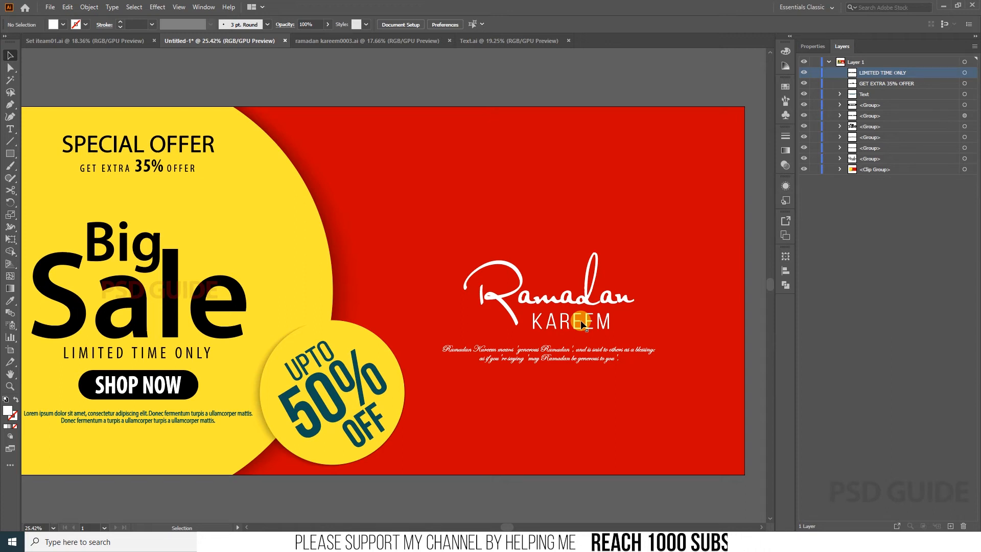
Copy the two hanging lanterns from ramadan kareem0003.ai into the banner and place them on either side of the Ramadan title
{"action": "left_click", "coordinate": [404, 42]}
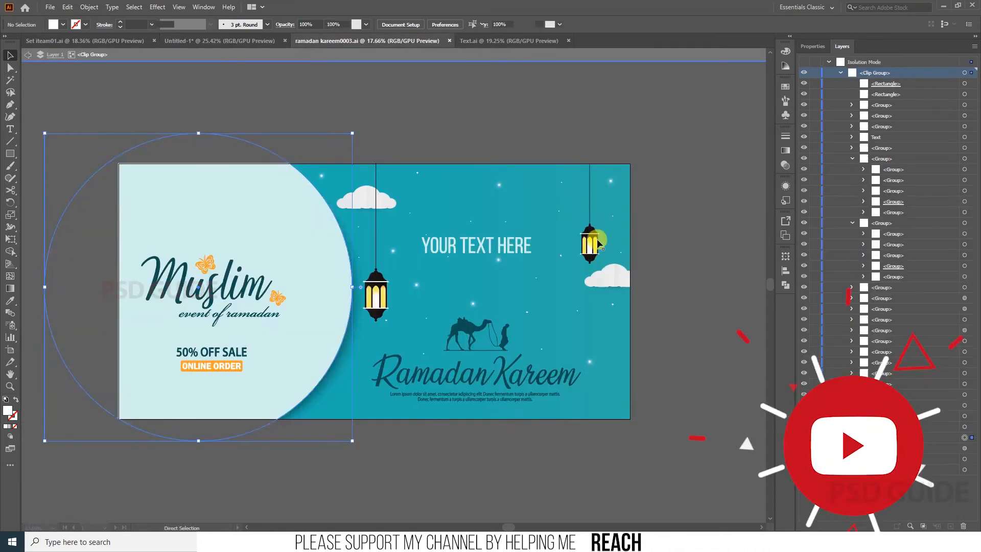
{"action": "left_click", "coordinate": [594, 239]}
{"action": "key", "text": "ctrl+c"}
{"action": "left_click", "coordinate": [221, 41]}
{"action": "key", "text": "ctrl+v"}
{"action": "left_click_drag", "start_coordinate": [393, 355], "coordinate": [374, 222]}
Align the right lantern's cord with the top edge of the artboard
{"action": "left_click", "coordinate": [141, 24]}
{"action": "left_click", "coordinate": [163, 59]}
{"action": "left_click", "coordinate": [204, 24]}
{"action": "left_click", "coordinate": [443, 94]}
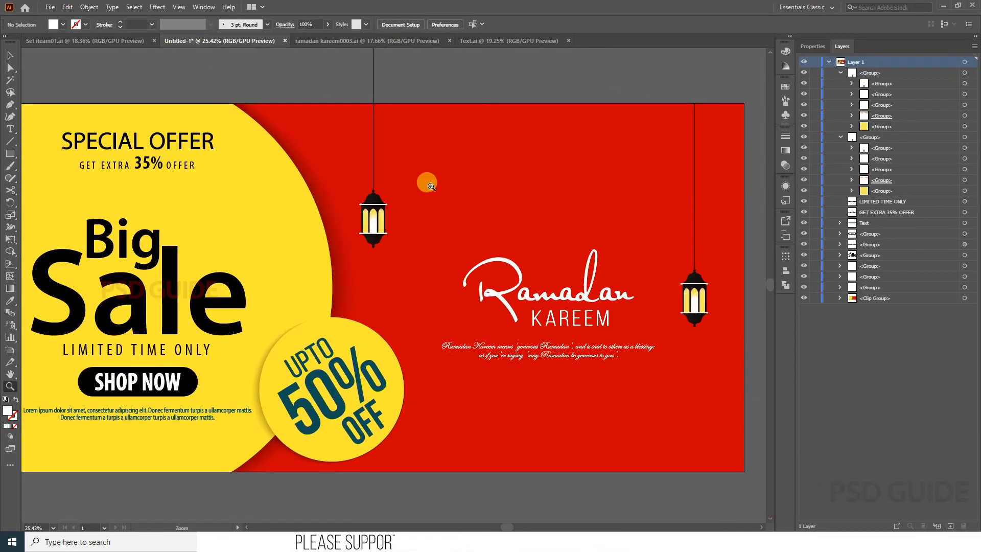
Copy the camel and rider silhouette from ramadan kareem0003.ai, place it above the "Ramadan" title and recolour it white
{"action": "scroll", "coordinate": [446, 200], "scroll_direction": "down", "scroll_amount": 1}
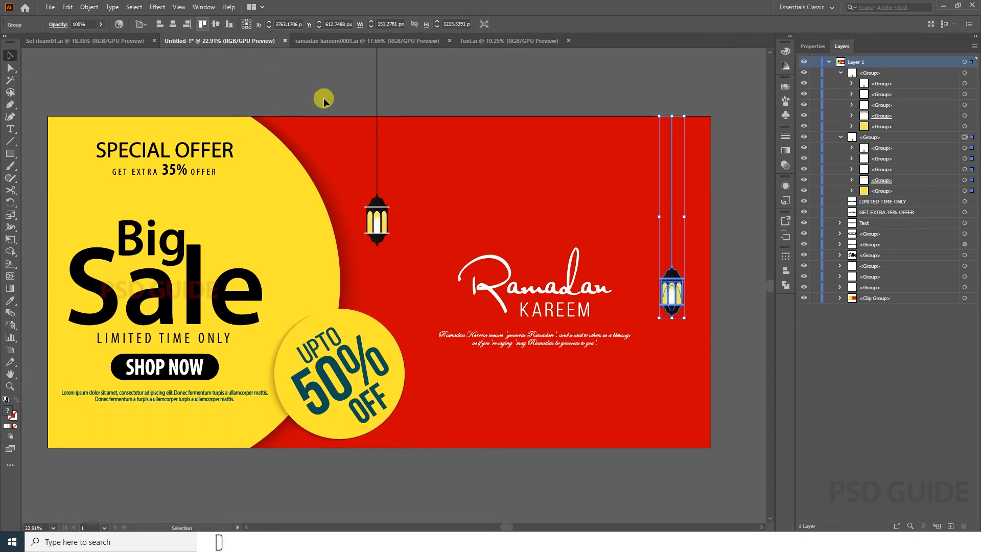
{"action": "left_click", "coordinate": [366, 41]}
{"action": "left_click", "coordinate": [491, 351]}
{"action": "key", "text": "ctrl+c"}
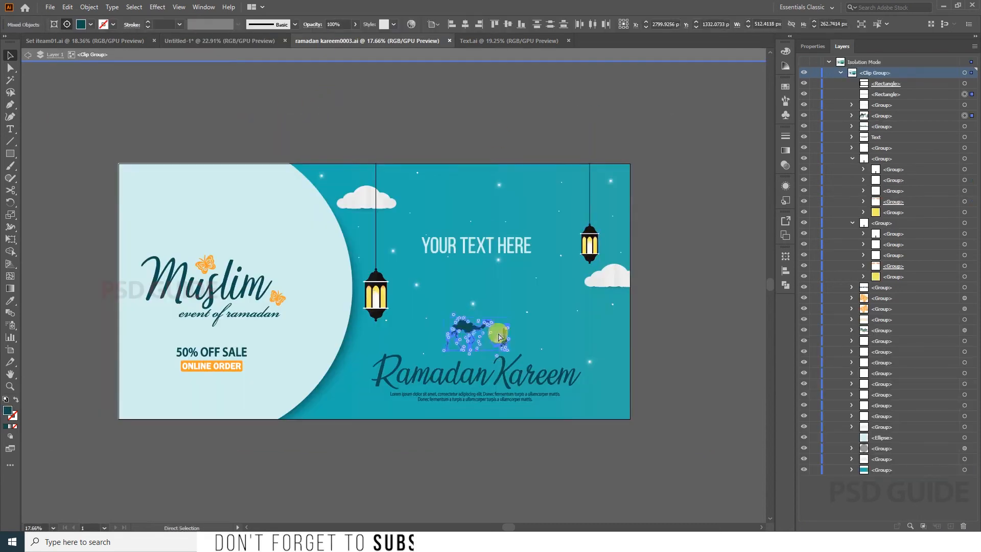
{"action": "left_click", "coordinate": [219, 41]}
{"action": "key", "text": "ctrl+v"}
{"action": "left_click_drag", "start_coordinate": [387, 280], "coordinate": [533, 218]}
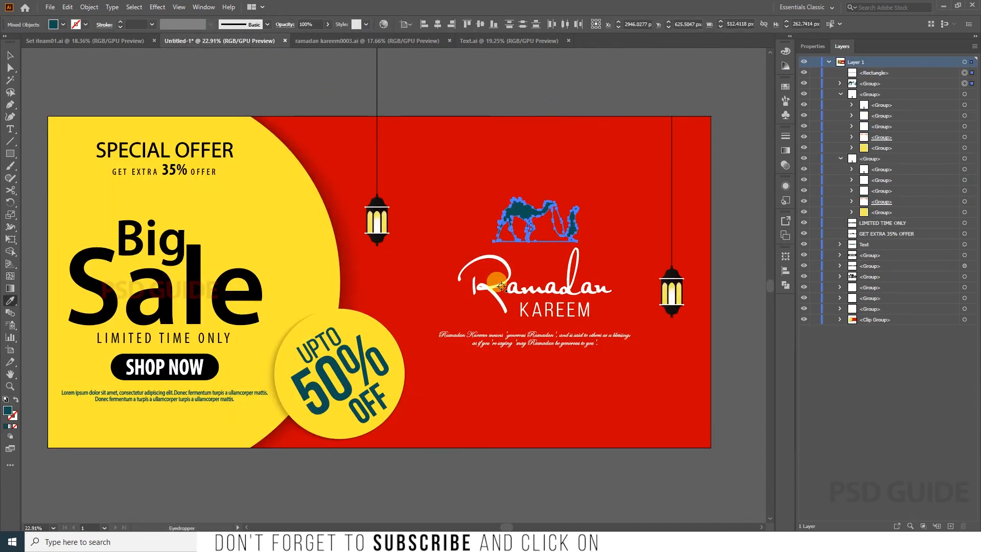
{"action": "left_click", "coordinate": [554, 69]}
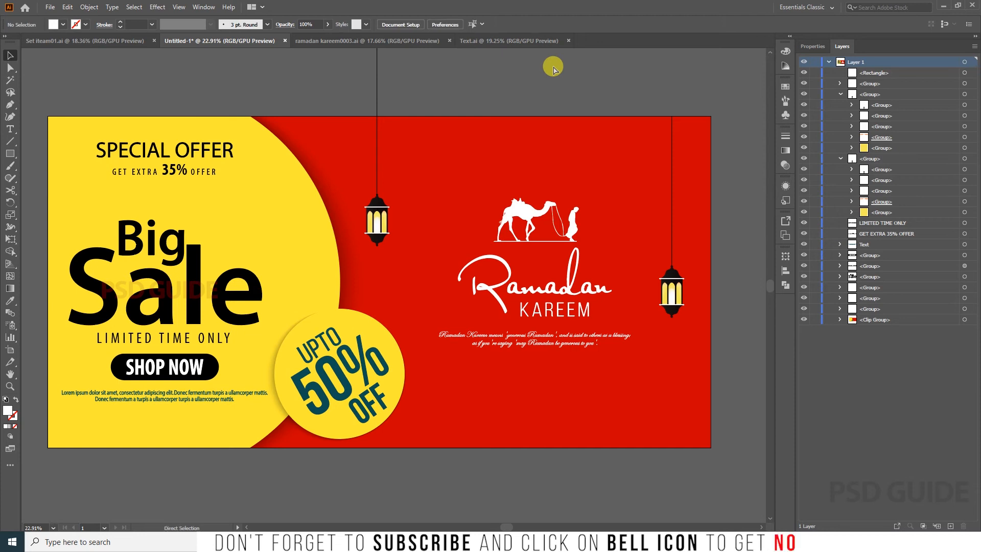
Group the camel silhouette with its ground line
{"action": "left_click", "coordinate": [561, 198]}
{"action": "scroll", "coordinate": [584, 262], "scroll_direction": "up", "scroll_amount": 3}
{"action": "left_click", "coordinate": [518, 221]}
{"action": "left_click", "coordinate": [565, 161], "text": "shift"}
{"action": "key", "text": "ctrl+g"}
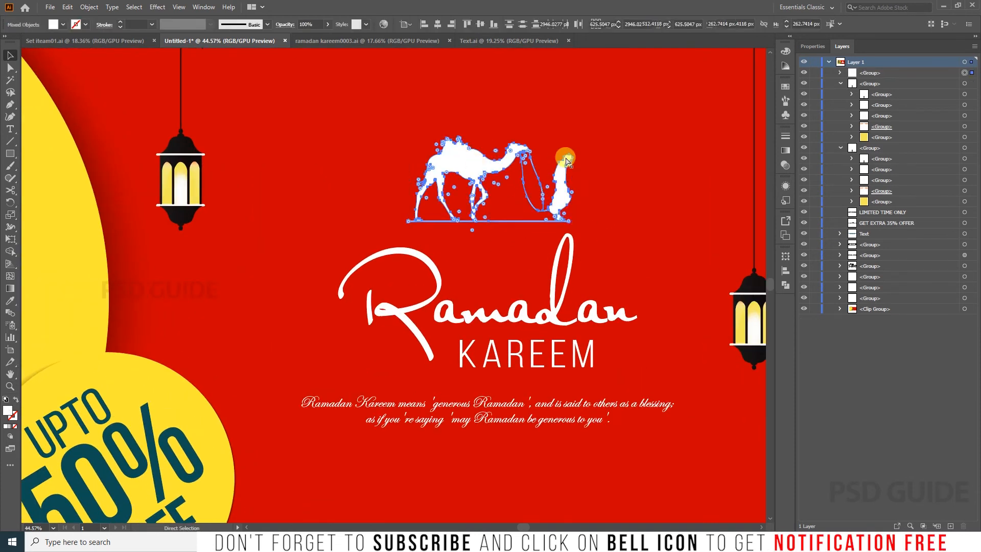
Shrink the camel group to about 247 px wide and place it inside the "Ramadan" lettering, above the small letters
{"action": "left_click_drag", "start_coordinate": [573, 136], "coordinate": [531, 158]}
{"action": "left_click_drag", "start_coordinate": [484, 179], "coordinate": [487, 272]}
{"action": "left_click_drag", "start_coordinate": [530, 359], "coordinate": [515, 260]}
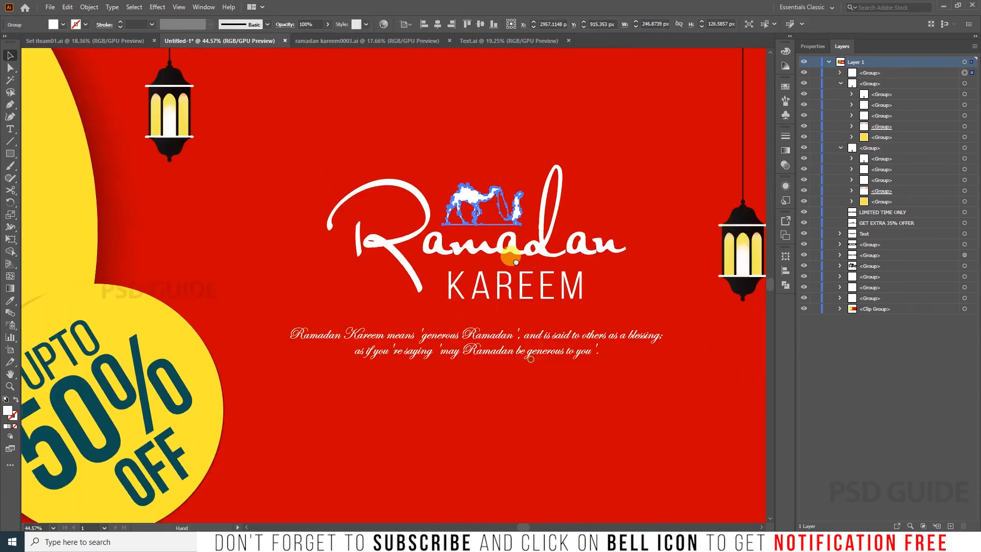
{"action": "scroll", "coordinate": [485, 439], "scroll_direction": "down", "scroll_amount": 2}
{"action": "left_click_drag", "start_coordinate": [482, 449], "coordinate": [517, 317]}
{"action": "left_click", "coordinate": [510, 443]}
{"action": "scroll", "coordinate": [506, 440], "scroll_direction": "down", "scroll_amount": 2}
{"action": "scroll", "coordinate": [491, 266], "scroll_direction": "up", "scroll_amount": 6}
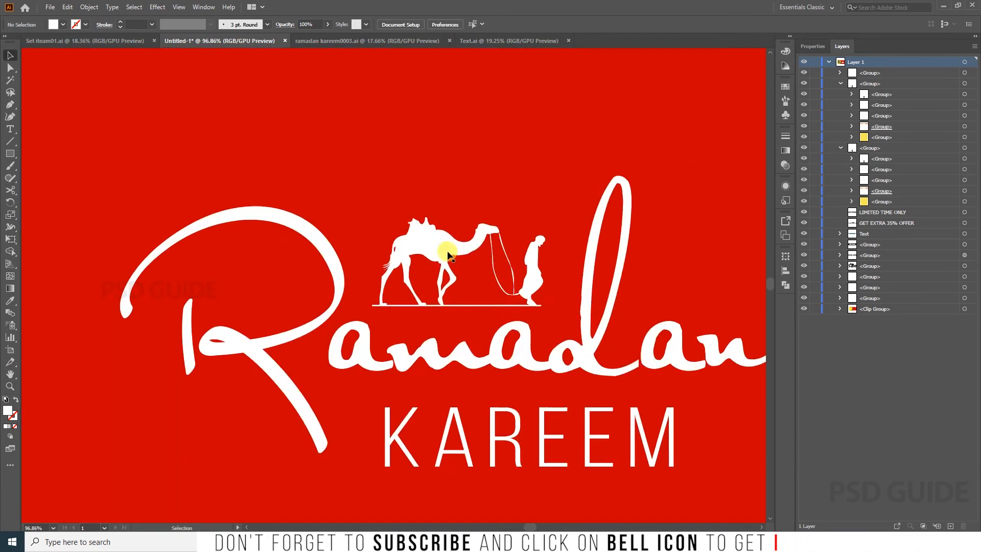
Delete the ground line beneath the camel silhouette and leave the group's isolation
{"action": "double_click", "coordinate": [475, 306]}
{"action": "left_click", "coordinate": [476, 305]}
{"action": "key", "text": "Delete"}
{"action": "key", "text": "Escape"}
{"action": "right_click", "coordinate": [423, 229]}
{"action": "right_click", "coordinate": [400, 238]}
{"action": "left_click", "coordinate": [432, 323]}
{"action": "left_click", "coordinate": [471, 175]}
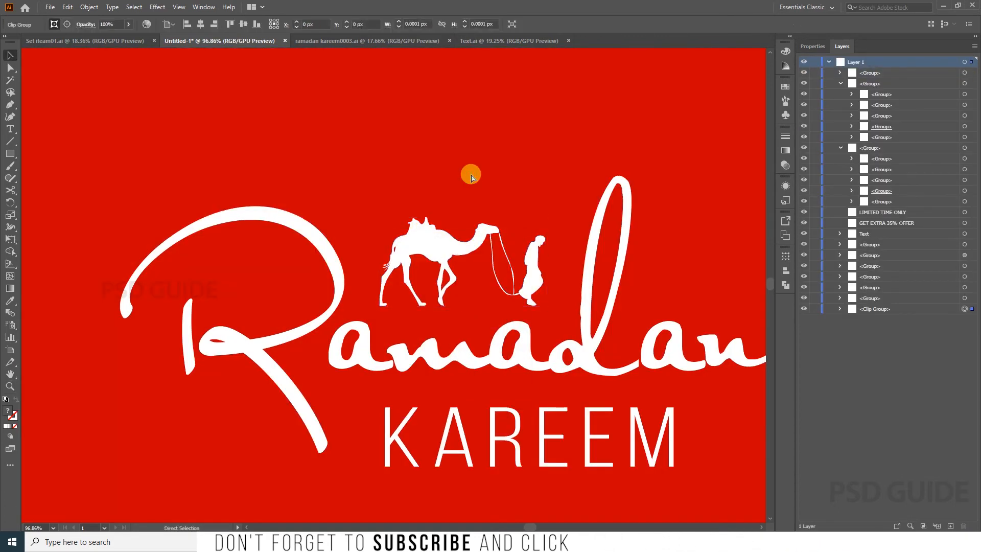
{"action": "key", "text": "ctrl+0"}
Lower the camel silhouette so that it stands on the small letters of "Ramadan"
{"action": "left_click", "coordinate": [499, 250]}
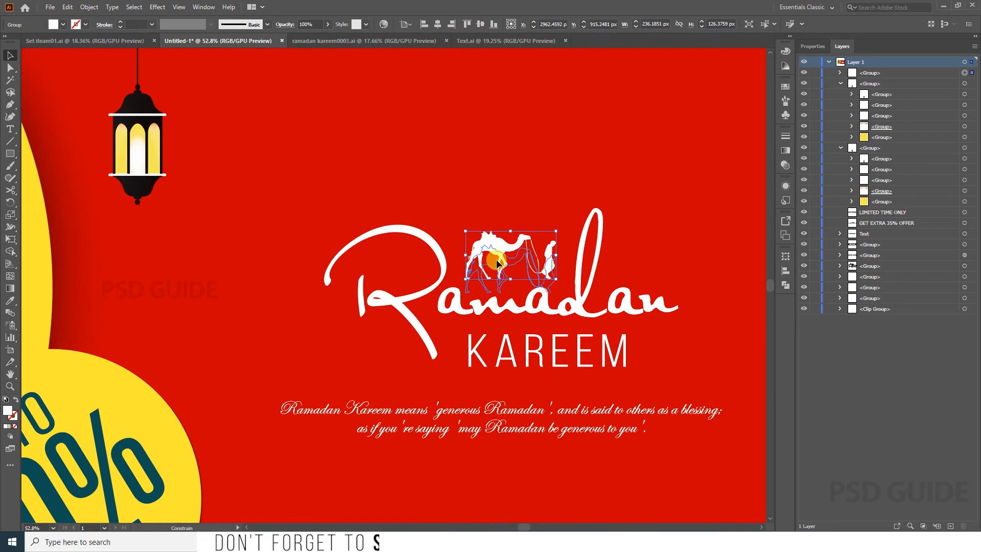
{"action": "left_click_drag", "start_coordinate": [497, 267], "coordinate": [498, 268]}
{"action": "left_click_drag", "start_coordinate": [556, 252], "coordinate": [516, 252]}
{"action": "left_click", "coordinate": [528, 198]}
{"action": "left_click", "coordinate": [537, 201]}
{"action": "key", "text": "ctrl+0"}
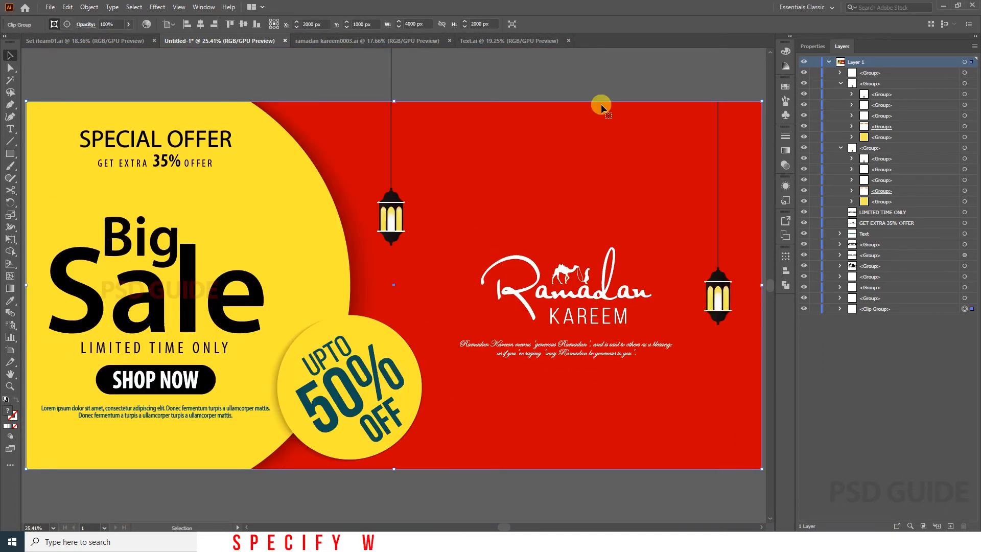
{"action": "key", "text": "ctrl+shift+a"}
Copy the clouds from ramadan kareem0003.ai and try them near the red area's upper right corner and beside the left lantern
{"action": "left_click_drag", "start_coordinate": [659, 162], "coordinate": [634, 147]}
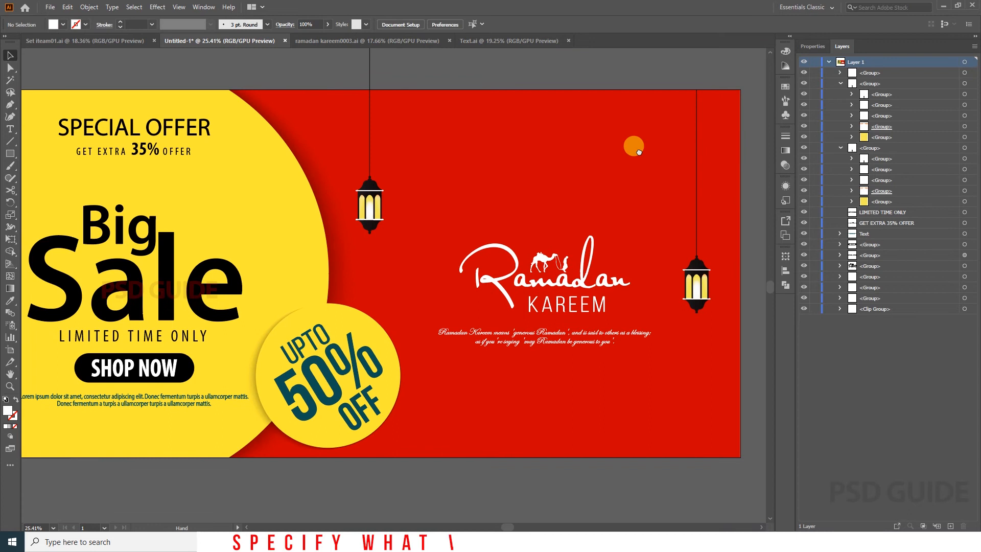
{"action": "left_click", "coordinate": [358, 41]}
{"action": "left_click", "coordinate": [609, 281]}
{"action": "key", "text": "ctrl+c"}
{"action": "left_click", "coordinate": [229, 42]}
{"action": "key", "text": "ctrl+v"}
{"action": "left_click_drag", "start_coordinate": [415, 285], "coordinate": [723, 116]}
{"action": "left_click_drag", "start_coordinate": [314, 187], "coordinate": [325, 254]}
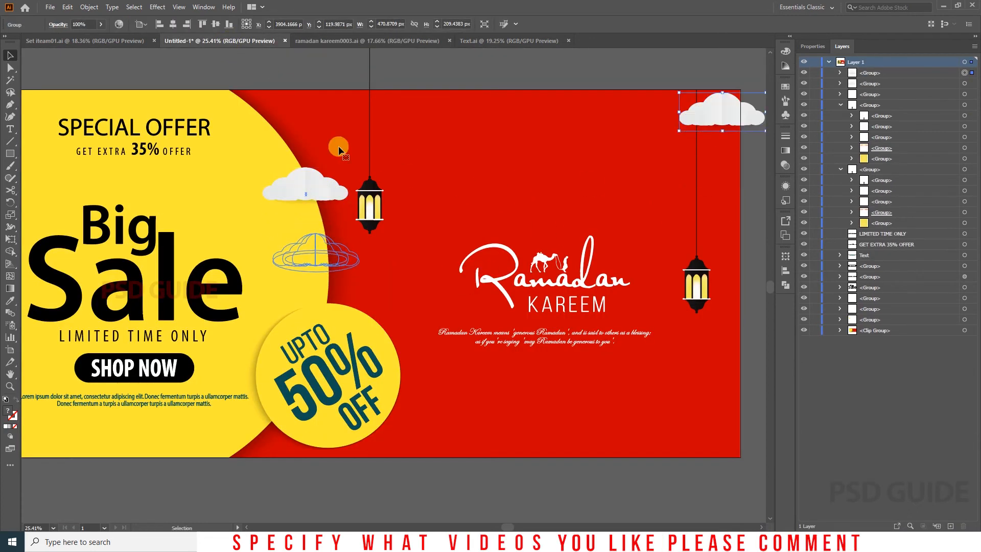
Delete both pasted clouds from the banner
{"action": "left_click", "coordinate": [349, 74]}
{"action": "key", "text": "z"}
{"action": "left_click_drag", "start_coordinate": [375, 139], "coordinate": [289, 206]}
{"action": "left_click_drag", "start_coordinate": [321, 211], "coordinate": [375, 209]}
{"action": "key", "text": "Delete"}
{"action": "left_click", "coordinate": [680, 159]}
{"action": "key", "text": "Delete"}
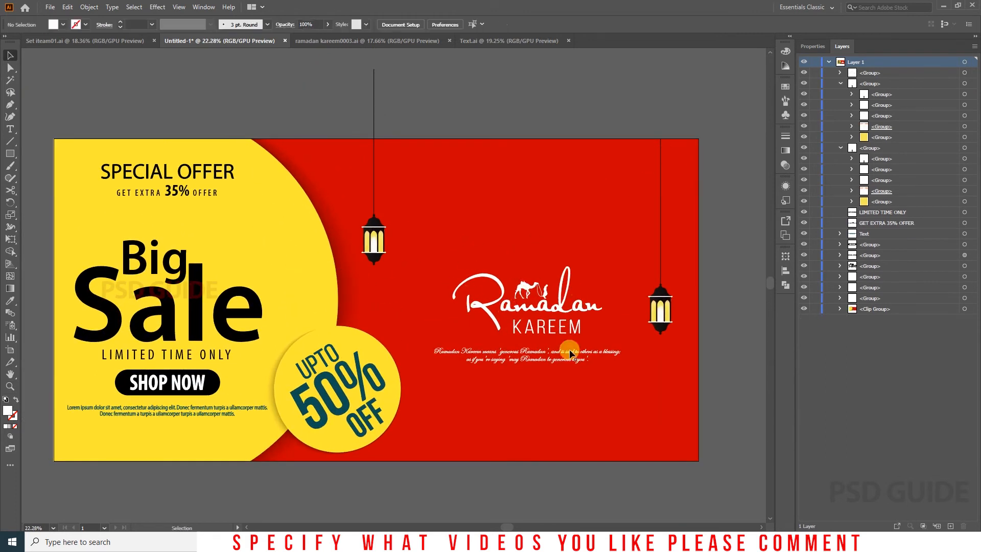
Enlarge the "Ramadan Kareem" title and the camel silhouette together and shift them slightly upward
{"action": "left_click", "coordinate": [548, 309]}
{"action": "left_click", "coordinate": [544, 294], "text": "shift"}
{"action": "left_click_drag", "start_coordinate": [602, 266], "coordinate": [674, 221], "text": "alt+shift"}
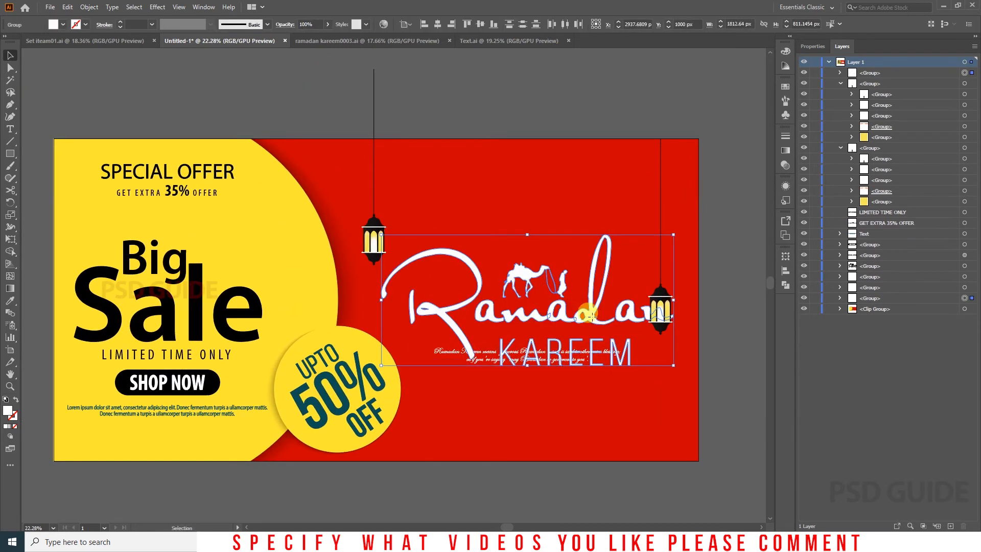
{"action": "left_click_drag", "start_coordinate": [588, 313], "coordinate": [577, 296]}
{"action": "left_click_drag", "start_coordinate": [661, 218], "coordinate": [654, 222], "text": "alt+shift"}
Delete both hanging lanterns from the red area
{"action": "left_click", "coordinate": [660, 300]}
{"action": "key", "text": "Delete"}
{"action": "left_click", "coordinate": [374, 241]}
{"action": "key", "text": "Delete"}
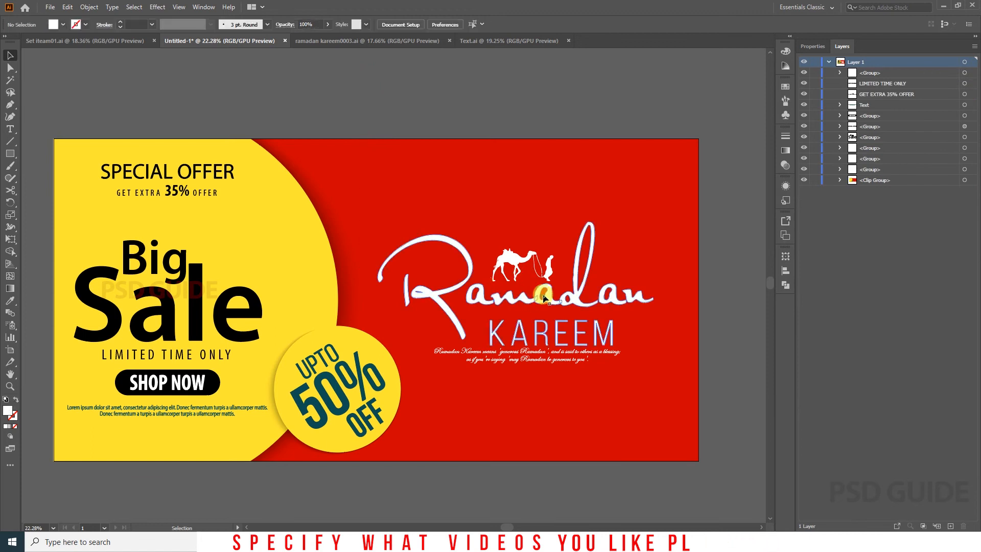
Raise the title slightly above the caption and refit the camel silhouette's size and position on the letters of "Ramadan"
{"action": "left_click", "coordinate": [544, 286]}
{"action": "left_click_drag", "start_coordinate": [506, 262], "coordinate": [505, 247], "text": "shift"}
{"action": "left_click", "coordinate": [555, 107]}
{"action": "left_click_drag", "start_coordinate": [543, 204], "coordinate": [659, 184], "text": "ctrl"}
{"action": "left_click", "coordinate": [555, 302]}
{"action": "left_click_drag", "start_coordinate": [565, 270], "coordinate": [543, 281], "text": "alt+shift"}
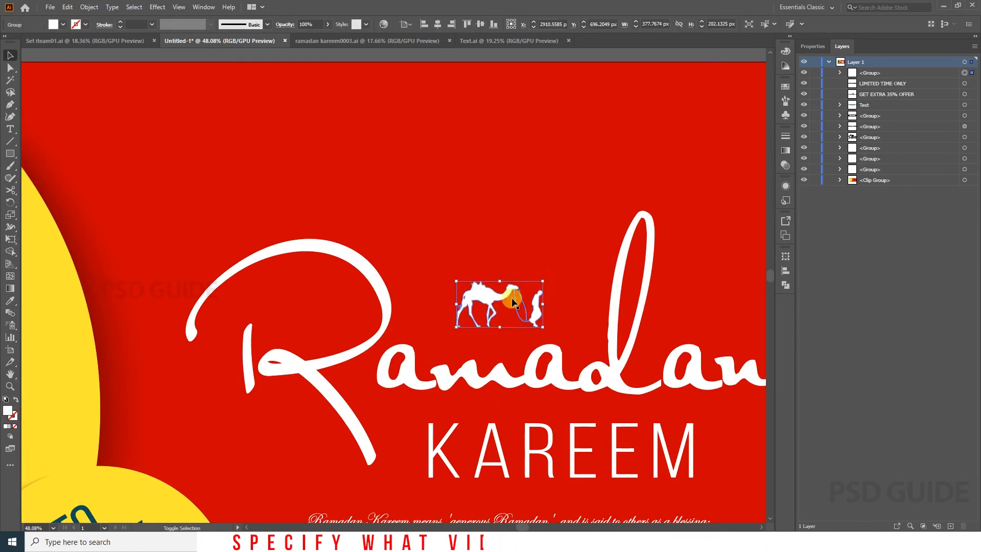
{"action": "left_click_drag", "start_coordinate": [473, 342], "coordinate": [473, 343]}
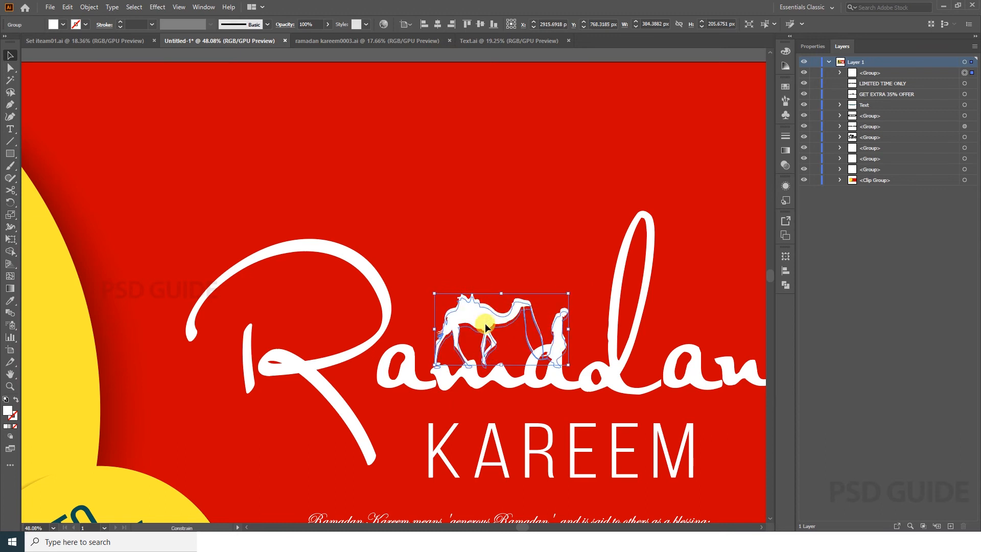
{"action": "left_click_drag", "start_coordinate": [580, 294], "coordinate": [580, 293], "text": "shift"}
{"action": "left_click_drag", "start_coordinate": [633, 148], "coordinate": [539, 153], "text": "ctrl"}
{"action": "left_click", "coordinate": [555, 480]}
Enlarge the title and camel silhouette together to about 1855 px wide
{"action": "left_click_drag", "start_coordinate": [650, 385], "coordinate": [550, 342]}
{"action": "left_click_drag", "start_coordinate": [626, 331], "coordinate": [575, 327]}
{"action": "left_click", "coordinate": [538, 274]}
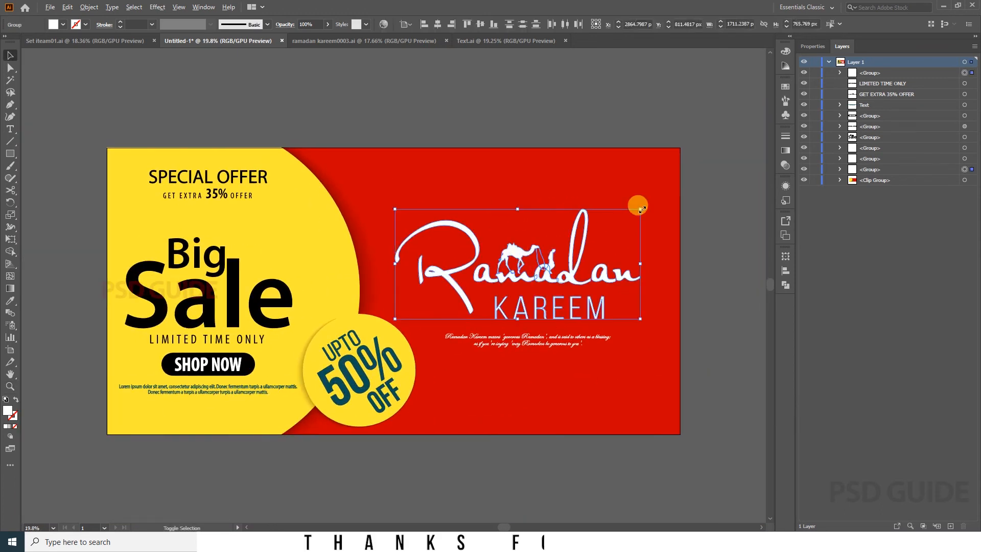
{"action": "left_click_drag", "start_coordinate": [639, 206], "coordinate": [647, 199], "text": "alt+shift"}
Hide the white "Ramadan Kareem" title, its camel silhouette and the caption lines
{"action": "left_click", "coordinate": [638, 123]}
{"action": "left_click", "coordinate": [525, 256]}
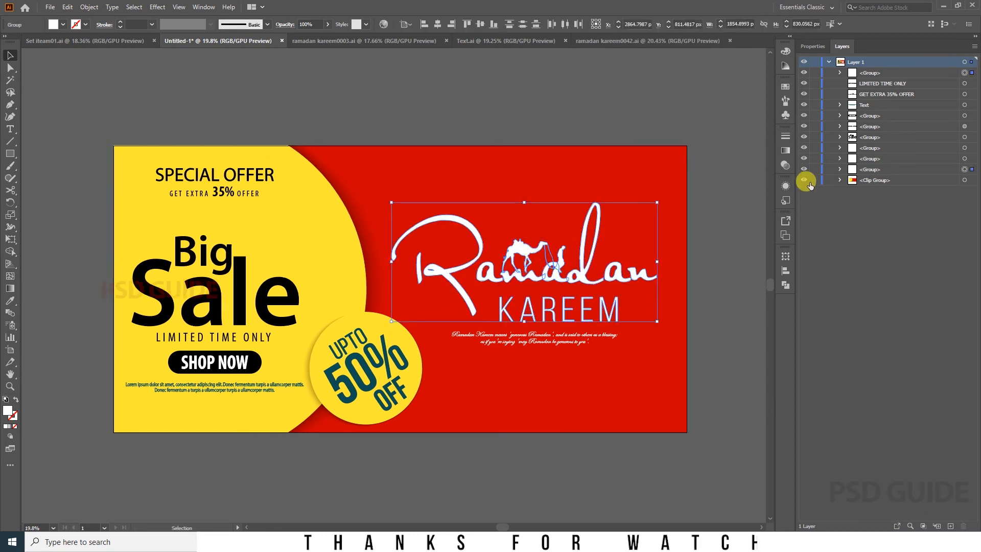
{"action": "left_click_drag", "start_coordinate": [804, 169], "coordinate": [803, 160]}
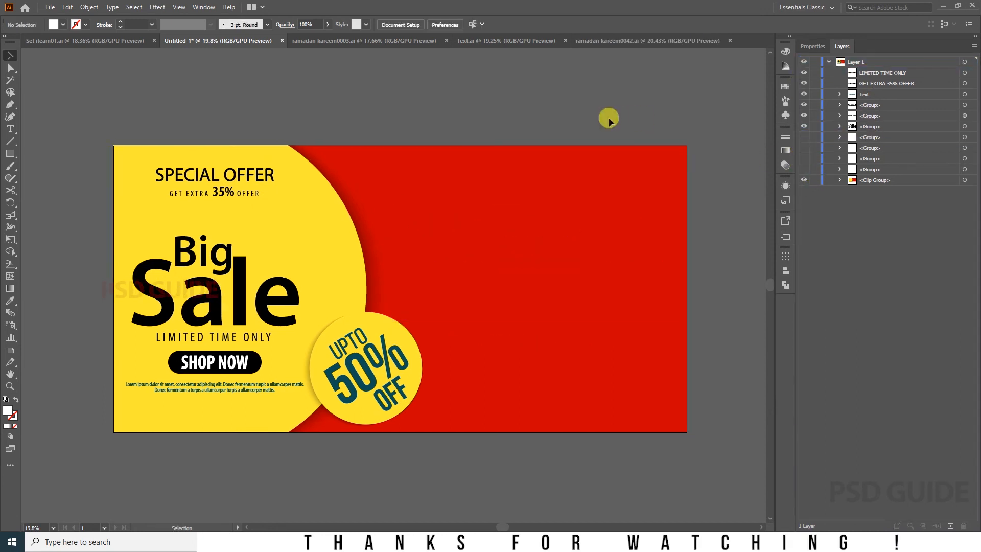
Copy the dark "Ramadan Kareem" title with its camel, crescent and star from ramadan kareem0042.ai onto the banner's red area
{"action": "left_click", "coordinate": [647, 40]}
{"action": "double_click", "coordinate": [452, 209]}
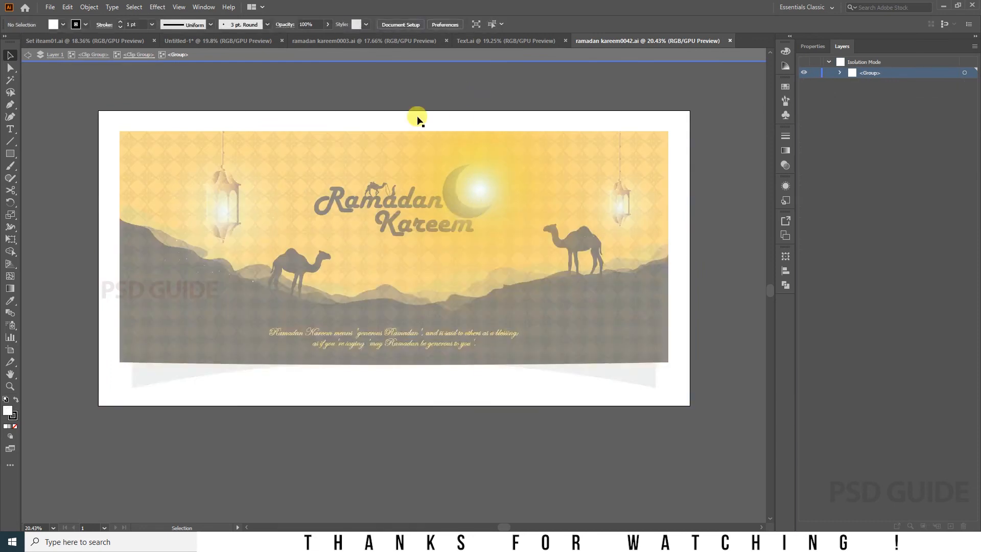
{"action": "double_click", "coordinate": [436, 434]}
{"action": "left_click", "coordinate": [378, 195]}
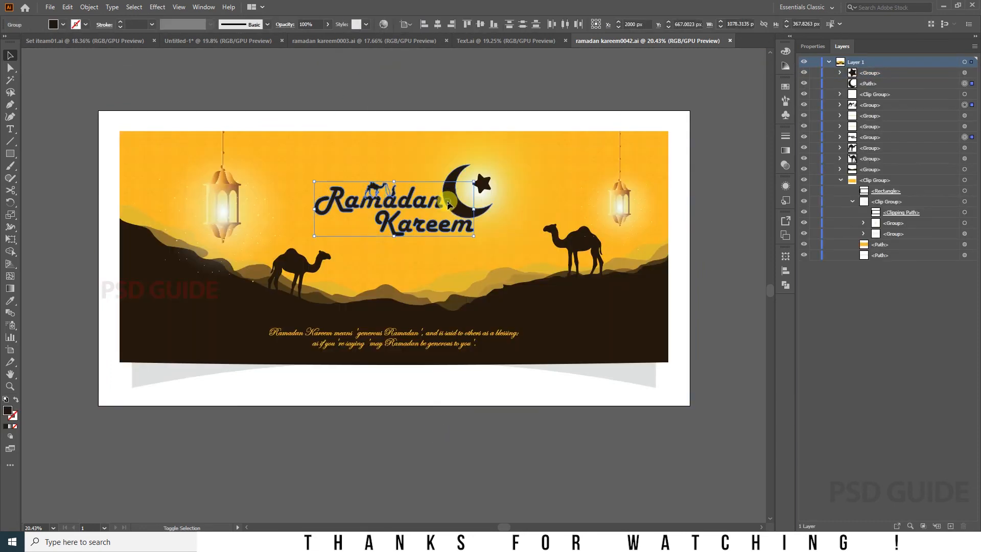
{"action": "left_click_drag", "start_coordinate": [378, 196], "coordinate": [556, 282]}
Enlarge the pasted title artwork and adjust the crescent's position at the end of "Ramadan"
{"action": "left_click_drag", "start_coordinate": [607, 250], "coordinate": [638, 224]}
{"action": "left_click", "coordinate": [691, 251]}
{"action": "mouse_move", "coordinate": [594, 282]}
{"action": "left_mouse_down"}
{"action": "mouse_move", "coordinate": [606, 272]}
{"action": "mouse_move", "coordinate": [598, 280]}
{"action": "left_mouse_up"}
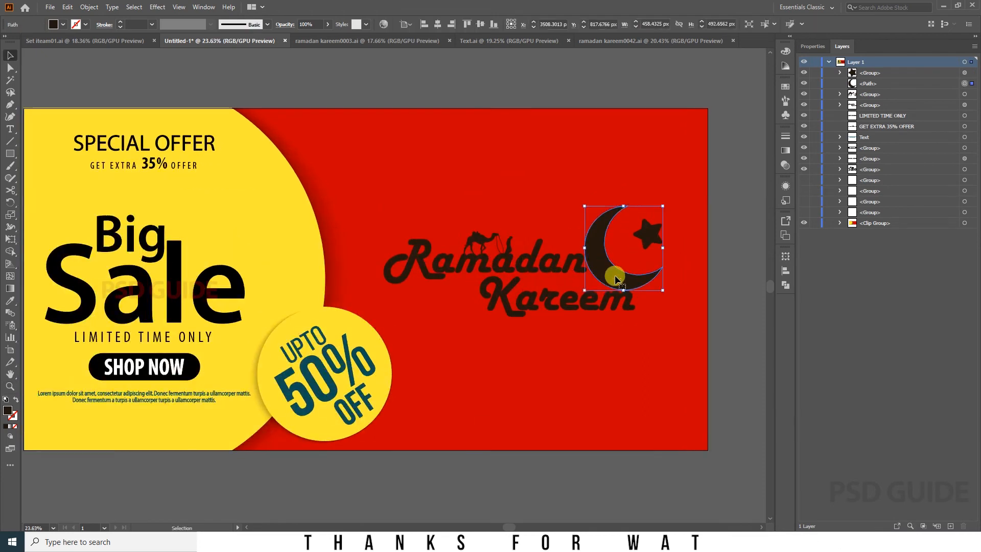
{"action": "key", "text": "z"}
{"action": "left_click", "coordinate": [606, 258]}
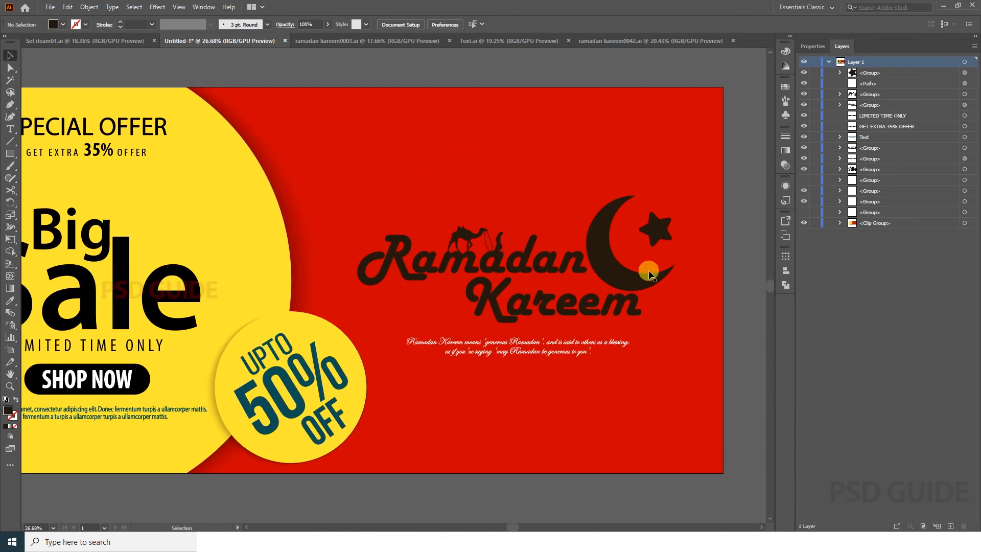
Move the two restored white caption lines up beneath "Kareem" and enlarge them
{"action": "left_click", "coordinate": [553, 345]}
{"action": "left_click_drag", "start_coordinate": [558, 334], "coordinate": [558, 334]}
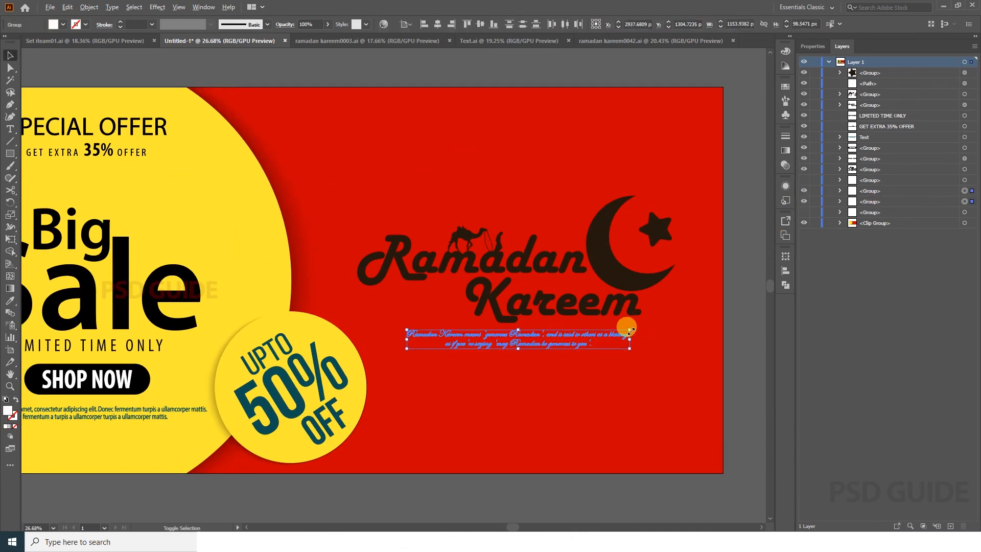
{"action": "left_click_drag", "start_coordinate": [629, 329], "coordinate": [646, 317]}
{"action": "left_click", "coordinate": [558, 374]}
{"action": "left_click_drag", "start_coordinate": [567, 360], "coordinate": [570, 350]}
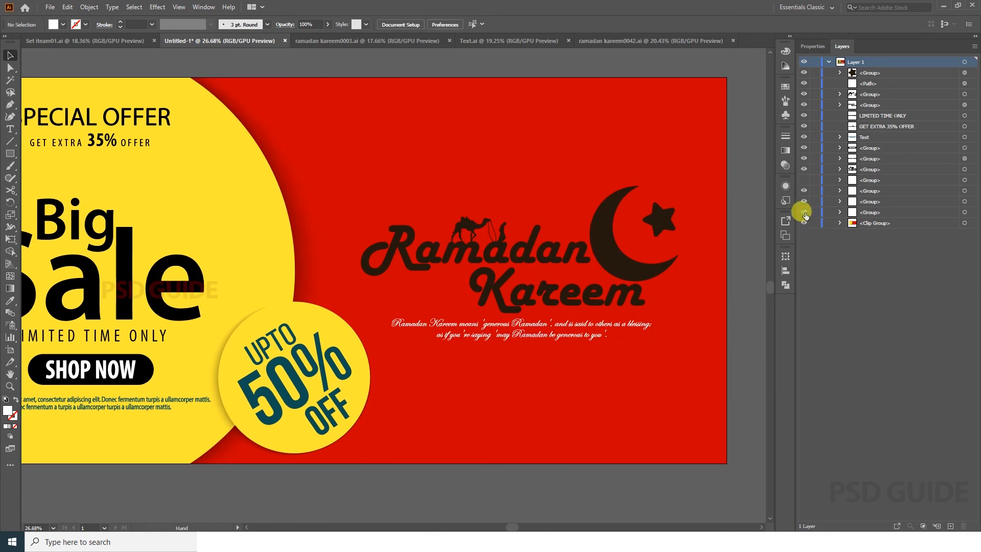
Delete the hidden white title and white camel groups left over from the earlier Ramadan artwork
{"action": "left_click", "coordinate": [804, 212]}
{"action": "left_click", "coordinate": [804, 212]}
{"action": "left_click", "coordinate": [804, 180]}
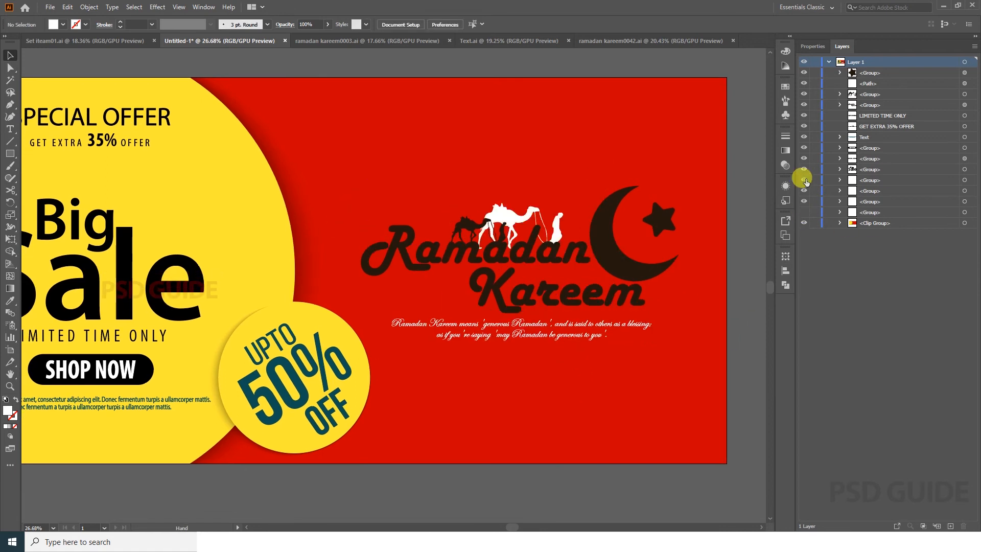
{"action": "left_click", "coordinate": [804, 180]}
{"action": "left_click", "coordinate": [874, 180]}
{"action": "left_click", "coordinate": [963, 525]}
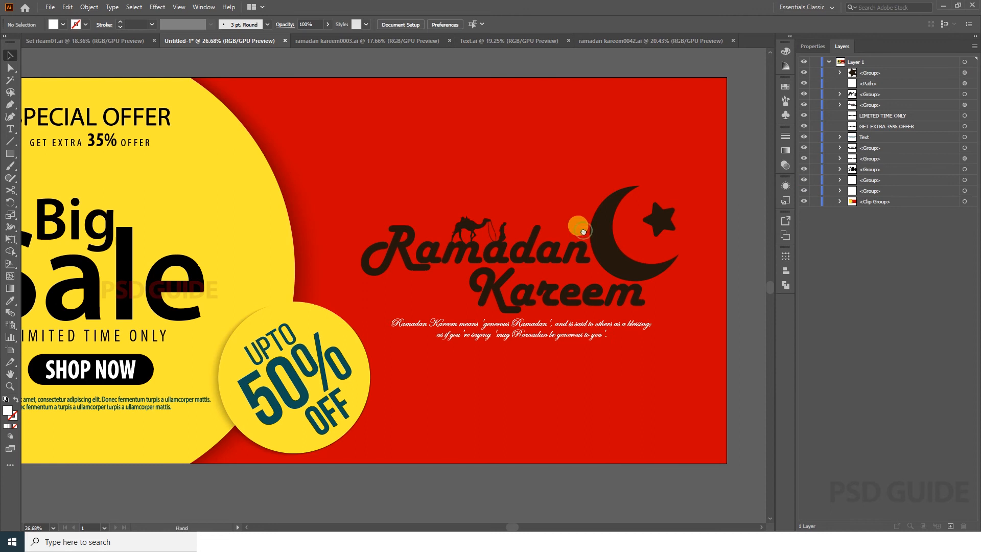
Shift the large yellow circle and its shadow inside the clip group right to widen the banner's yellow area
{"action": "scroll", "coordinate": [583, 231], "scroll_direction": "down", "scroll_amount": 2}
{"action": "double_click", "coordinate": [270, 221]}
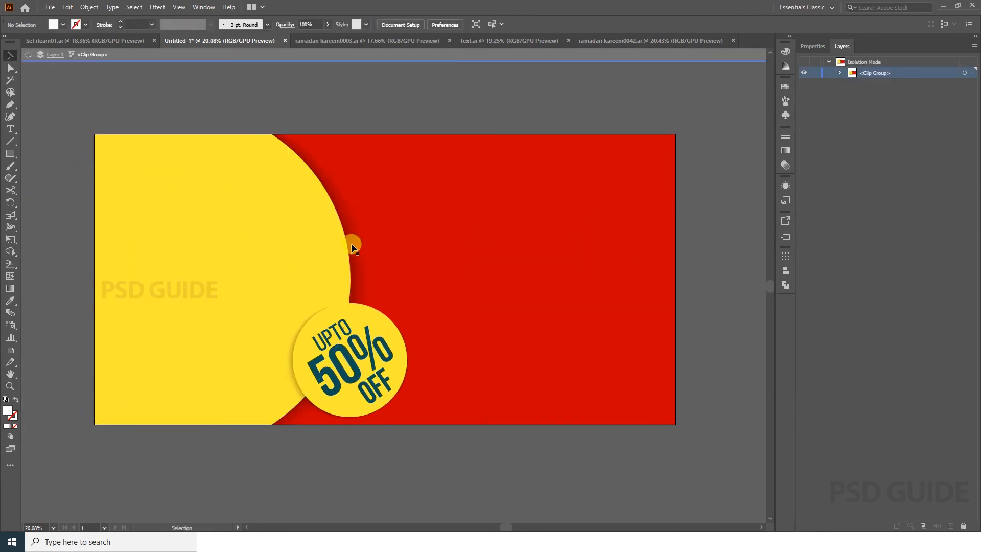
{"action": "left_click", "coordinate": [313, 232]}
{"action": "left_click_drag", "start_coordinate": [375, 106], "coordinate": [413, 125]}
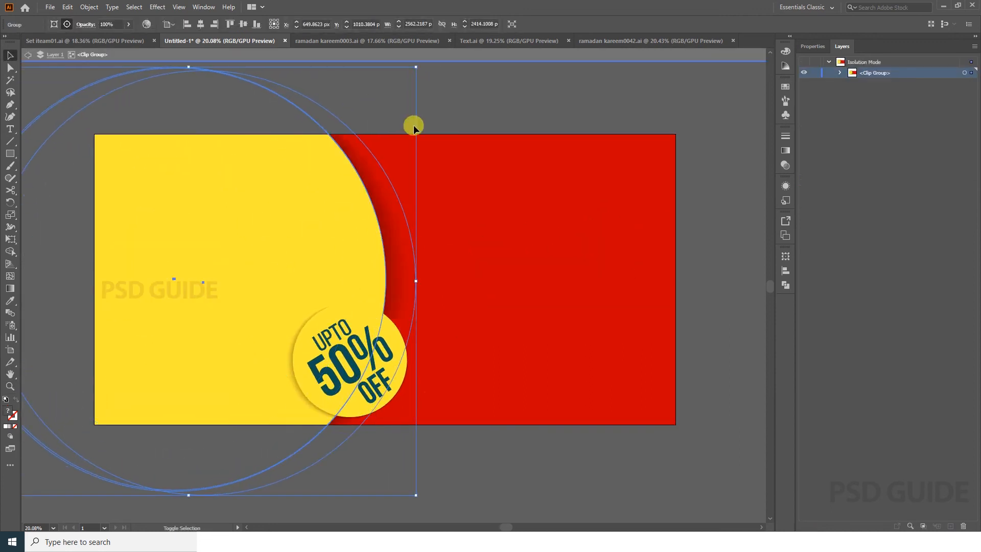
{"action": "left_click_drag", "start_coordinate": [246, 319], "coordinate": [292, 318]}
{"action": "left_click", "coordinate": [573, 105]}
Move the "UPTO 50% OFF" badge with its circle and shadow right onto the yellow area's new edge
{"action": "left_click", "coordinate": [360, 344]}
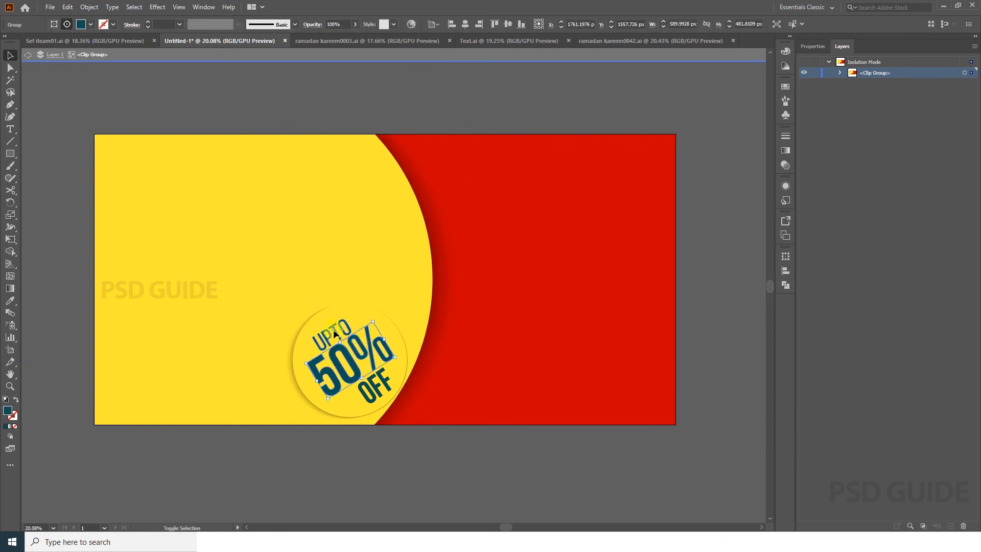
{"action": "left_click", "coordinate": [302, 377], "text": "shift"}
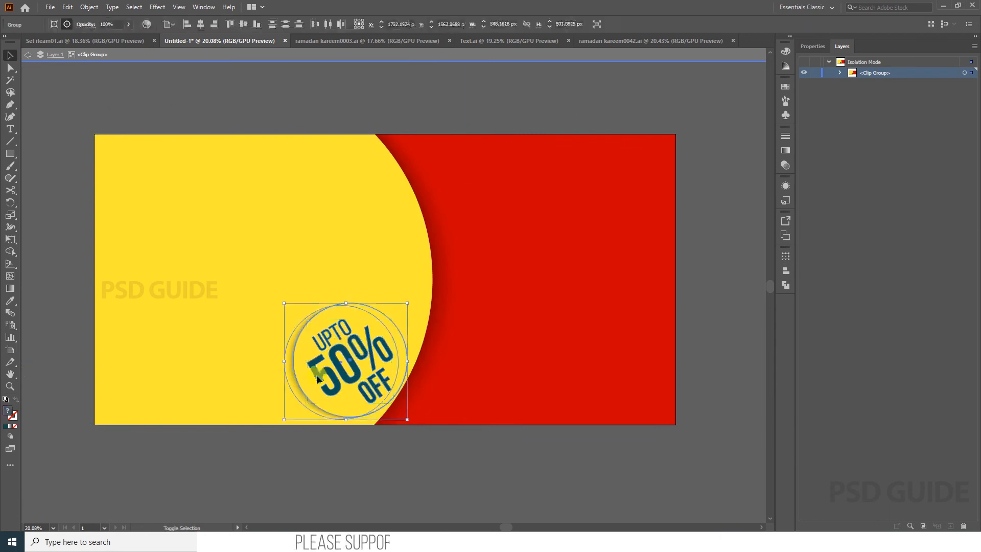
{"action": "left_click_drag", "start_coordinate": [354, 373], "coordinate": [402, 374]}
{"action": "left_click_drag", "start_coordinate": [407, 373], "coordinate": [412, 368]}
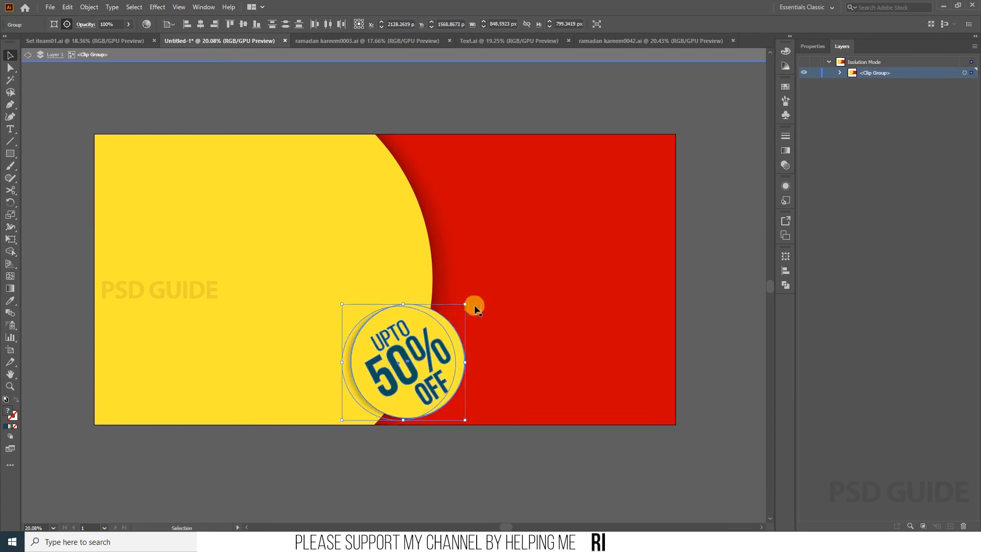
{"action": "double_click", "coordinate": [553, 473]}
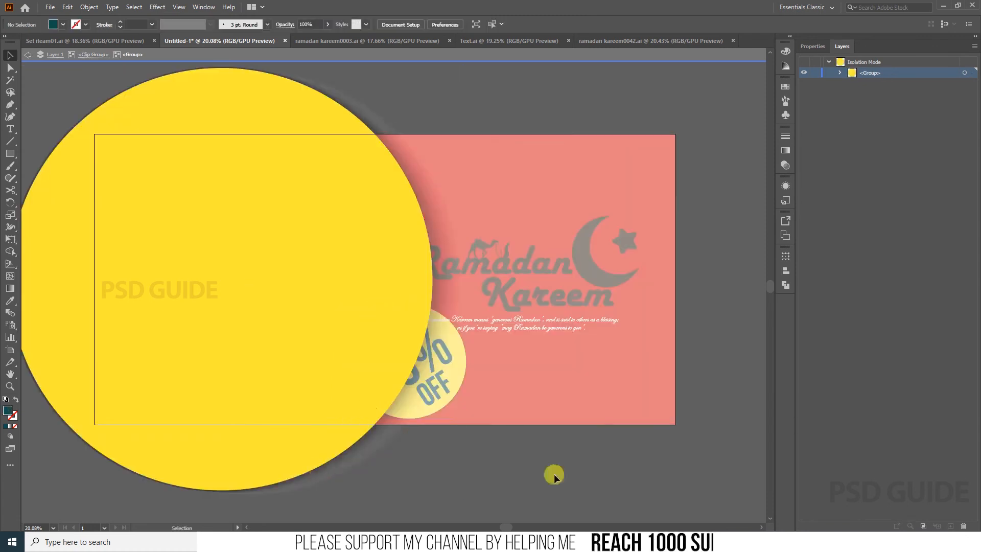
Scale down the "Ramadan Kareem" title with its camel, crescent and star and move it right within the red area
{"action": "left_click", "coordinate": [506, 269]}
{"action": "left_click", "coordinate": [498, 249], "text": "shift"}
{"action": "left_click", "coordinate": [584, 255], "text": "shift"}
{"action": "left_click", "coordinate": [621, 242], "text": "shift"}
{"action": "left_click_drag", "start_coordinate": [639, 215], "coordinate": [617, 223]}
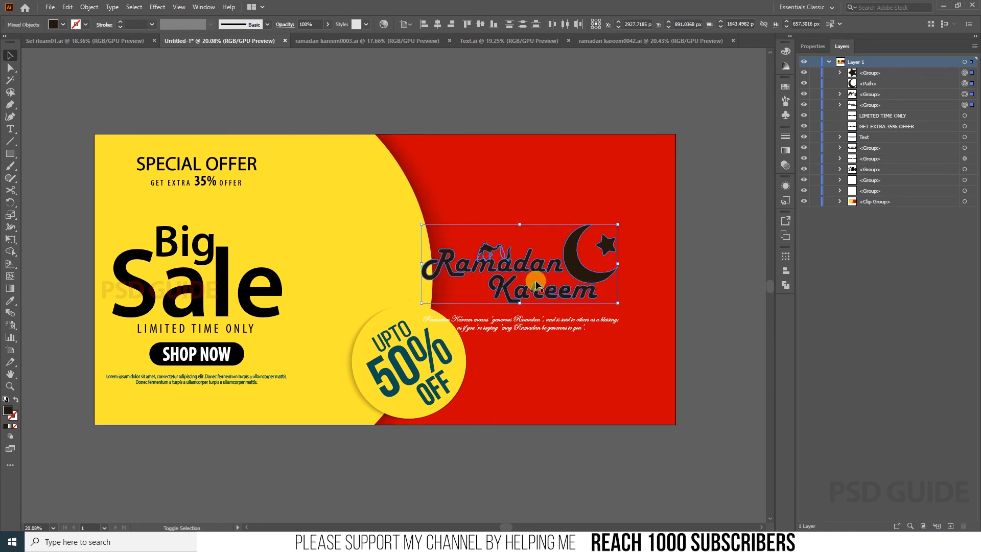
{"action": "left_click_drag", "start_coordinate": [534, 283], "coordinate": [560, 283]}
{"action": "left_click_drag", "start_coordinate": [643, 225], "coordinate": [633, 229]}
{"action": "left_click_drag", "start_coordinate": [606, 276], "coordinate": [645, 261]}
Move the two caption lines right beneath the title and align them with "Ramadan Kareem" on a common horizontal centre
{"action": "left_click", "coordinate": [527, 338]}
{"action": "left_click", "coordinate": [529, 348], "text": "shift"}
{"action": "left_click_drag", "start_coordinate": [530, 347], "coordinate": [583, 333]}
{"action": "left_click", "coordinate": [517, 286], "text": "shift"}
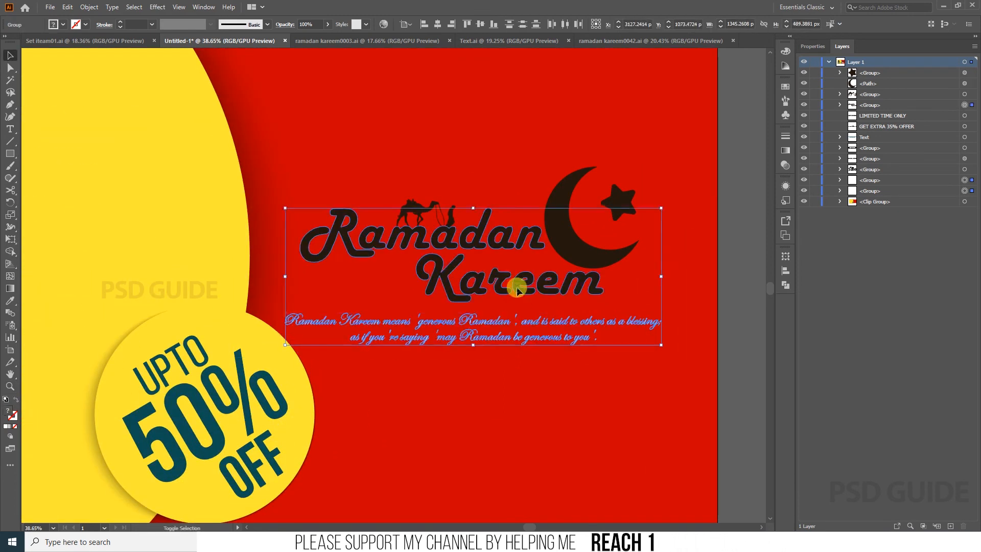
{"action": "left_click_drag", "start_coordinate": [469, 261], "coordinate": [469, 269]}
{"action": "left_click", "coordinate": [437, 24]}
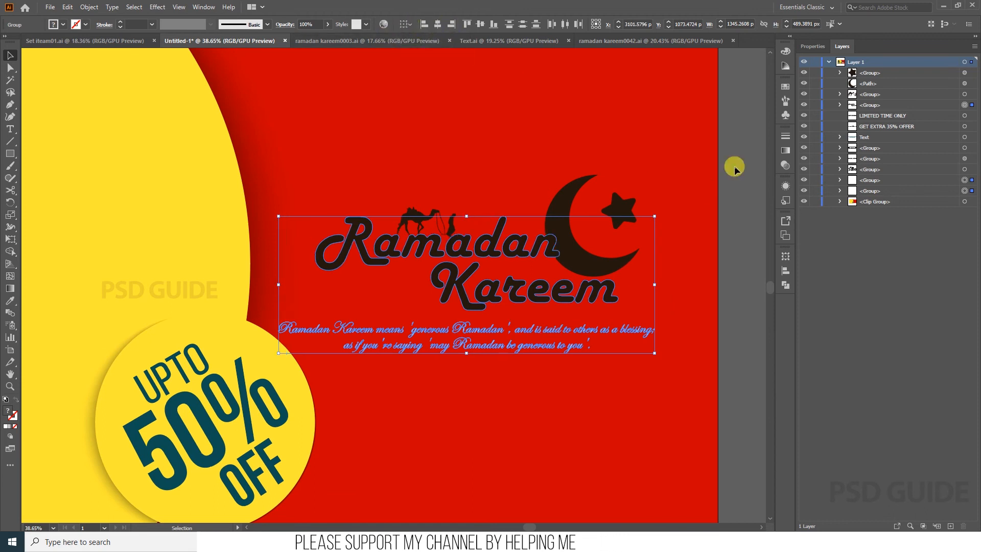
{"action": "left_click", "coordinate": [734, 167]}
Move the crescent, star and camel right to restore their positions on the recentred "Ramadan Kareem" title
{"action": "left_click_drag", "start_coordinate": [664, 209], "coordinate": [647, 225]}
{"action": "left_click", "coordinate": [560, 277]}
{"action": "left_click", "coordinate": [602, 225], "text": "shift"}
{"action": "mouse_move", "coordinate": [562, 273]}
{"action": "left_mouse_down"}
{"action": "mouse_move", "coordinate": [593, 265]}
{"action": "mouse_move", "coordinate": [564, 279]}
{"action": "left_mouse_up"}
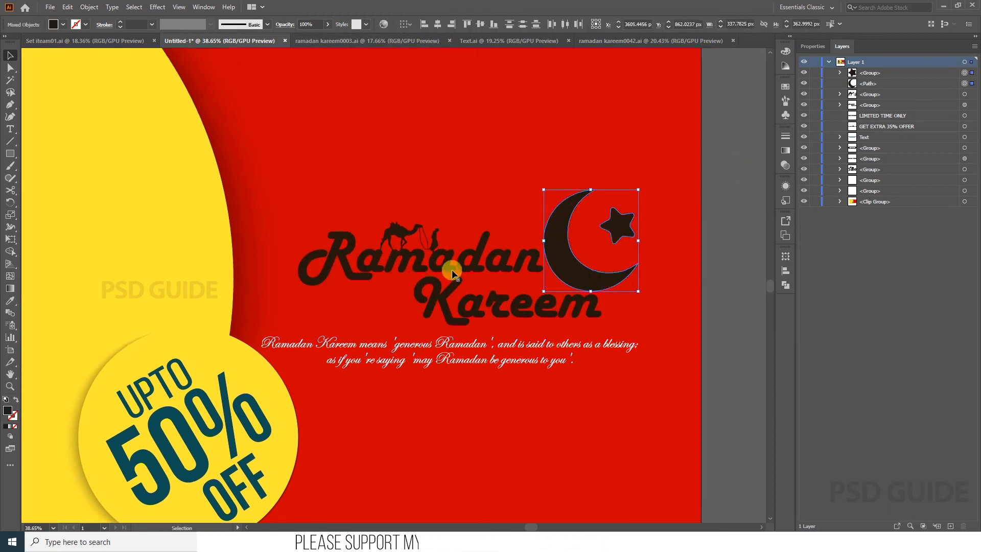
{"action": "left_click_drag", "start_coordinate": [451, 217], "coordinate": [603, 218]}
{"action": "left_click_drag", "start_coordinate": [398, 311], "coordinate": [447, 304]}
{"action": "left_click_drag", "start_coordinate": [493, 331], "coordinate": [217, 331]}
{"action": "left_click", "coordinate": [706, 322]}
Move all the sale texts and the "SHOP NOW" button together right to centre them in the yellow area
{"action": "left_click_drag", "start_coordinate": [399, 361], "coordinate": [552, 339]}
{"action": "left_click_drag", "start_coordinate": [513, 336], "coordinate": [487, 336]}
{"action": "left_click_drag", "start_coordinate": [276, 334], "coordinate": [279, 331]}
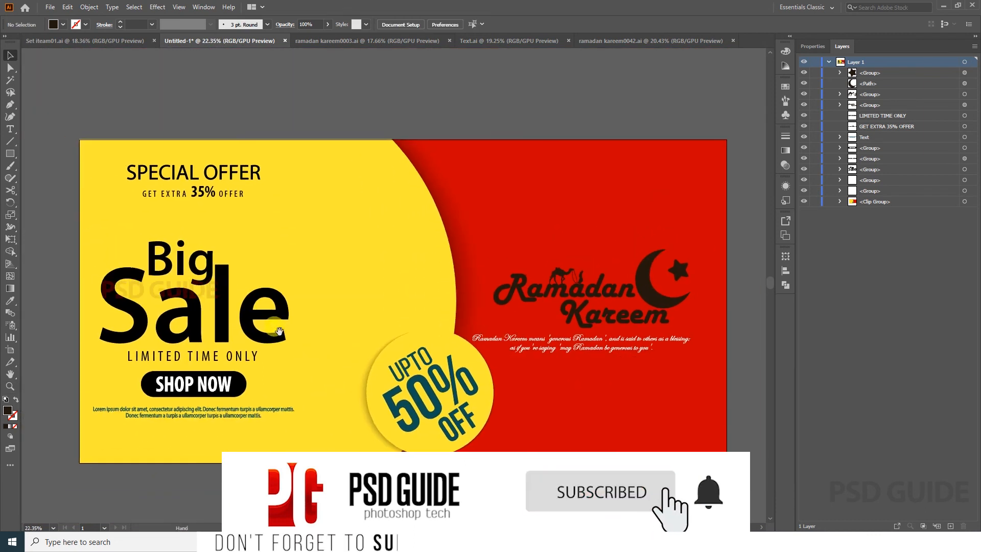
{"action": "left_click", "coordinate": [236, 410]}
{"action": "left_click", "coordinate": [230, 384], "text": "shift"}
{"action": "left_click", "coordinate": [240, 357], "text": "shift"}
{"action": "left_click", "coordinate": [221, 312], "text": "shift"}
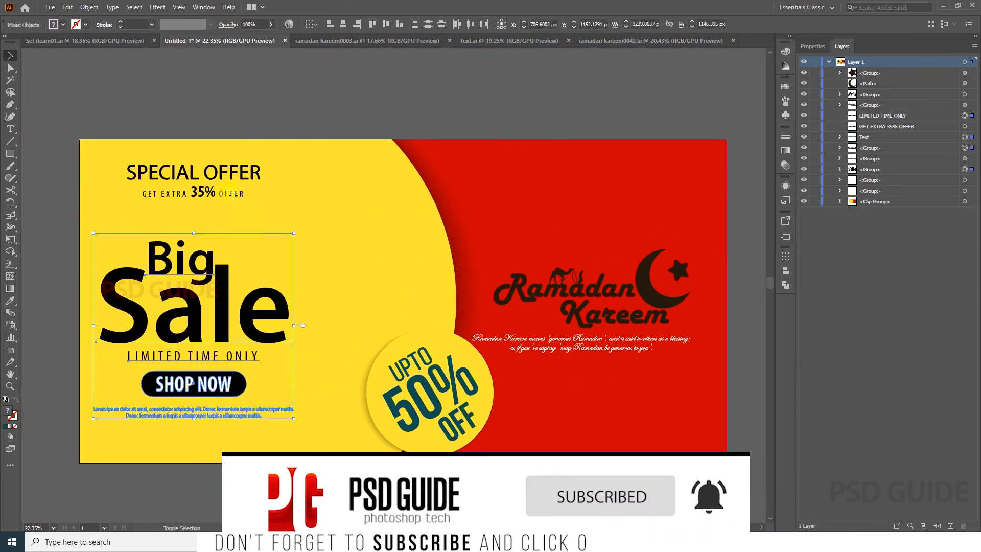
{"action": "left_click", "coordinate": [233, 195], "text": "shift"}
{"action": "left_click", "coordinate": [240, 174], "text": "shift"}
{"action": "left_click_drag", "start_coordinate": [226, 323], "coordinate": [274, 321]}
{"action": "left_click", "coordinate": [329, 105]}
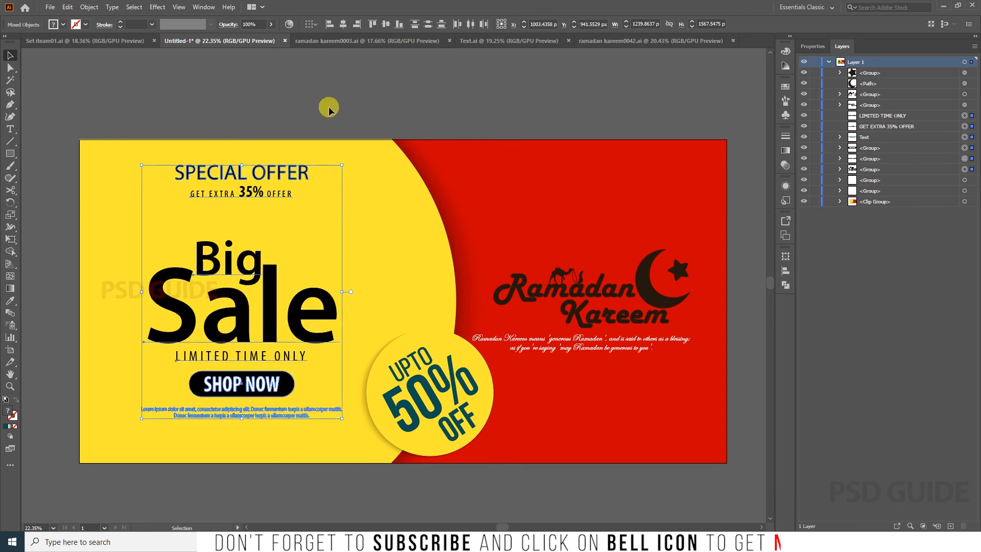
Enlarge the "SHOP NOW" button and the Lorem ipsum lines and move them down
{"action": "left_click", "coordinate": [230, 415]}
{"action": "left_click", "coordinate": [257, 388], "text": "shift"}
{"action": "left_click_drag", "start_coordinate": [242, 418], "coordinate": [242, 423]}
{"action": "left_click_drag", "start_coordinate": [271, 390], "coordinate": [271, 408]}
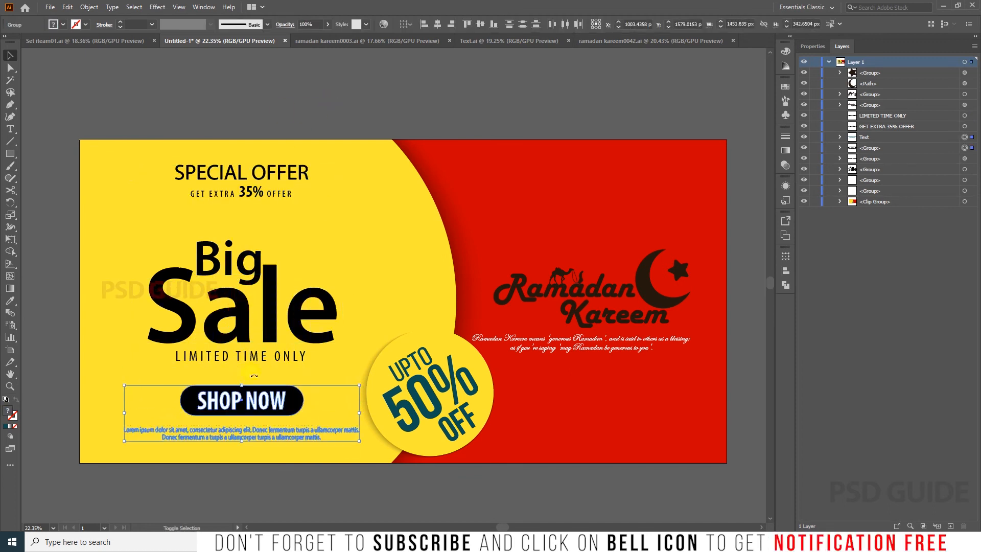
Enlarge "Big Sale" and "LIMITED TIME ONLY" together to fill the space above the "SHOP NOW" button
{"action": "left_click", "coordinate": [273, 356]}
{"action": "left_click", "coordinate": [294, 314], "text": "shift"}
{"action": "left_click_drag", "start_coordinate": [341, 234], "coordinate": [370, 215]}
{"action": "left_click_drag", "start_coordinate": [277, 346], "coordinate": [278, 339]}
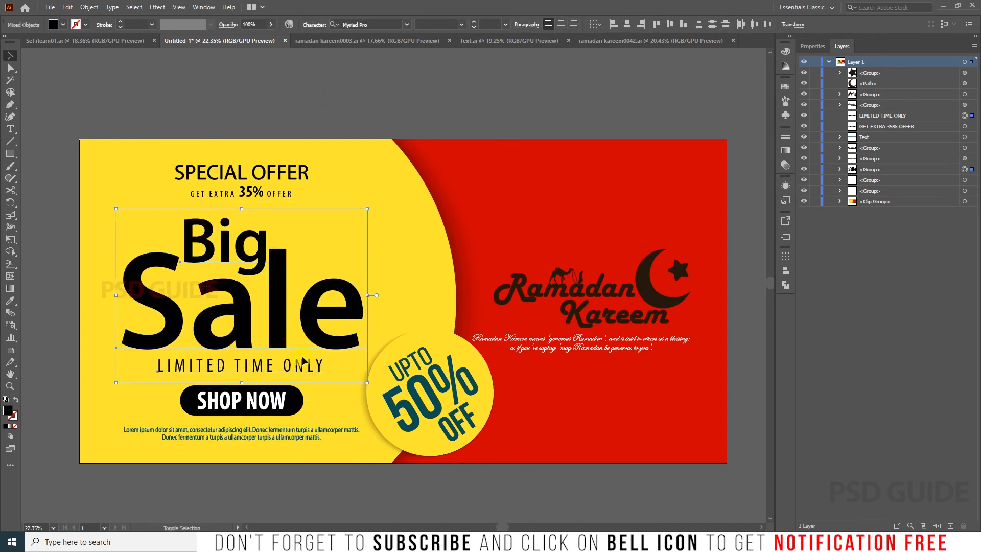
{"action": "left_click", "coordinate": [324, 122]}
{"action": "scroll", "coordinate": [296, 306], "scroll_direction": "left", "scroll_amount": 1}
{"action": "left_click", "coordinate": [316, 365]}
{"action": "left_click", "coordinate": [325, 326], "text": "shift"}
{"action": "left_click", "coordinate": [391, 308], "text": "shift"}
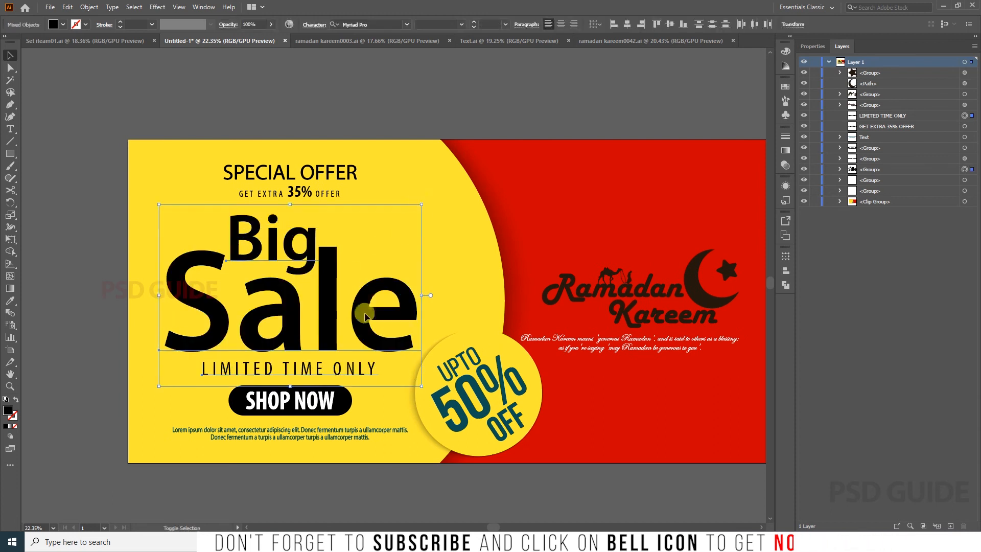
{"action": "left_click_drag", "start_coordinate": [409, 207], "coordinate": [421, 202]}
Slightly enlarge "SPECIAL OFFER" and "GET EXTRA 35% OFFER" and adjust their position above "Big Sale"
{"action": "left_click", "coordinate": [355, 166], "text": "shift"}
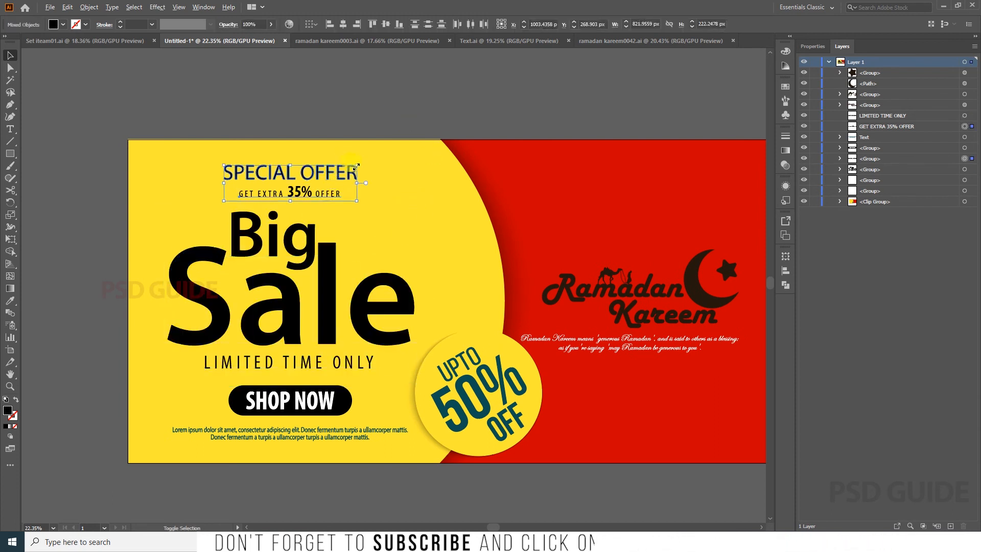
{"action": "left_click", "coordinate": [355, 125]}
{"action": "left_click_drag", "start_coordinate": [505, 217], "coordinate": [443, 218]}
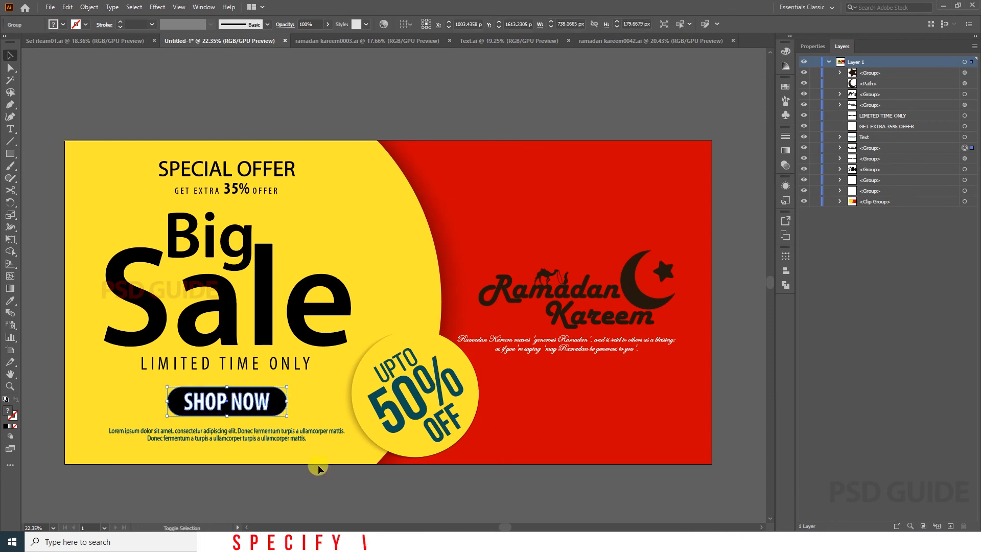
Try editing the corner points of the "SHOP NOW" button and undo the edits
{"action": "left_click_drag", "start_coordinate": [198, 410], "coordinate": [377, 377]}
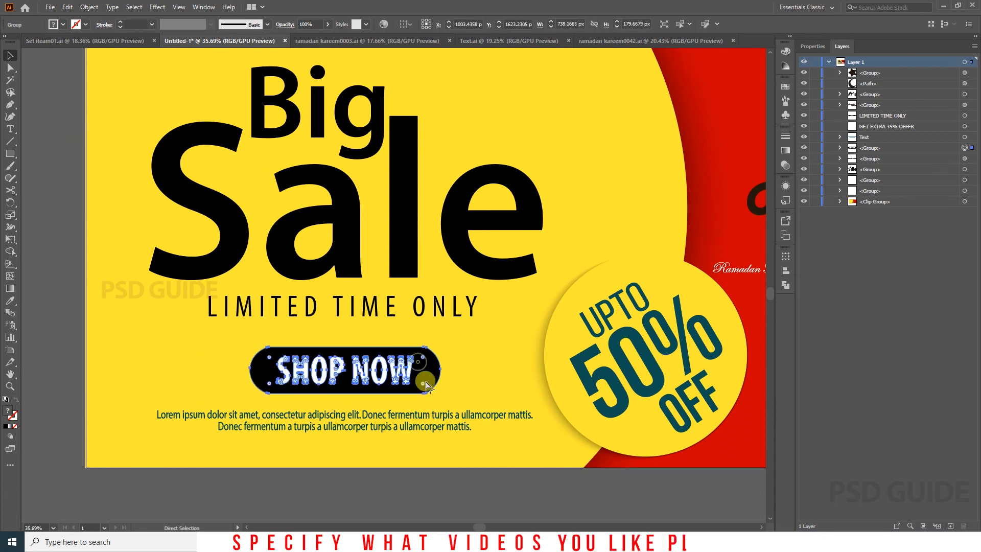
{"action": "key", "text": "ctrl+z"}
{"action": "left_click", "coordinate": [426, 469]}
{"action": "key", "text": "ctrl+z"}
{"action": "key", "text": "ctrl+0"}
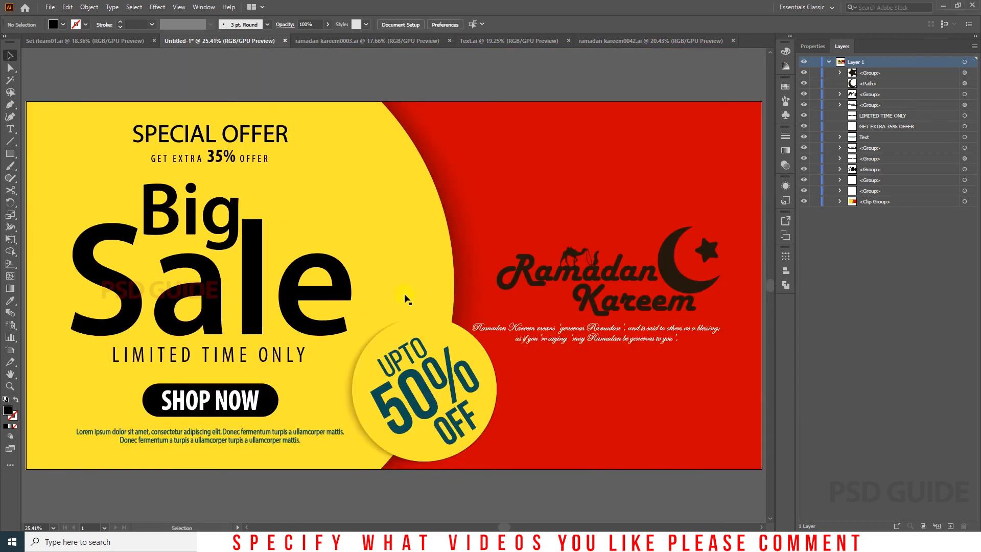
Copy the glowing hanging lantern from ramadan kareem0042.ai onto the banner's red area above the Ramadan Kareem title
{"action": "left_click_drag", "start_coordinate": [521, 270], "coordinate": [498, 305]}
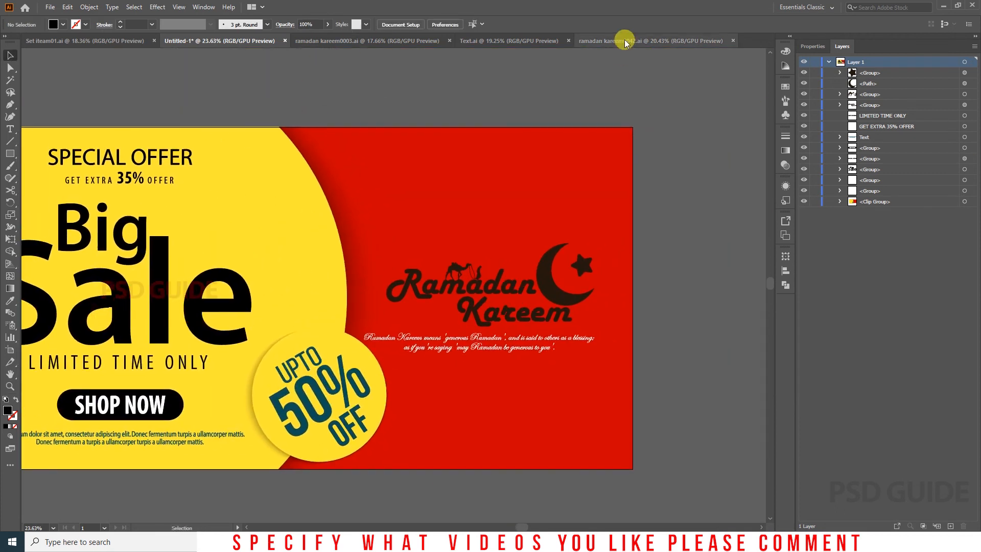
{"action": "left_click", "coordinate": [624, 41]}
{"action": "double_click", "coordinate": [219, 194]}
{"action": "left_click", "coordinate": [207, 41]}
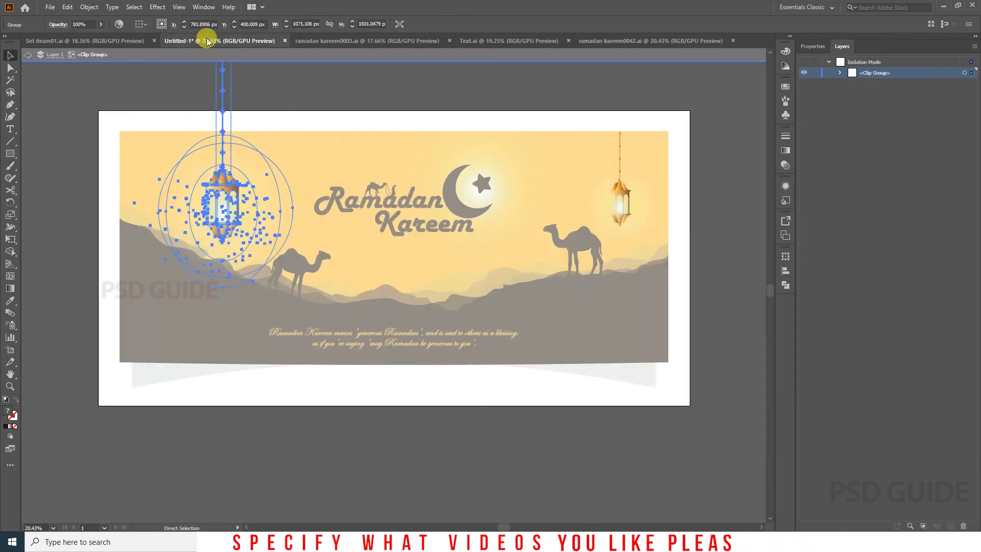
{"action": "key", "text": "ctrl+v"}
{"action": "left_click_drag", "start_coordinate": [398, 298], "coordinate": [488, 213]}
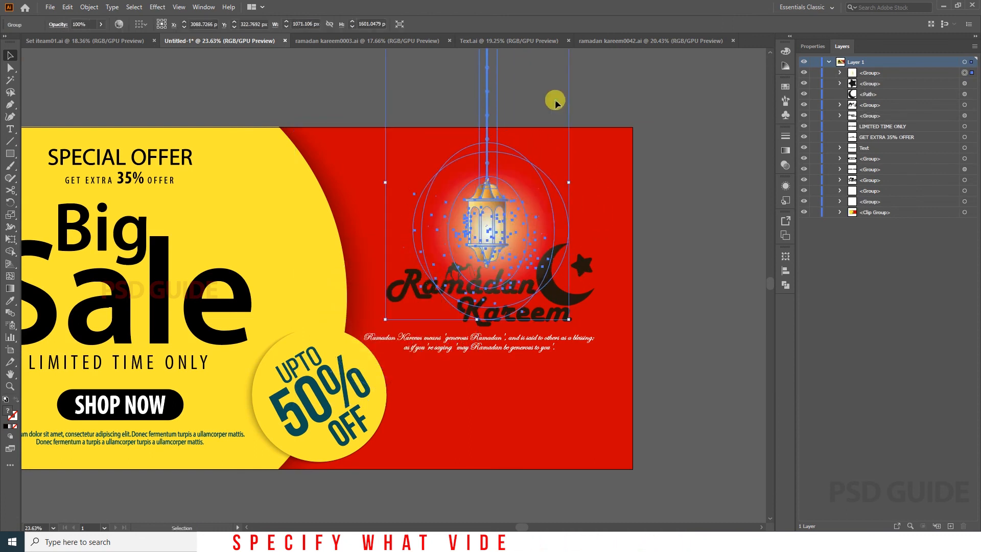
{"action": "left_click", "coordinate": [555, 101]}
Try to select the title artwork behind the lantern by temporarily locking the lantern group
{"action": "left_click_drag", "start_coordinate": [489, 259], "coordinate": [556, 291]}
{"action": "left_click", "coordinate": [465, 355]}
{"action": "left_click", "coordinate": [479, 376]}
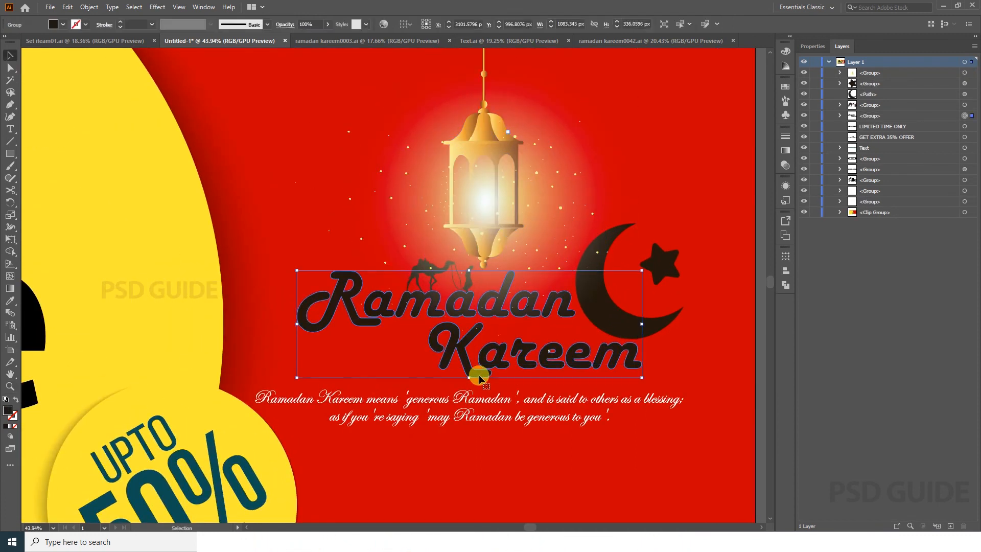
{"action": "left_click", "coordinate": [815, 72]}
{"action": "key", "text": "ctrl+0"}
{"action": "left_click", "coordinate": [504, 229]}
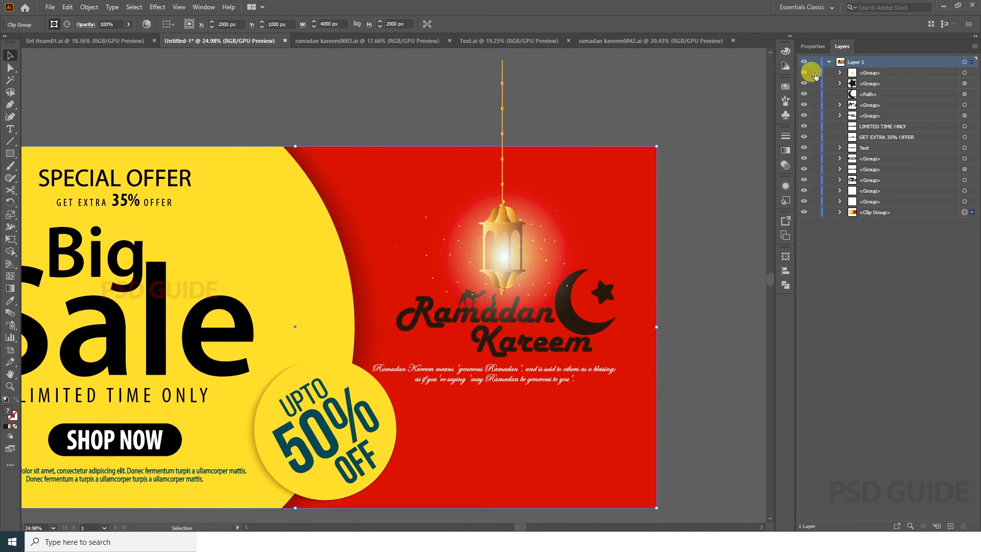
{"action": "left_click", "coordinate": [815, 72]}
Reposition the lantern so it hangs from the banner's top edge above the title, and lock its group
{"action": "left_click", "coordinate": [497, 215]}
{"action": "left_click", "coordinate": [202, 24]}
{"action": "left_click", "coordinate": [344, 94]}
{"action": "left_click_drag", "start_coordinate": [541, 283], "coordinate": [546, 249]}
{"action": "left_click_drag", "start_coordinate": [546, 249], "coordinate": [575, 212]}
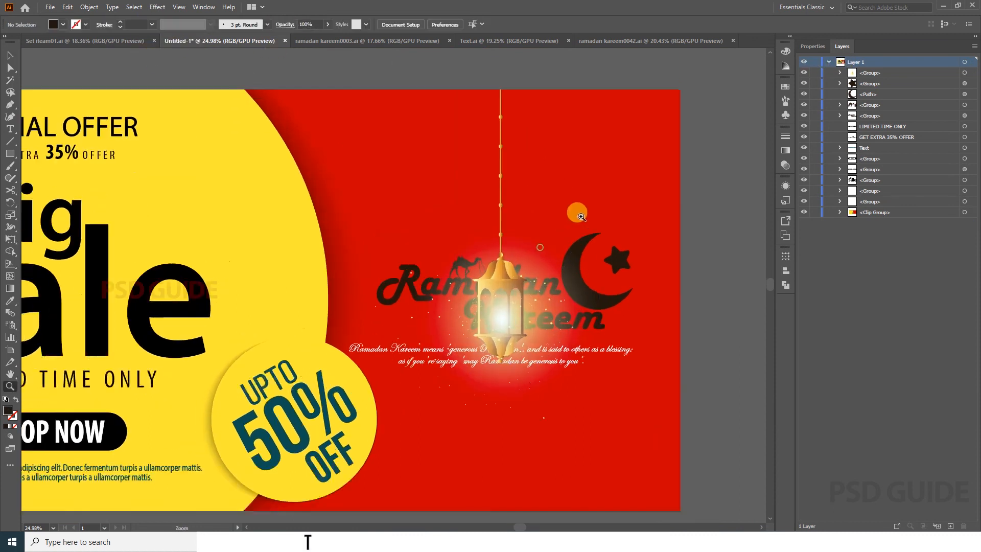
{"action": "left_click_drag", "start_coordinate": [499, 268], "coordinate": [499, 207]}
{"action": "key", "text": "ctrl+shift+a"}
Move the title, camel, crescent, star and caption lines straight down below the lantern
{"action": "left_click_drag", "start_coordinate": [555, 320], "coordinate": [554, 319]}
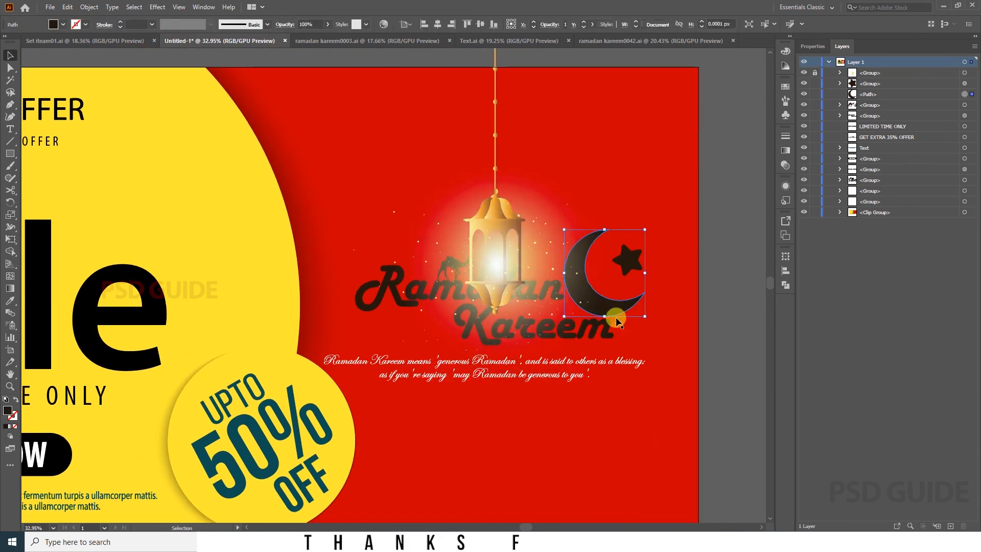
{"action": "left_click", "coordinate": [513, 374], "text": "shift"}
{"action": "left_click_drag", "start_coordinate": [514, 374], "coordinate": [508, 322]}
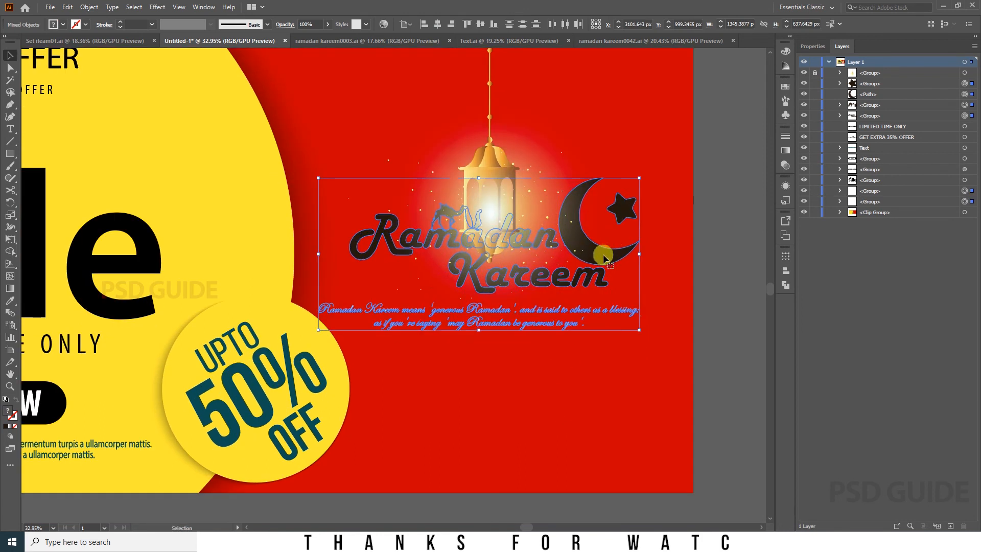
{"action": "left_click_drag", "start_coordinate": [604, 257], "coordinate": [603, 320]}
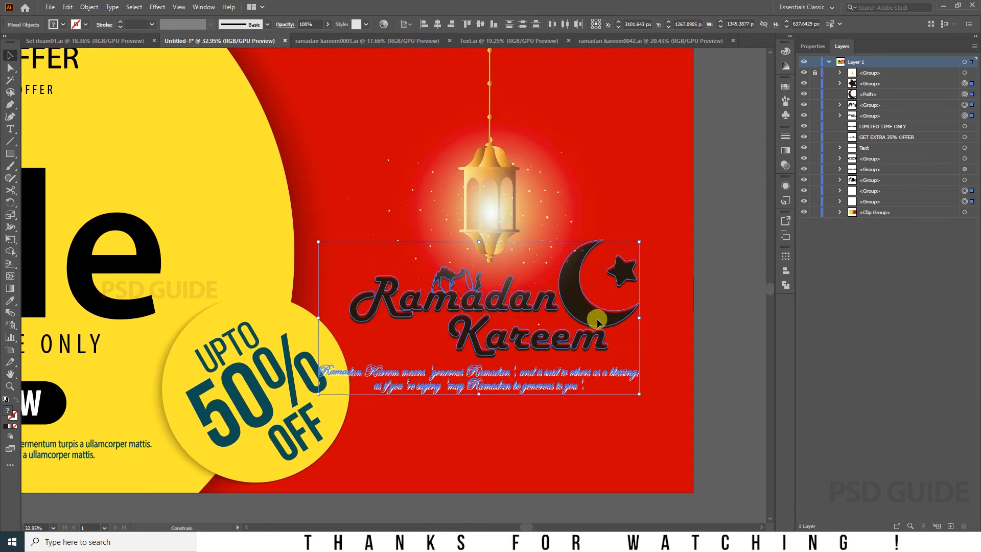
{"action": "left_click", "coordinate": [659, 390]}
Scale down the two caption lines and centre them beneath the title artwork, clear of the discount badge
{"action": "left_click_drag", "start_coordinate": [659, 390], "coordinate": [655, 357]}
{"action": "scroll", "coordinate": [574, 352], "scroll_direction": "up", "scroll_amount": 3}
{"action": "left_click", "coordinate": [513, 329]}
{"action": "left_click", "coordinate": [491, 355], "text": "shift"}
{"action": "left_click_drag", "start_coordinate": [683, 314], "coordinate": [662, 304]}
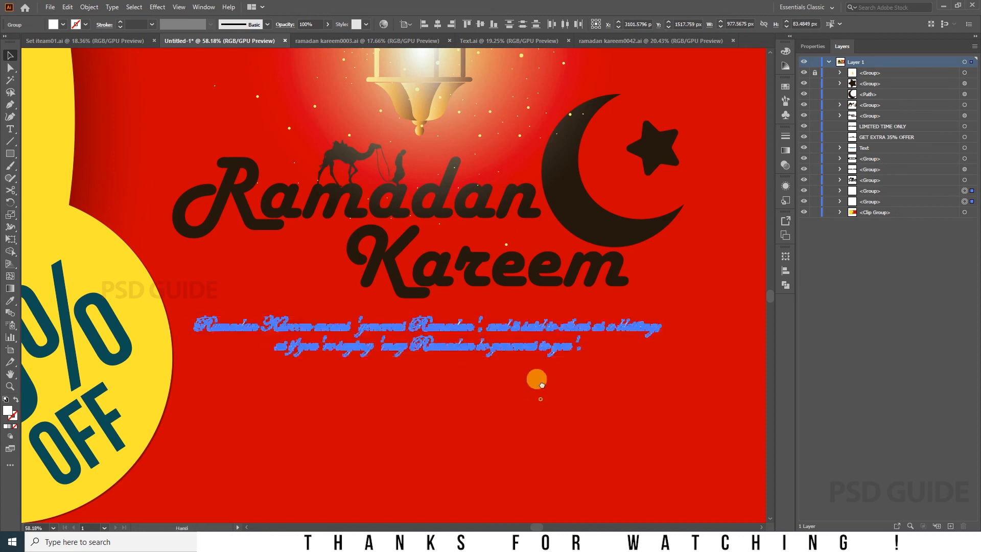
{"action": "scroll", "coordinate": [534, 374], "scroll_direction": "down", "scroll_amount": 3}
{"action": "left_click", "coordinate": [500, 493]}
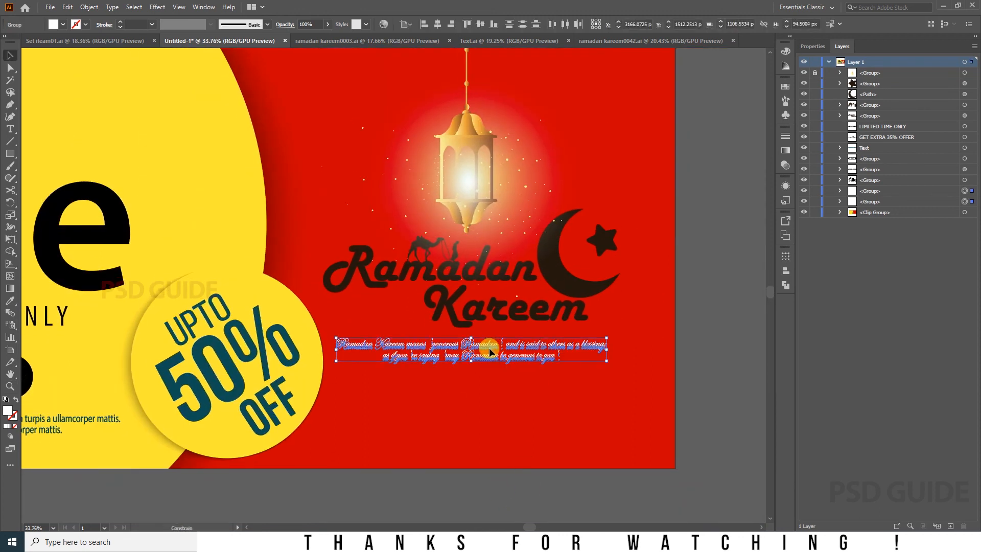
Select the title lettering, camel, crescent and star together and scale them down slightly
{"action": "left_click", "coordinate": [420, 249]}
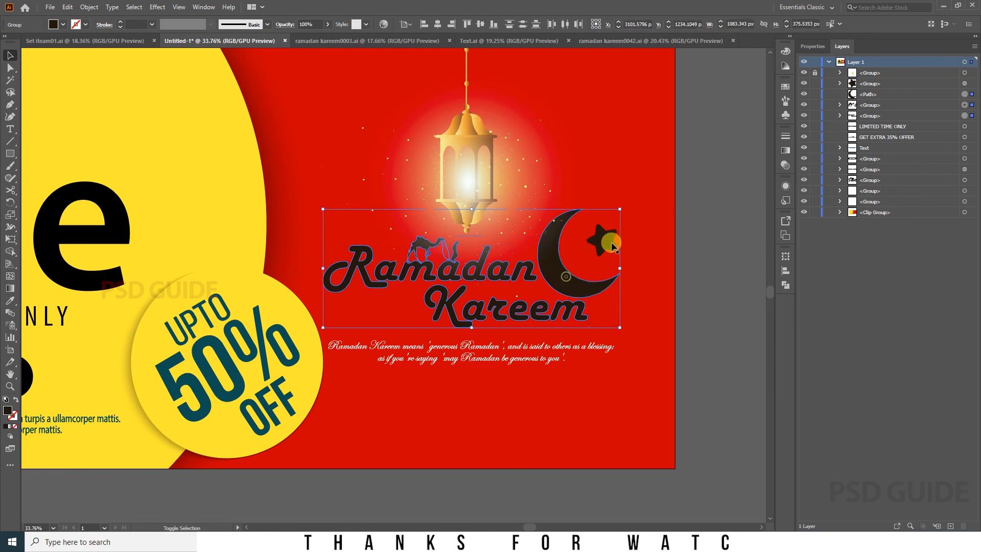
{"action": "left_click_drag", "start_coordinate": [620, 209], "coordinate": [616, 210]}
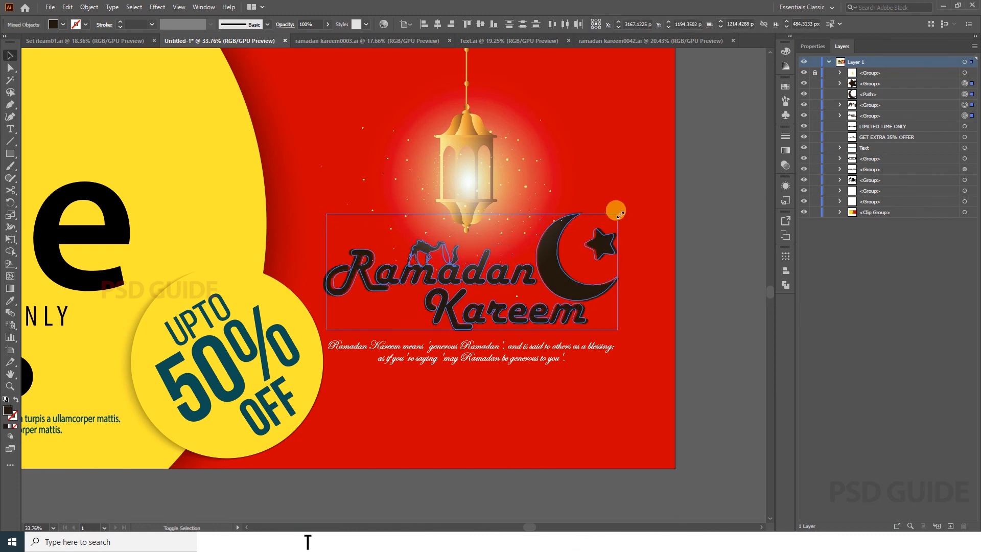
{"action": "left_click", "coordinate": [727, 214]}
Unlock the lantern group and move it straight up, farther from the Ramadan Kareem title
{"action": "key", "text": "ctrl+0"}
{"action": "scroll", "coordinate": [727, 213], "scroll_direction": "down", "scroll_amount": 1}
{"action": "left_click_drag", "start_coordinate": [584, 245], "coordinate": [584, 209]}
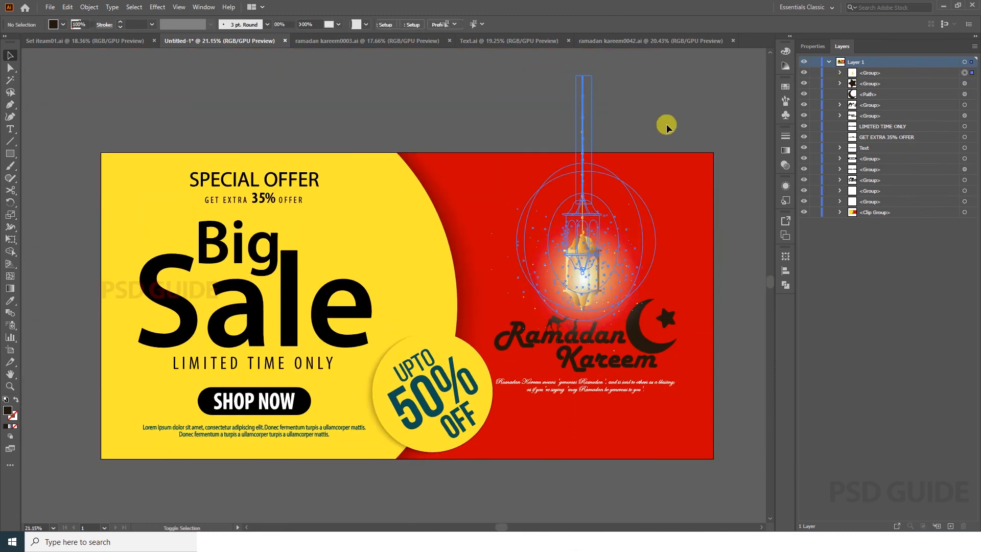
{"action": "left_click", "coordinate": [665, 125]}
Group the Ramadan Kareem lettering, camel, crescent and star into one object
{"action": "left_click_drag", "start_coordinate": [584, 340], "coordinate": [558, 314]}
{"action": "scroll", "coordinate": [558, 314], "scroll_direction": "up", "scroll_amount": 3}
{"action": "left_click", "coordinate": [545, 305]}
{"action": "left_click", "coordinate": [513, 279], "text": "shift"}
{"action": "left_click", "coordinate": [626, 288], "text": "shift"}
{"action": "left_click", "coordinate": [677, 267], "text": "shift"}
{"action": "key", "text": "ctrl+g"}
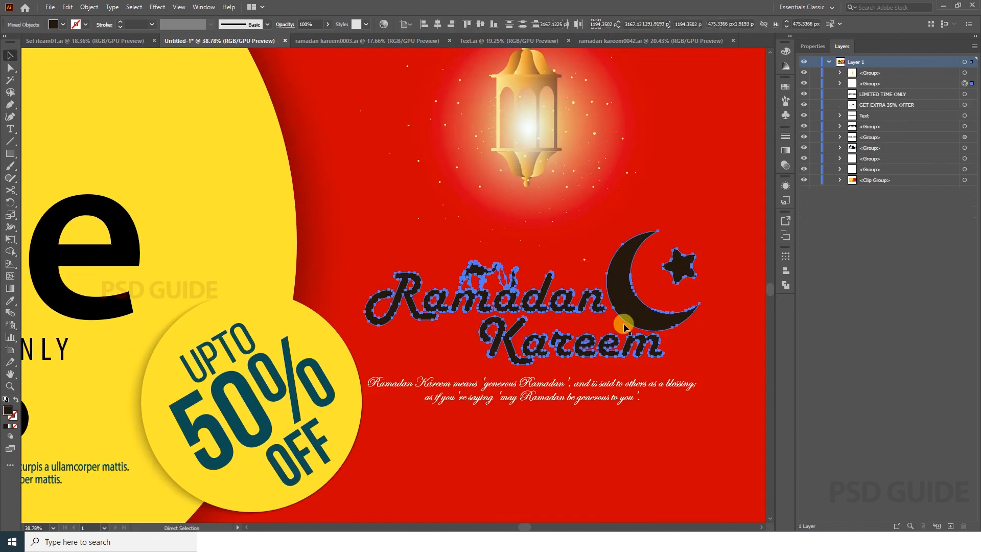
Enlarge the grouped title artwork to about 1377 x 549 px and move the caption lines close beneath it
{"action": "left_click_drag", "start_coordinate": [623, 325], "coordinate": [590, 310]}
{"action": "left_click_drag", "start_coordinate": [643, 197], "coordinate": [671, 187]}
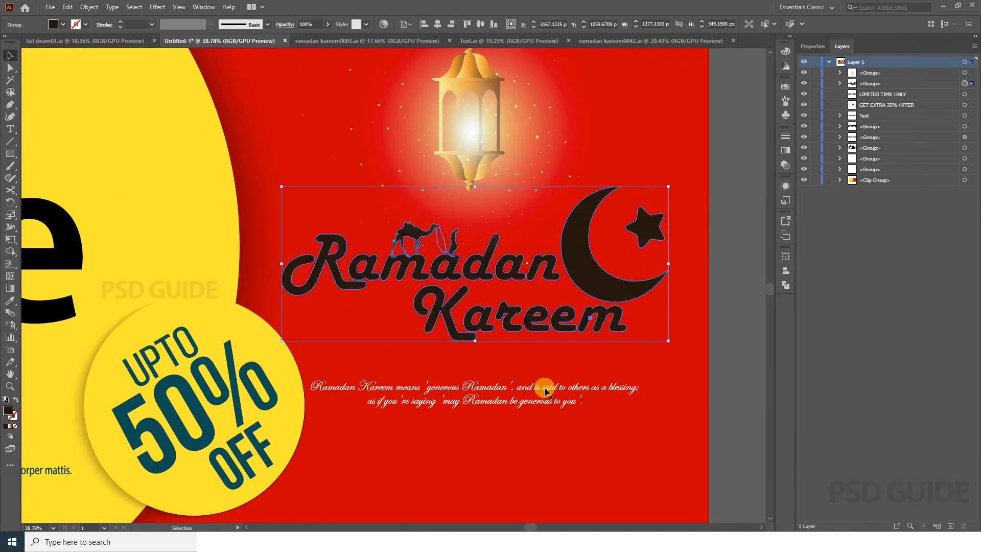
{"action": "left_click_drag", "start_coordinate": [550, 392], "coordinate": [567, 364]}
Recolour the grouped title artwork white by sampling the caption text with the Eyedropper
{"action": "left_click", "coordinate": [585, 283]}
{"action": "key", "text": "i"}
{"action": "left_click", "coordinate": [483, 356]}
{"action": "key", "text": "v"}
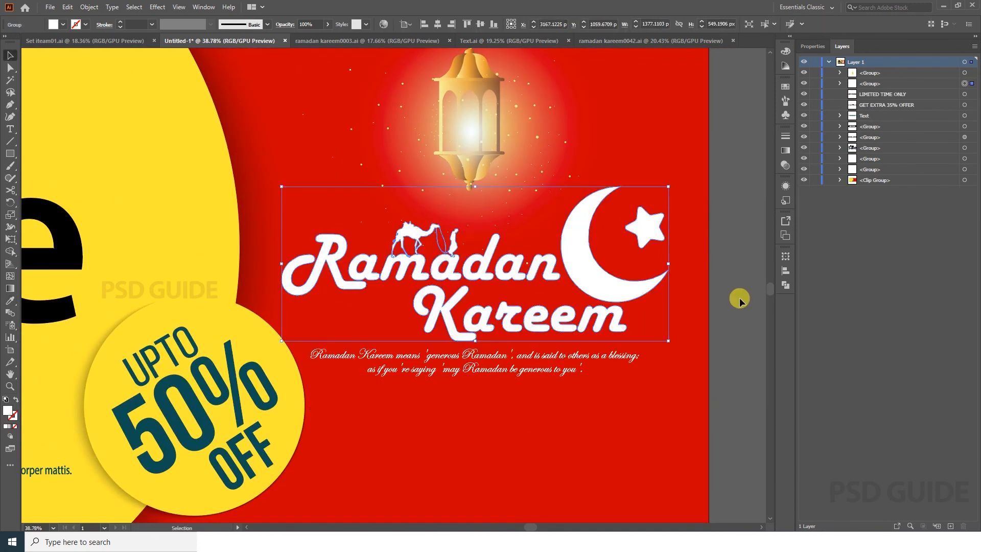
{"action": "left_click", "coordinate": [740, 299]}
Enlarge the sparkle dots inside the lantern group to about 1630 x 1203 px so they spread wider around the lantern
{"action": "scroll", "coordinate": [740, 300], "scroll_direction": "down", "scroll_amount": 2}
{"action": "left_click_drag", "start_coordinate": [612, 257], "coordinate": [571, 256]}
{"action": "left_click", "coordinate": [569, 167]}
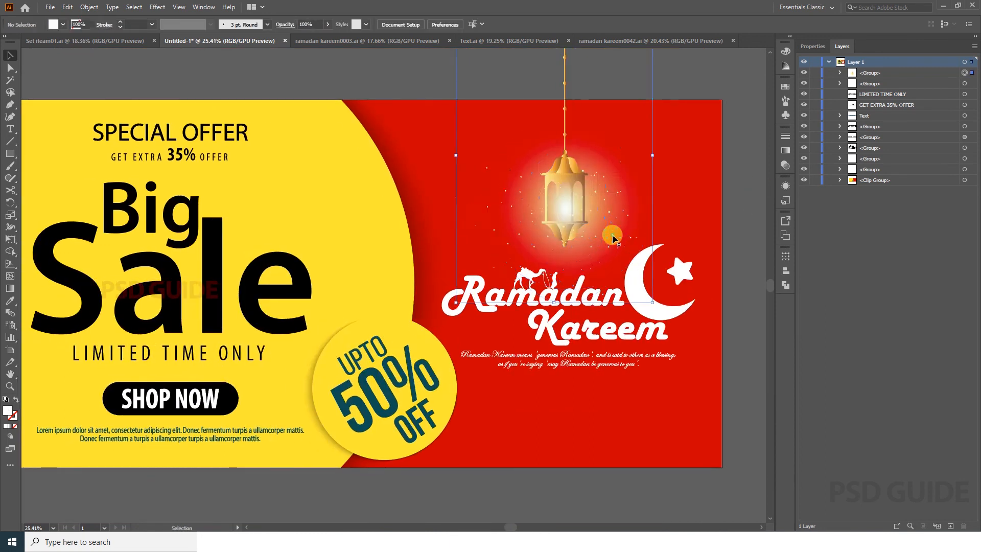
{"action": "double_click", "coordinate": [635, 235]}
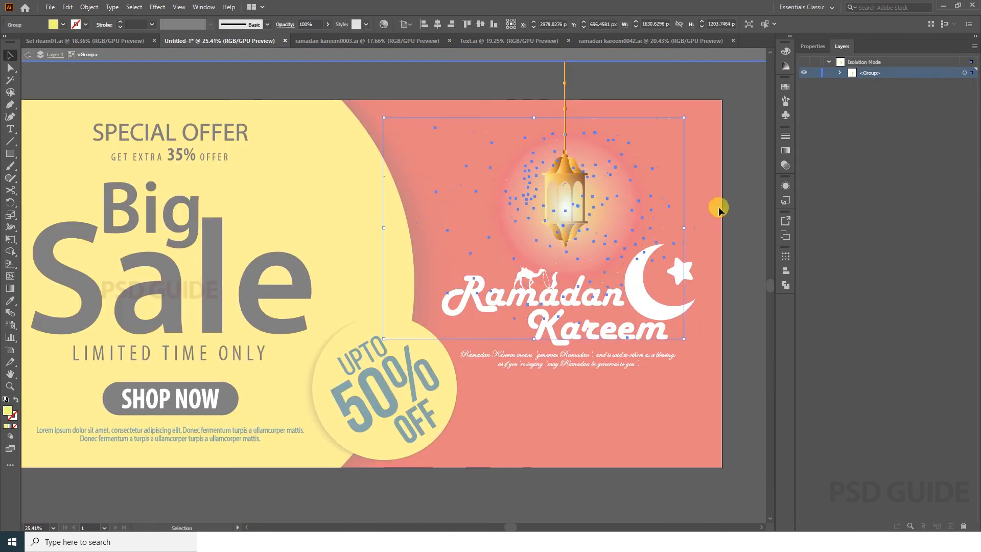
{"action": "double_click", "coordinate": [718, 208]}
Scale the lantern's sparkle dots back down to about 1178 x 870 px and rearrange them around the lantern
{"action": "left_click_drag", "start_coordinate": [694, 259], "coordinate": [679, 251]}
{"action": "scroll", "coordinate": [624, 335], "scroll_direction": "down", "scroll_amount": 1}
{"action": "left_click_drag", "start_coordinate": [679, 284], "coordinate": [666, 286]}
{"action": "left_click", "coordinate": [624, 189]}
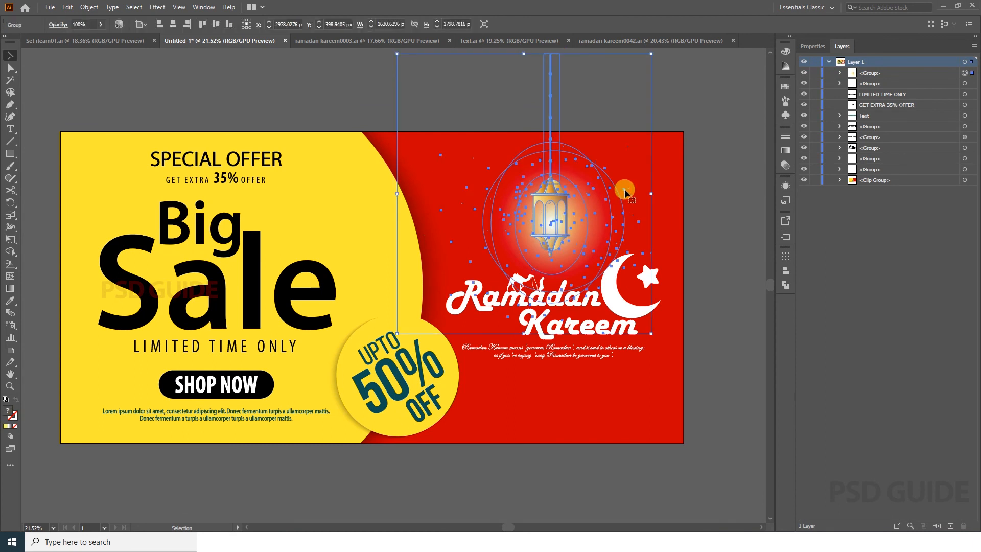
{"action": "double_click", "coordinate": [625, 189]}
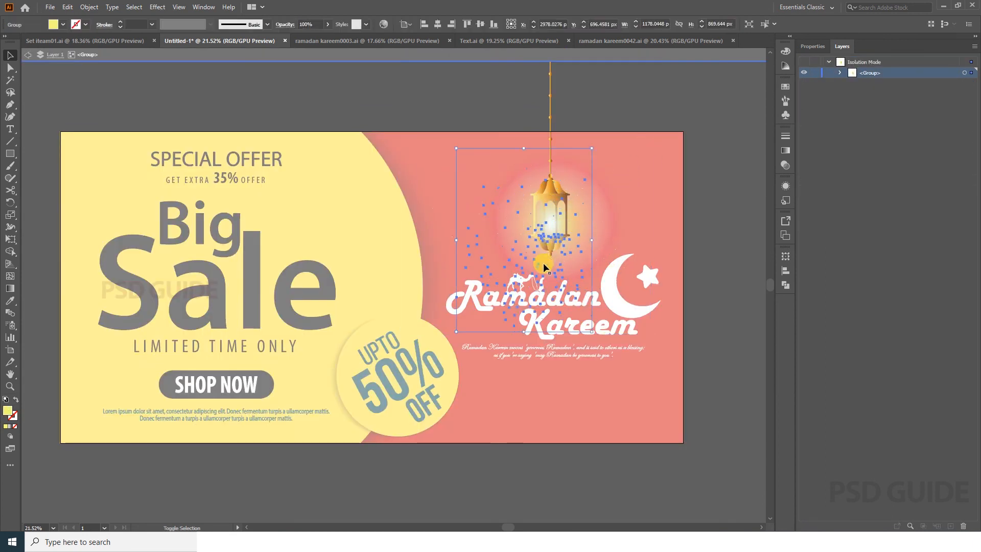
{"action": "double_click", "coordinate": [717, 204]}
Nudge the title artwork and the caption lines down together, slightly farther below the lantern
{"action": "scroll", "coordinate": [619, 302], "scroll_direction": "up", "scroll_amount": 1}
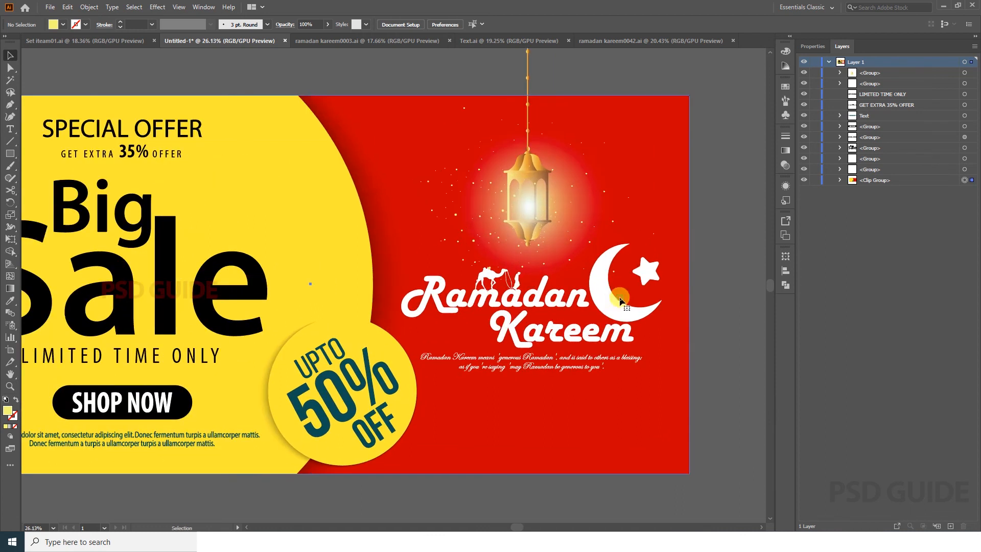
{"action": "left_click", "coordinate": [603, 308]}
{"action": "left_click", "coordinate": [585, 364], "text": "shift"}
{"action": "key", "text": "shift+Down"}
{"action": "key", "text": "shift+Down"}
{"action": "key", "text": "shift+Down"}
{"action": "left_click", "coordinate": [698, 298]}
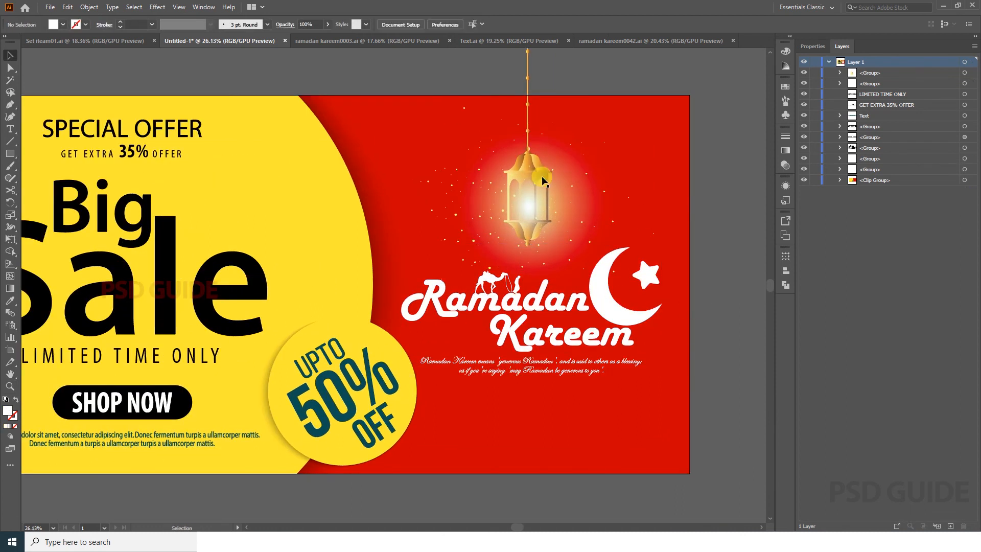
Cut the lantern group and paste it in place inside the background clip group so it is trimmed at the banner's edge
{"action": "left_click", "coordinate": [542, 177]}
{"action": "key", "text": "ctrl+x"}
{"action": "double_click", "coordinate": [419, 108]}
{"action": "key", "text": "ctrl+f"}
{"action": "double_click", "coordinate": [695, 179]}
{"action": "key", "text": "minus"}
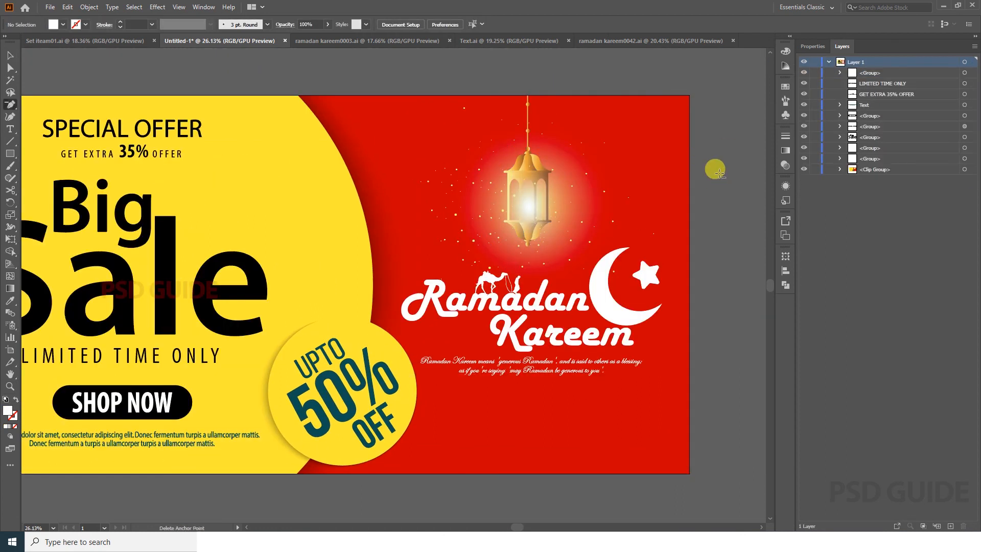
Fine-tune the position of the title artwork and caption lines together on the red area beneath the lantern
{"action": "key", "text": "ctrl+0"}
{"action": "scroll", "coordinate": [628, 351], "scroll_direction": "up", "scroll_amount": 1}
{"action": "key", "text": "v"}
{"action": "left_click", "coordinate": [622, 357]}
{"action": "left_click", "coordinate": [651, 302], "text": "shift"}
{"action": "mouse_move", "coordinate": [652, 302]}
{"action": "left_mouse_down"}
{"action": "mouse_move", "coordinate": [653, 312]}
{"action": "mouse_move", "coordinate": [651, 302]}
{"action": "left_mouse_up"}
{"action": "left_click", "coordinate": [591, 485]}
{"action": "scroll", "coordinate": [444, 332], "scroll_direction": "down", "scroll_amount": 1}
{"action": "left_click_drag", "start_coordinate": [452, 335], "coordinate": [487, 320]}
{"action": "scroll", "coordinate": [484, 349], "scroll_direction": "down", "scroll_amount": 1}
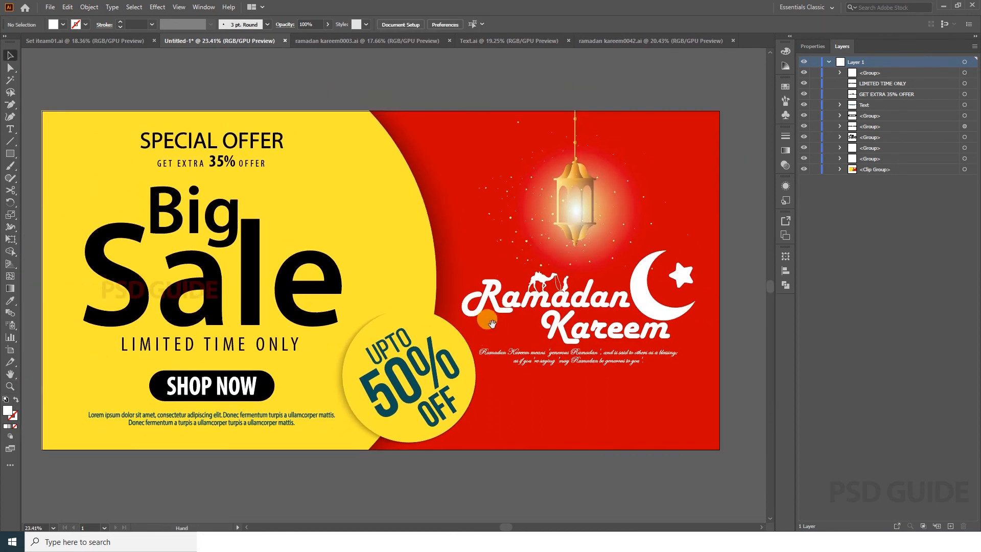
Rotate the UPTO 50% OFF text slightly clockwise to lessen its tilt and fit it within the yellow badge
{"action": "double_click", "coordinate": [417, 388]}
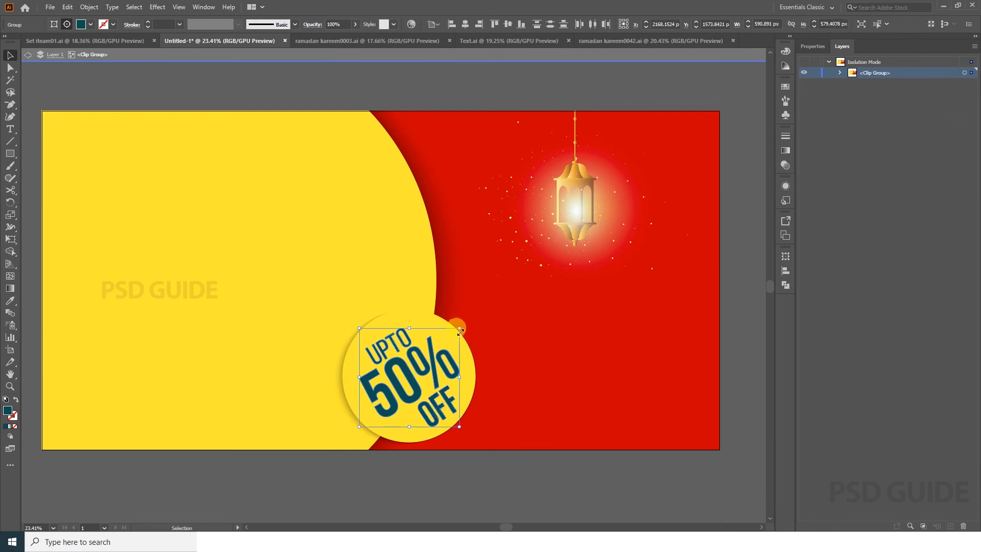
{"action": "left_click_drag", "start_coordinate": [457, 441], "coordinate": [453, 443]}
{"action": "left_click", "coordinate": [469, 442]}
{"action": "scroll", "coordinate": [442, 436], "scroll_direction": "up", "scroll_amount": 3}
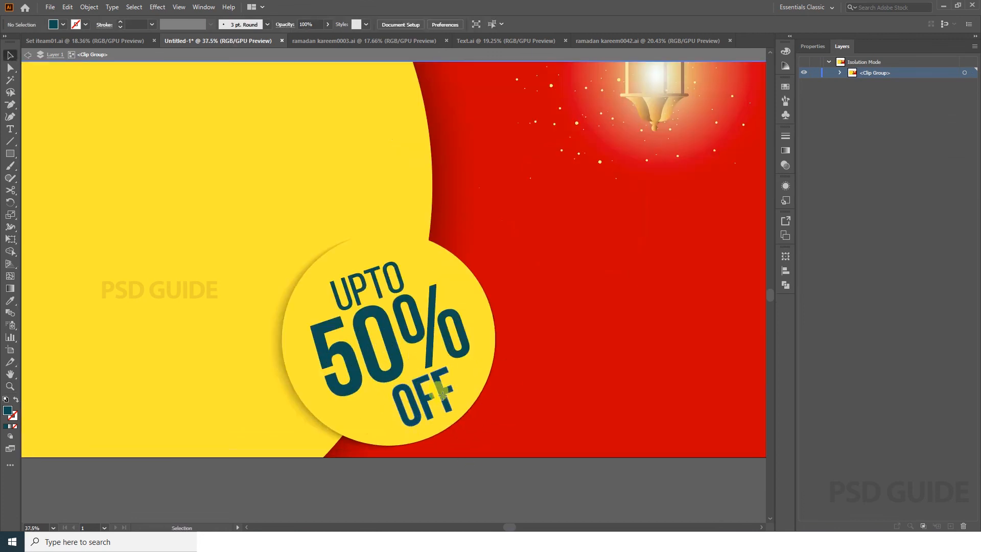
{"action": "left_click", "coordinate": [439, 391]}
{"action": "left_click_drag", "start_coordinate": [450, 364], "coordinate": [454, 367]}
Leave isolation mode and look over the finished banner, both close up and as a whole
{"action": "left_click", "coordinate": [457, 473]}
{"action": "key", "text": "ctrl+0"}
{"action": "left_click", "coordinate": [493, 442]}
{"action": "key", "text": "z"}
{"action": "left_click_drag", "start_coordinate": [489, 458], "coordinate": [729, 292]}
{"action": "left_click_drag", "start_coordinate": [521, 374], "coordinate": [190, 396]}
{"action": "key", "text": "v"}
{"action": "left_click_drag", "start_coordinate": [578, 250], "coordinate": [567, 336]}
{"action": "scroll", "coordinate": [567, 335], "scroll_direction": "down", "scroll_amount": 1}
{"action": "double_click", "coordinate": [519, 110]}
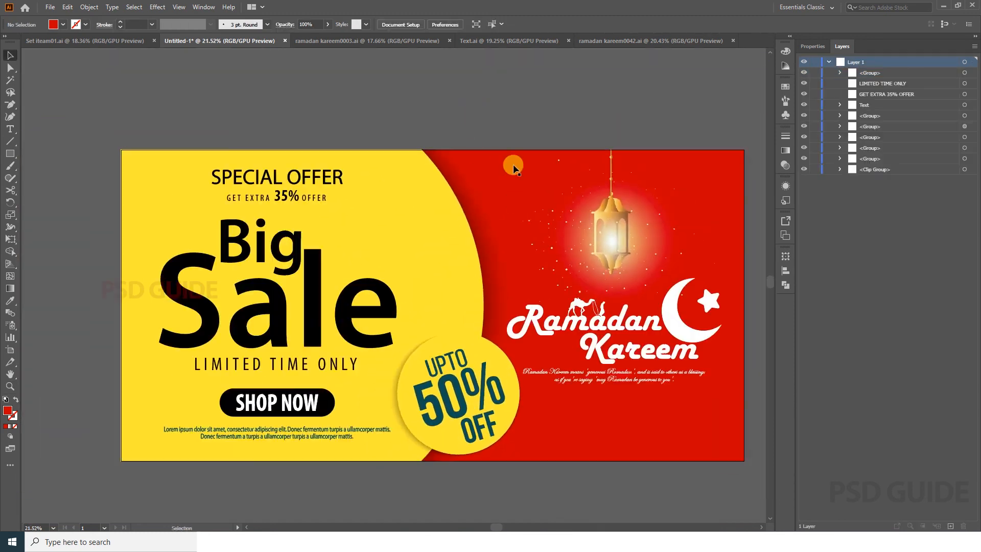
{"action": "left_click_drag", "start_coordinate": [512, 187], "coordinate": [507, 190]}
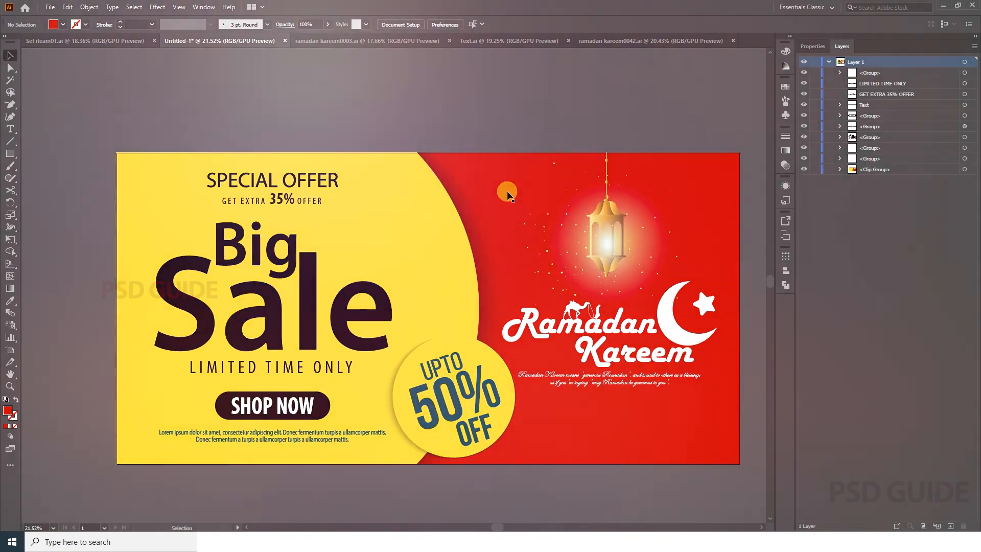